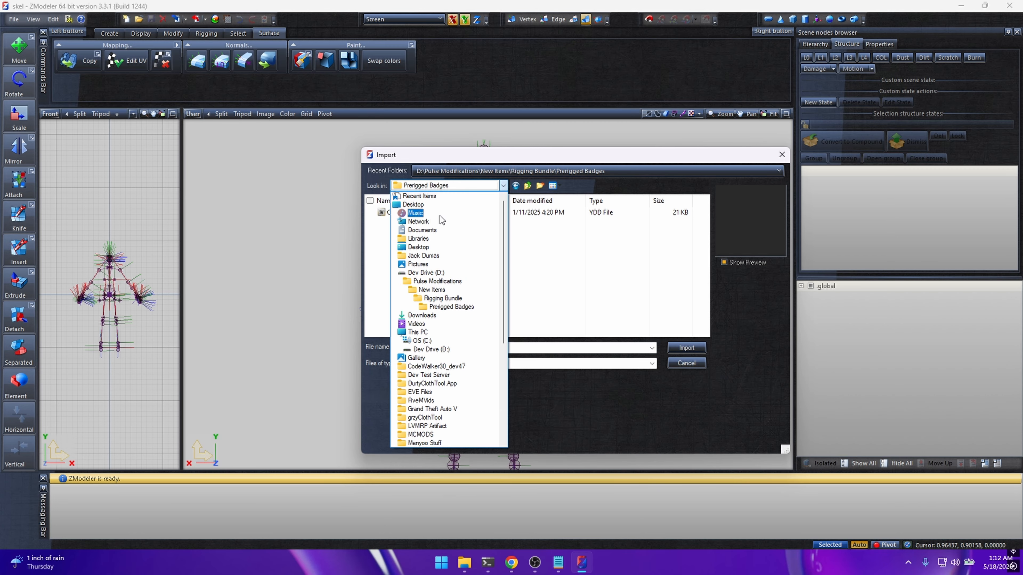
Step: Import Chest.ydd from the Prerigged Badges folder inside the desktop's Rigging Bundle
{"action": "left_click", "coordinate": [424, 249]}
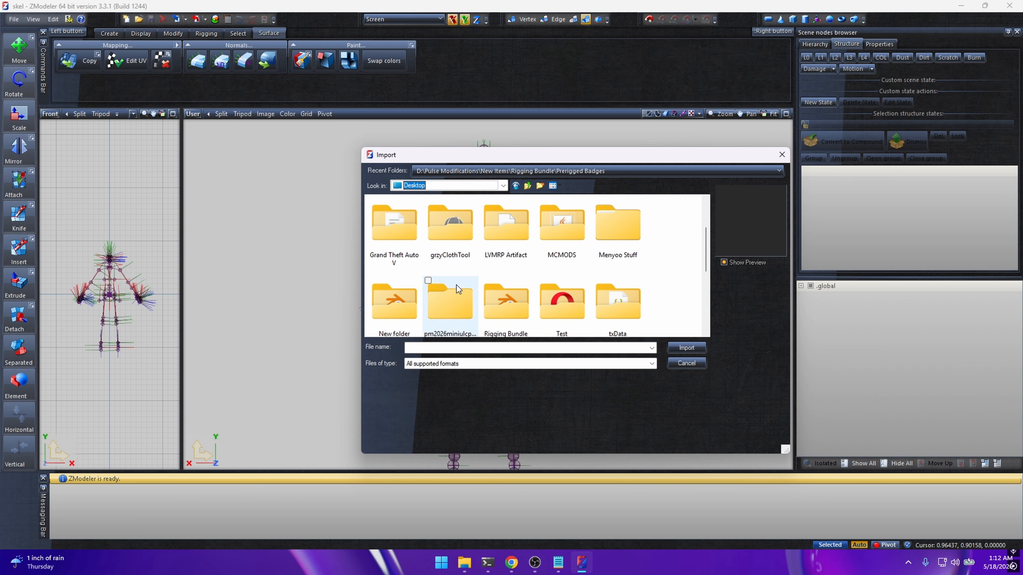
{"action": "scroll", "coordinate": [447, 290], "scroll_direction": "down", "scroll_amount": 1}
{"action": "double_click", "coordinate": [508, 234]}
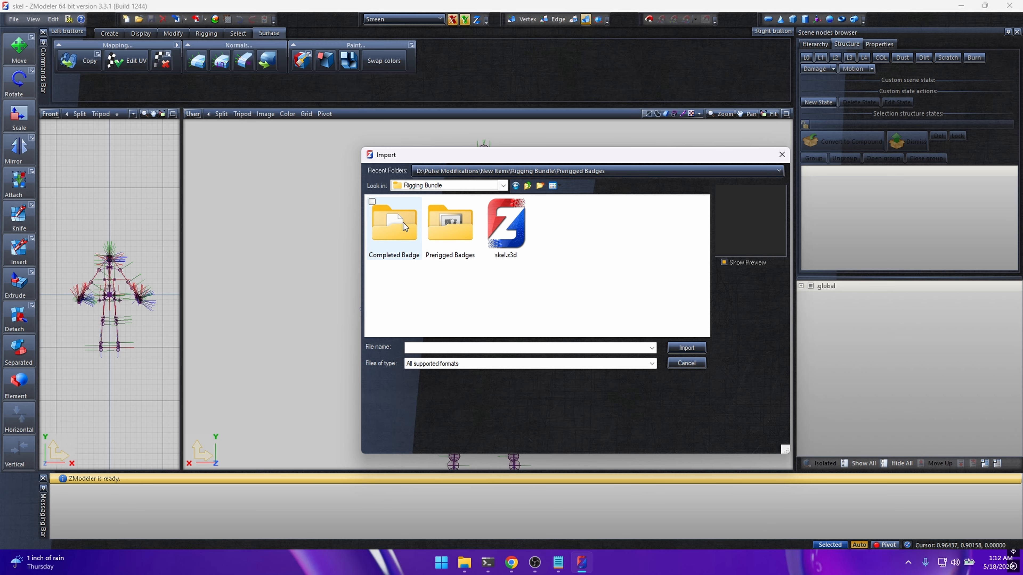
{"action": "double_click", "coordinate": [463, 261]}
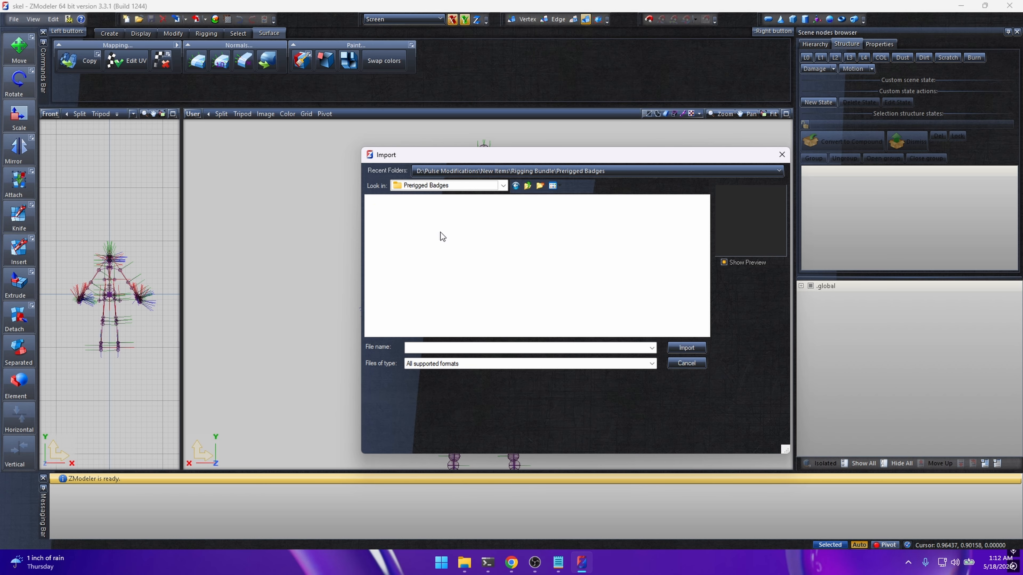
{"action": "left_click", "coordinate": [404, 213]}
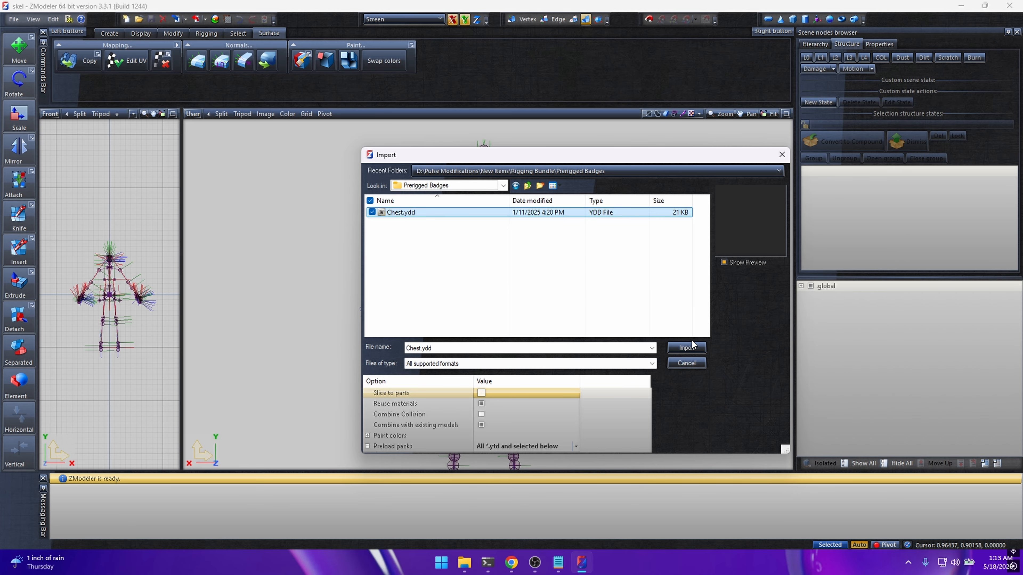
{"action": "left_click", "coordinate": [686, 348]}
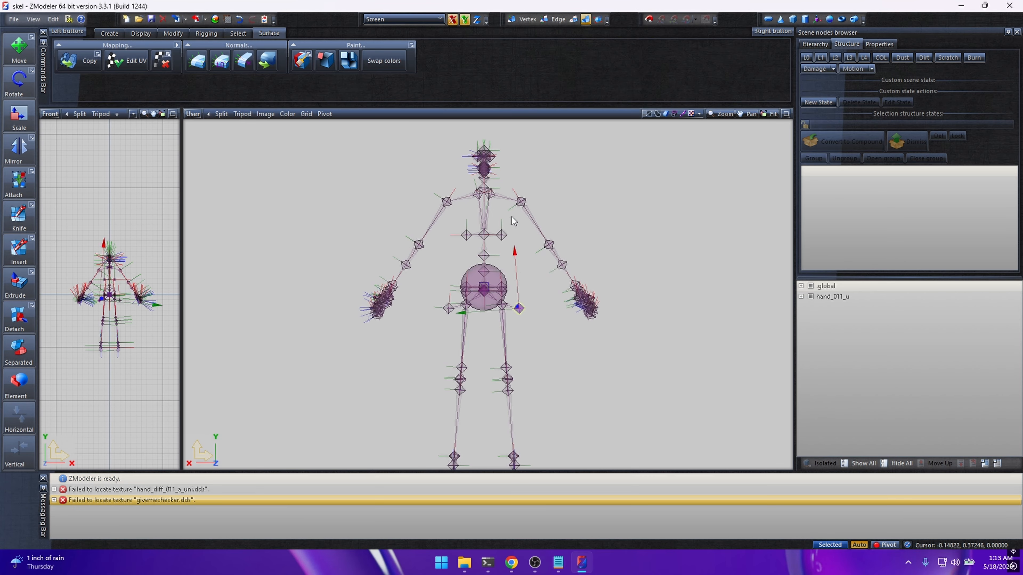
Step: Delete the .mesh node under hand_011_u, keeping the parent node
{"action": "left_click", "coordinate": [826, 299]}
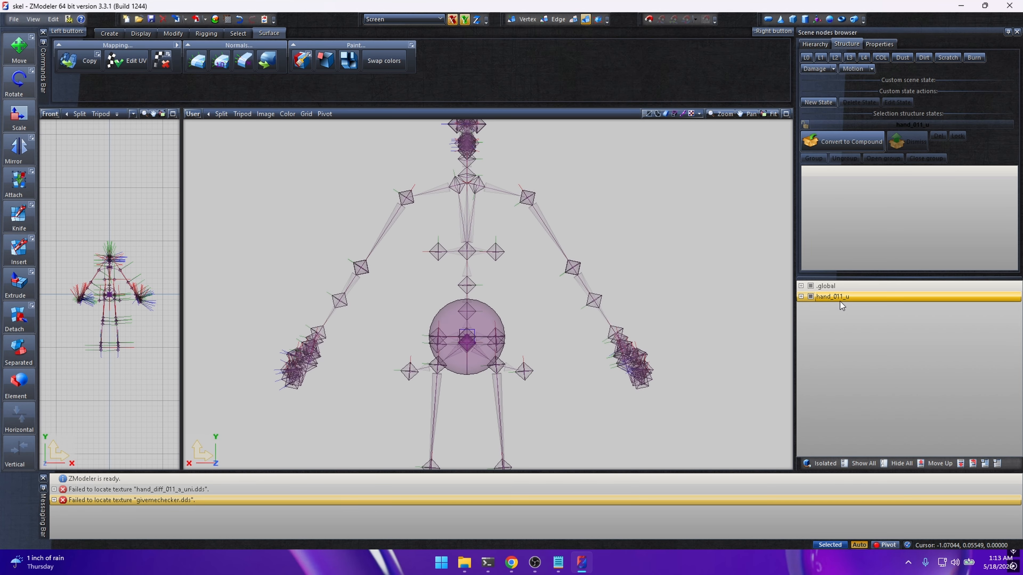
{"action": "left_click", "coordinate": [801, 297]}
{"action": "left_click", "coordinate": [844, 308]}
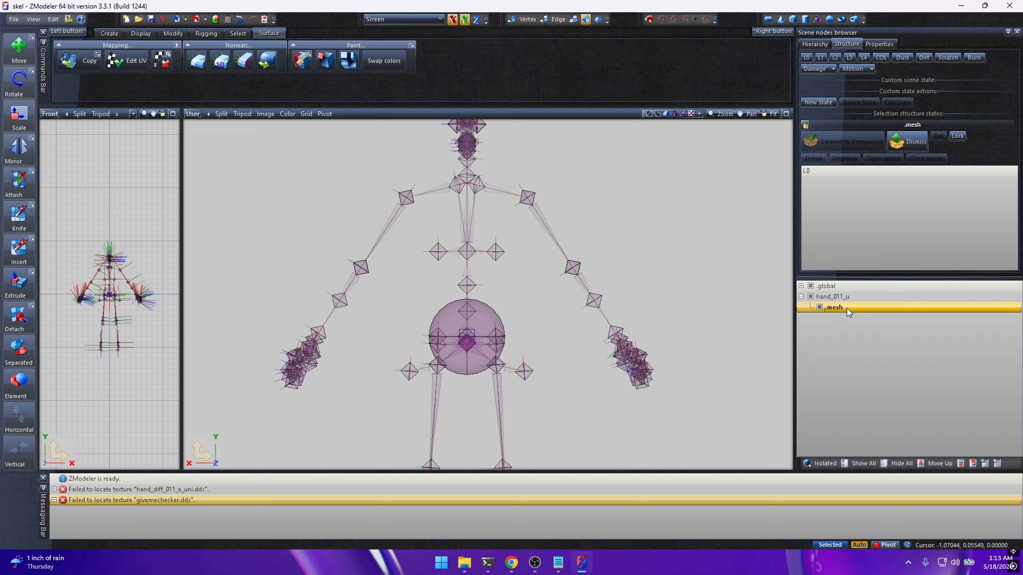
{"action": "right_click", "coordinate": [847, 308]}
{"action": "mouse_move", "coordinate": [868, 332]}
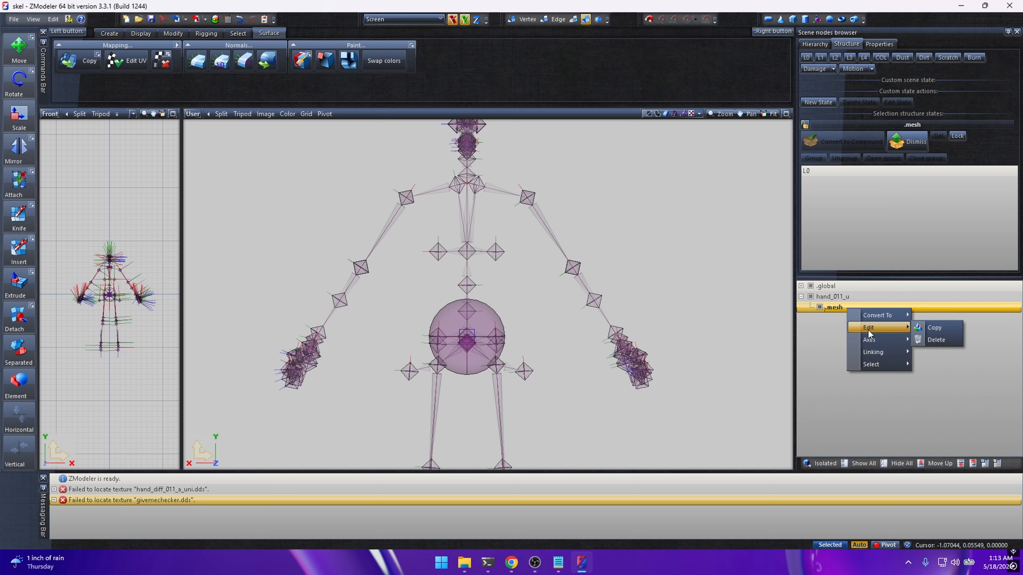
{"action": "left_click", "coordinate": [935, 340]}
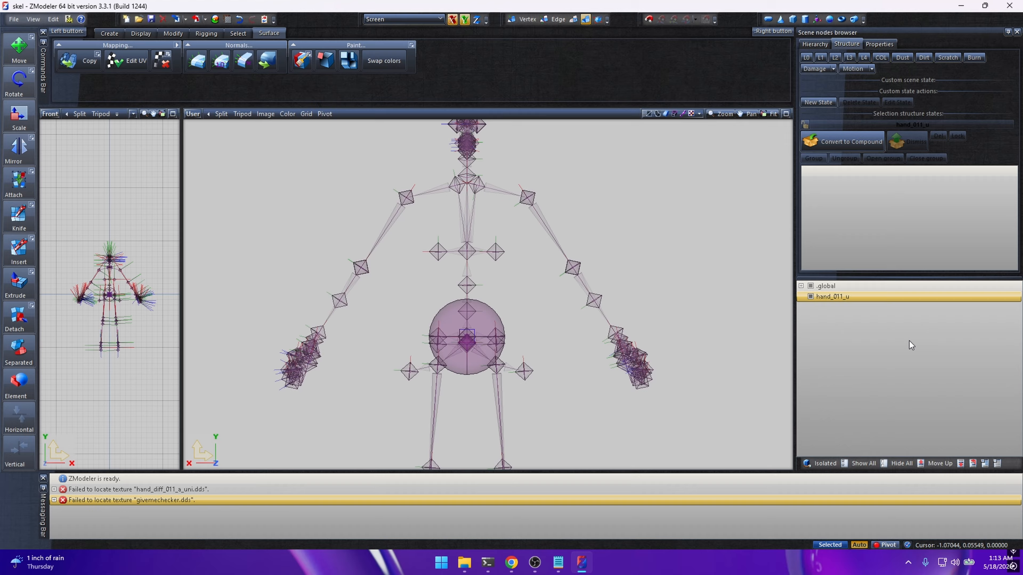
Step: Import FPD Badge.obj from the Completed Badge folder of the Rigging Bundle
{"action": "left_click", "coordinate": [13, 19]}
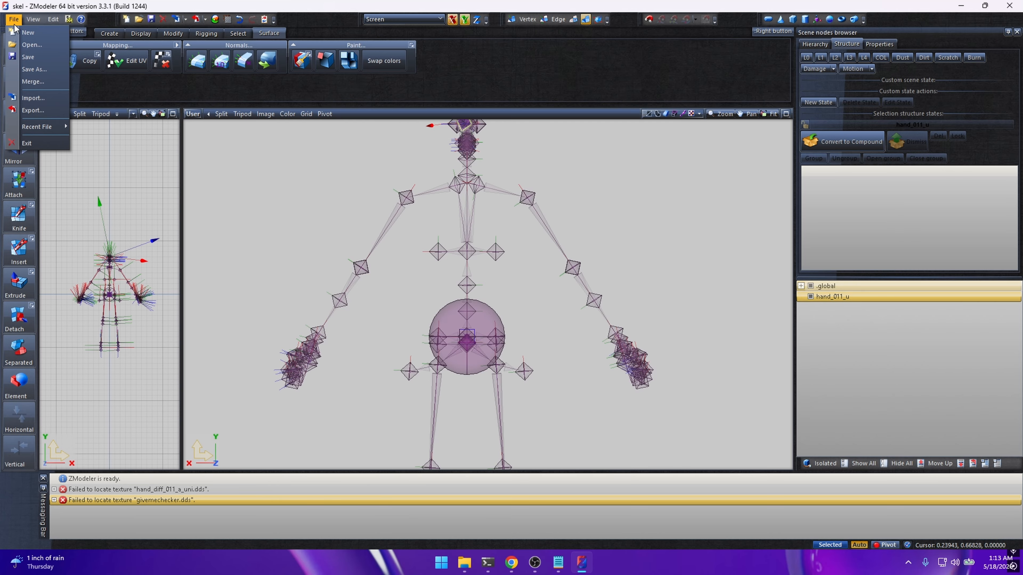
{"action": "left_click", "coordinate": [33, 98]}
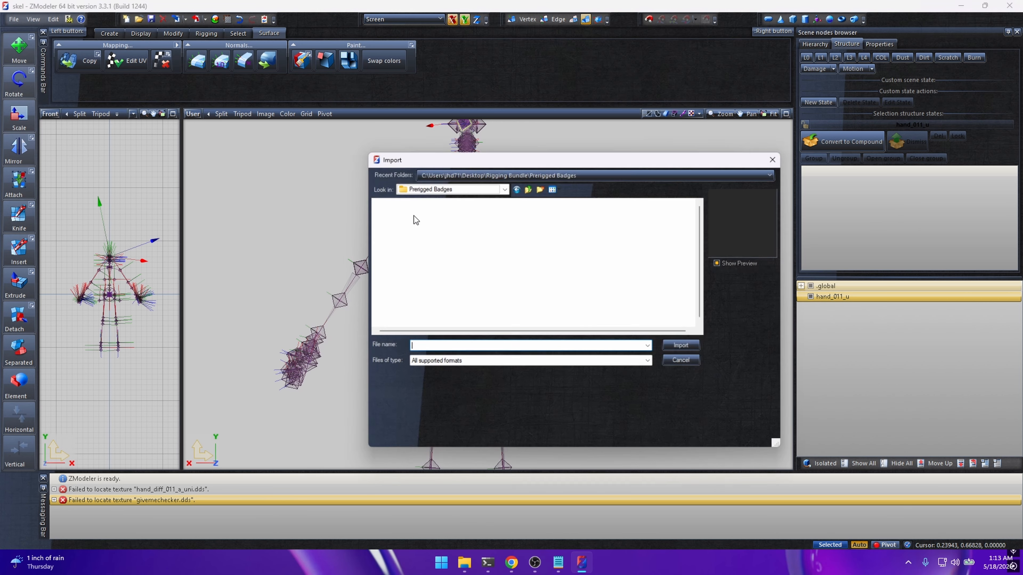
{"action": "left_click", "coordinate": [464, 187]}
{"action": "left_click", "coordinate": [435, 200]}
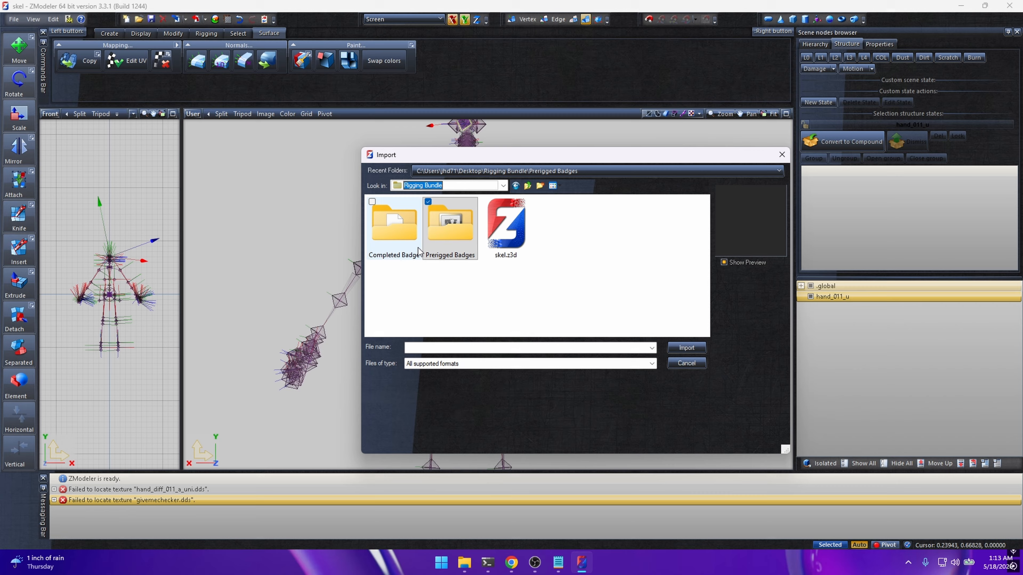
{"action": "left_click", "coordinate": [521, 242]}
{"action": "double_click", "coordinate": [407, 238]}
{"action": "left_click", "coordinate": [410, 214]}
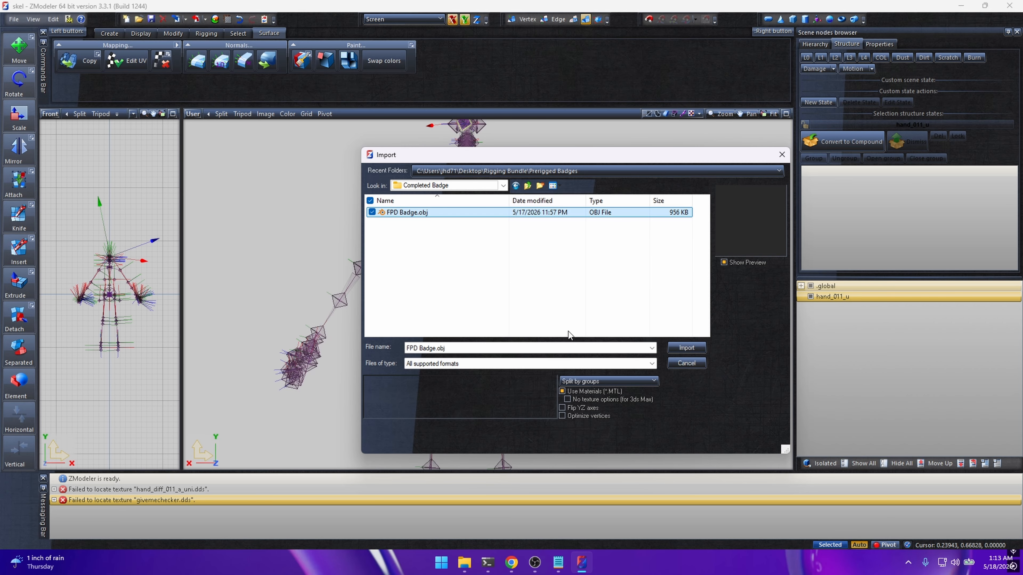
{"action": "left_click", "coordinate": [687, 347]}
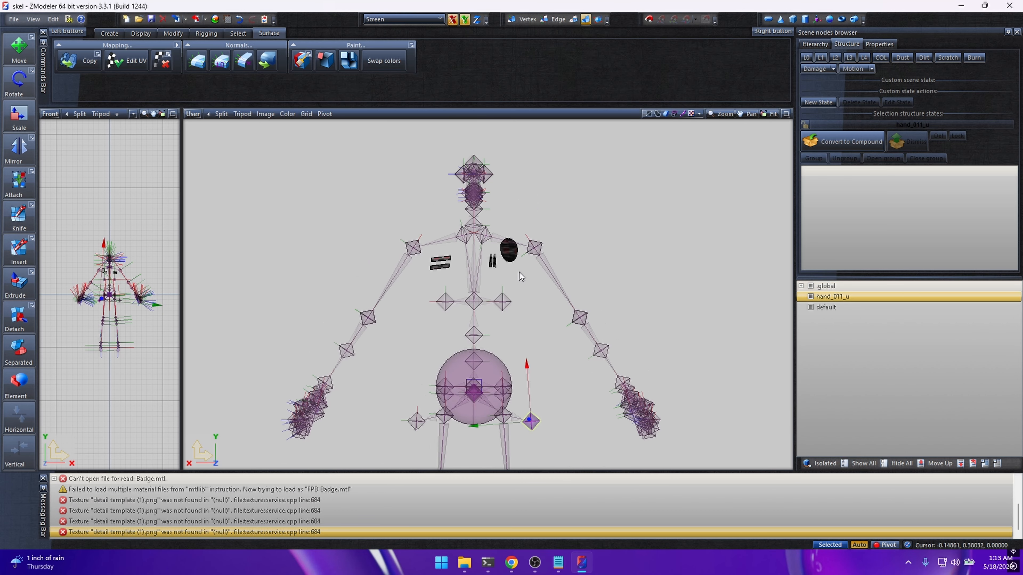
{"action": "scroll", "coordinate": [516, 268], "scroll_direction": "up", "scroll_amount": 6}
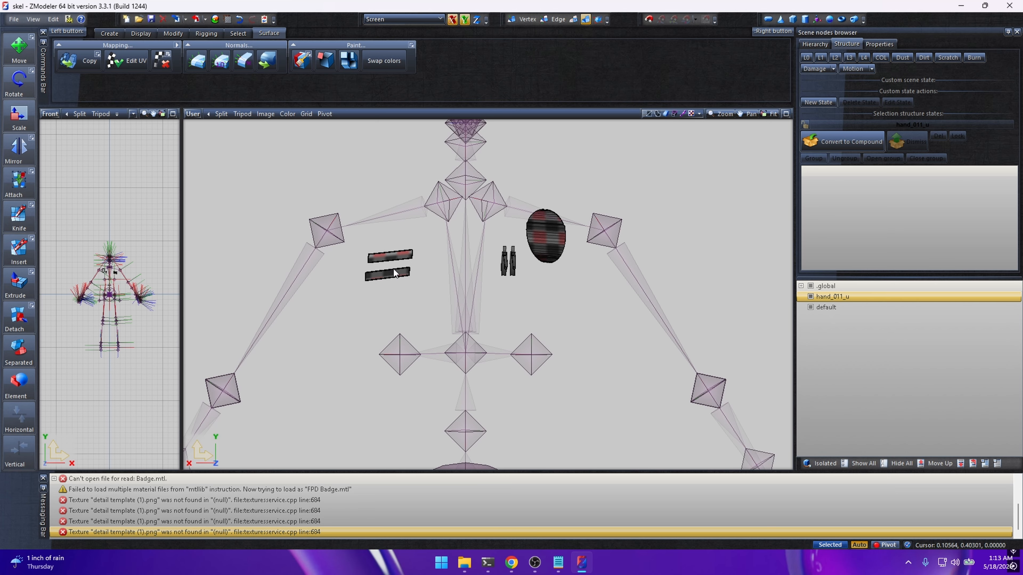
{"action": "left_click", "coordinate": [394, 271]}
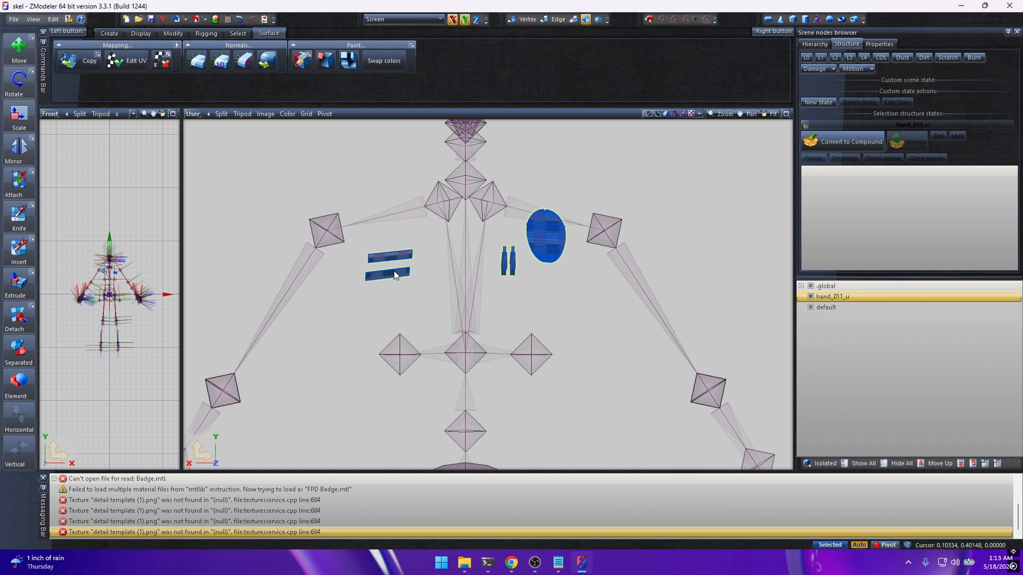
{"action": "left_click", "coordinate": [388, 245]}
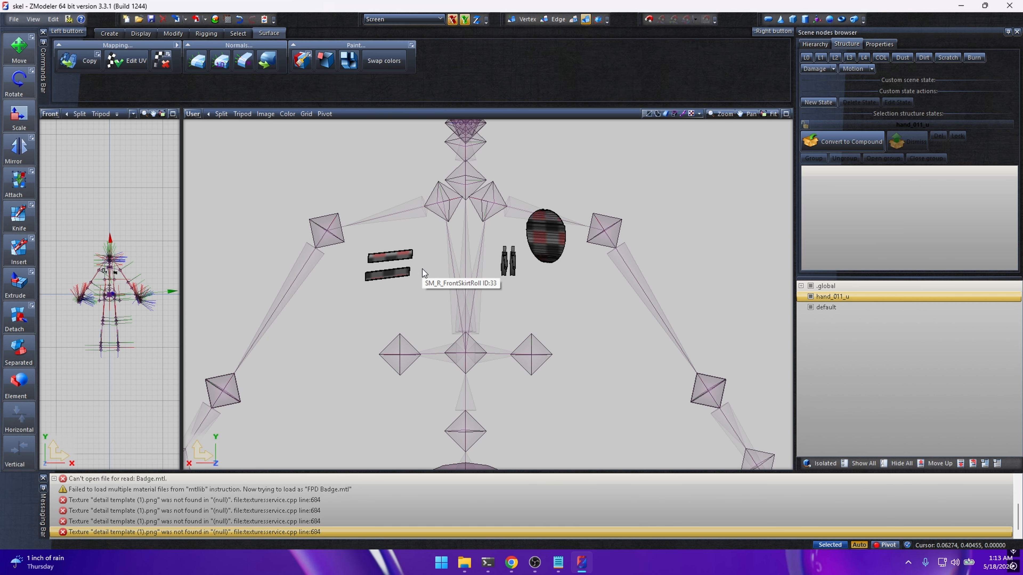
Step: Rename the imported badge node "default" to .mesh and nest it under hand_011_u
{"action": "left_click", "coordinate": [825, 307]}
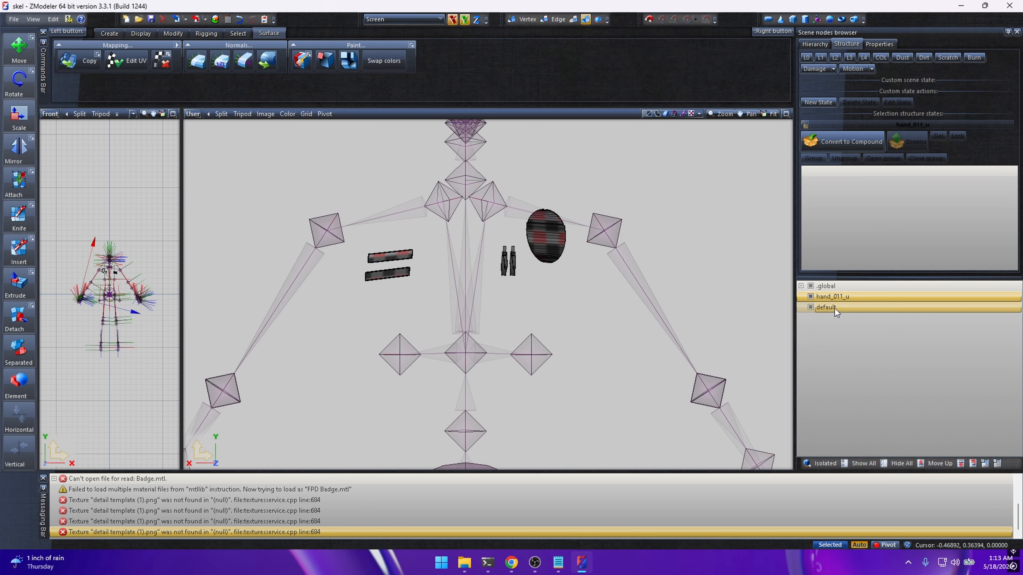
{"action": "left_click", "coordinate": [834, 308]}
{"action": "left_click", "coordinate": [824, 309]}
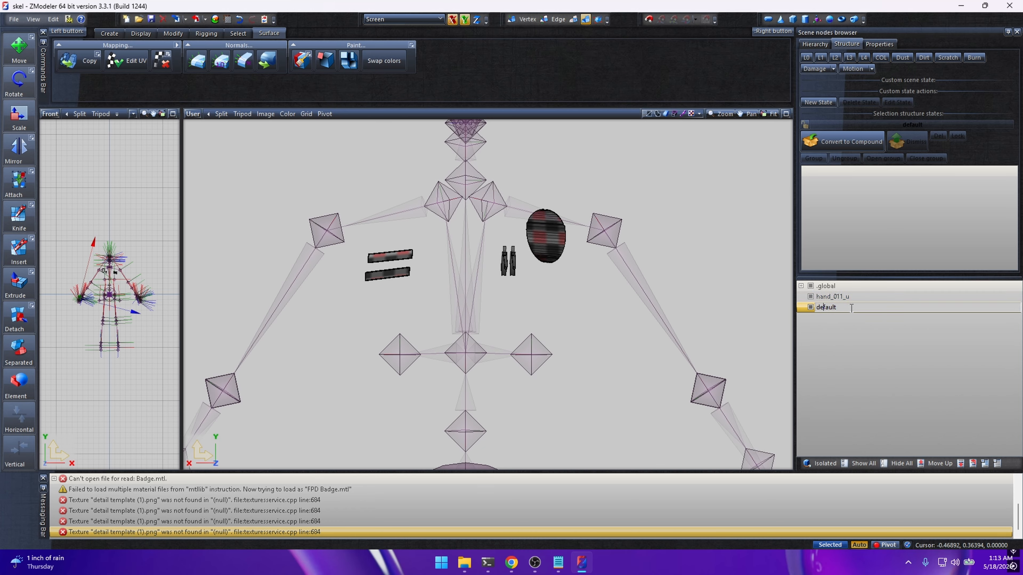
{"action": "key", "text": "ctrl+a"}
{"action": "type", "text": ".mesh"}
{"action": "key", "text": "Return"}
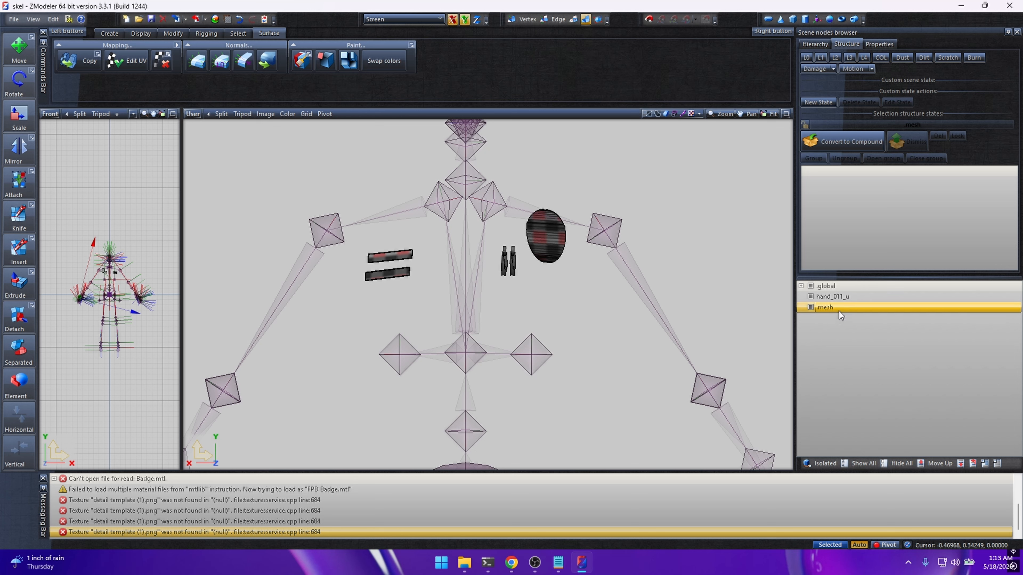
{"action": "left_click_drag", "start_coordinate": [837, 308], "coordinate": [839, 297]}
Step: Rename the parent node hand_011_u to hand_001_u
{"action": "left_click", "coordinate": [839, 298]}
{"action": "key", "text": "Right"}
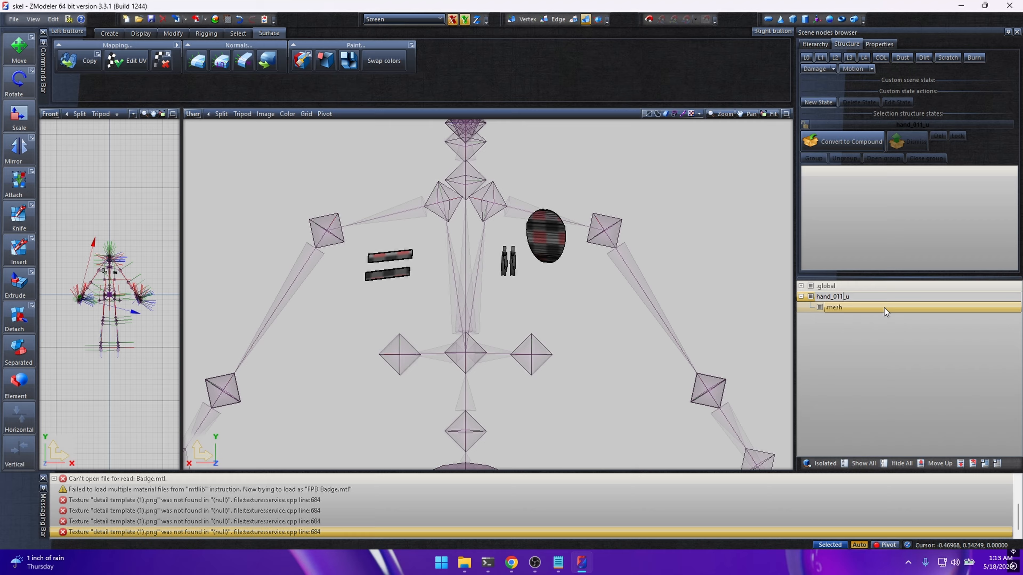
{"action": "key", "text": "BackSpace"}
{"action": "key", "text": "BackSpace"}
{"action": "type", "text": "01"}
{"action": "key", "text": "Return"}
Step: Activate the L0 state and convert the .mesh node under hand_001_u to a compound
{"action": "left_click", "coordinate": [882, 297]}
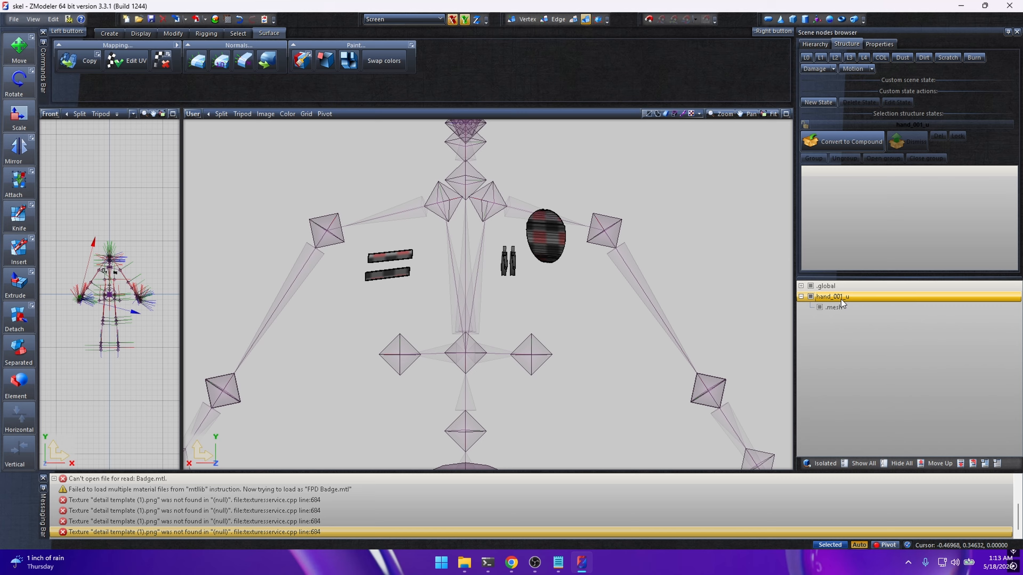
{"action": "left_click", "coordinate": [834, 308]}
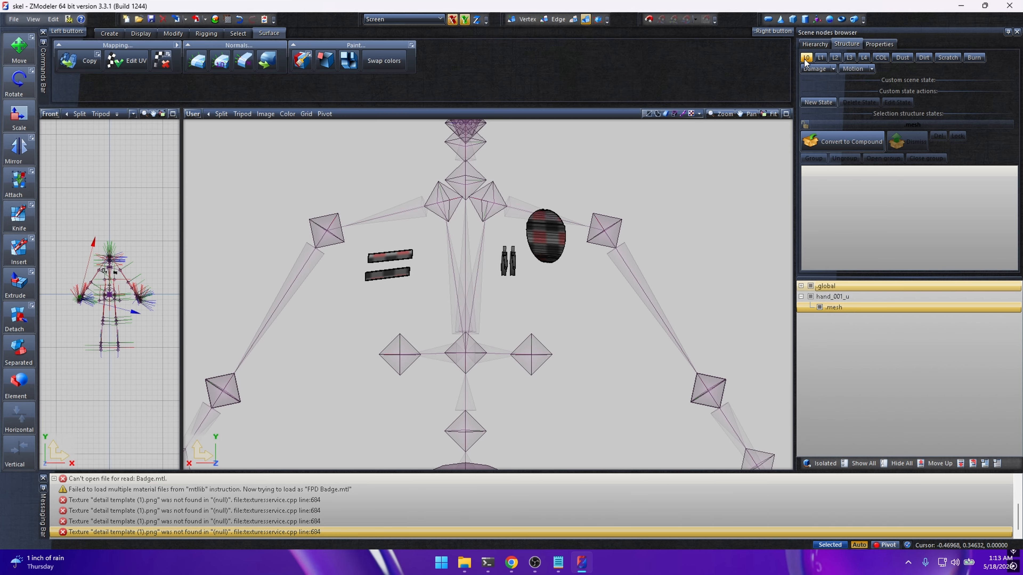
{"action": "left_click", "coordinate": [849, 137]}
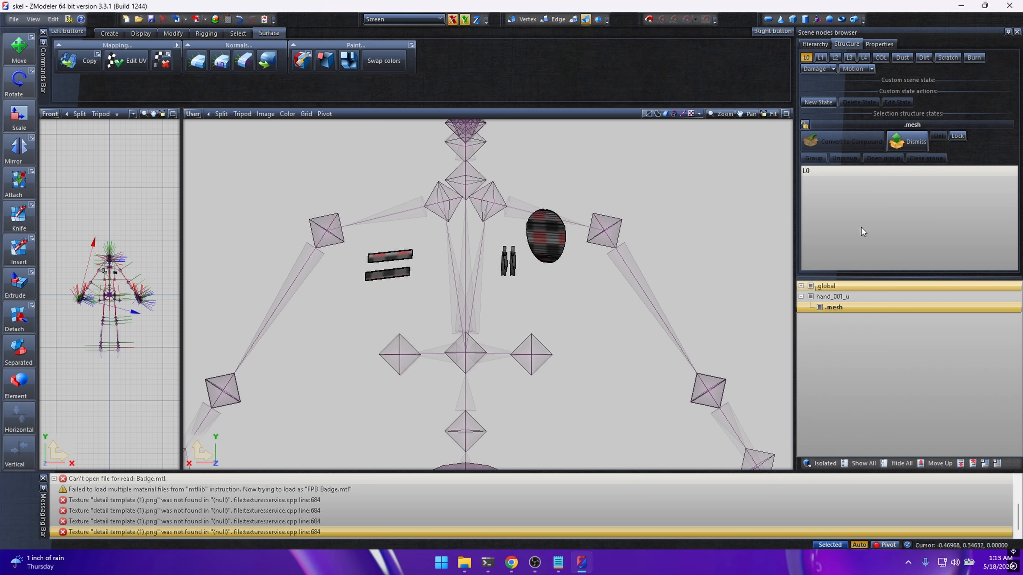
Step: Remove every texture from hand_diff_011_a_uni.dds through Detail Template (1).png, and delete the Chest.ydd texture group
{"action": "left_click", "coordinate": [228, 19]}
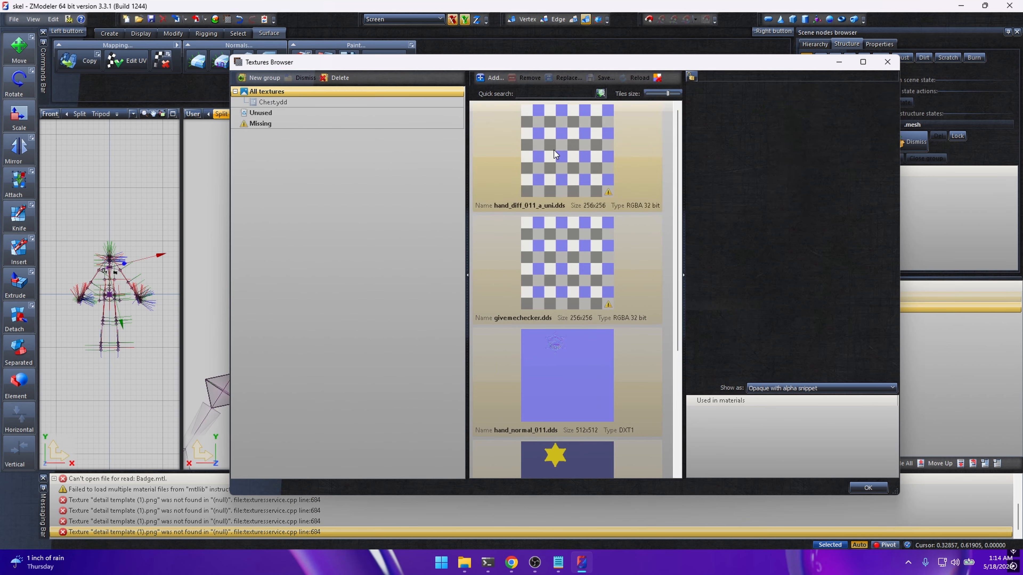
{"action": "left_click", "coordinate": [554, 151]}
{"action": "scroll", "coordinate": [556, 282], "scroll_direction": "down", "scroll_amount": 3}
{"action": "left_click", "coordinate": [576, 399]}
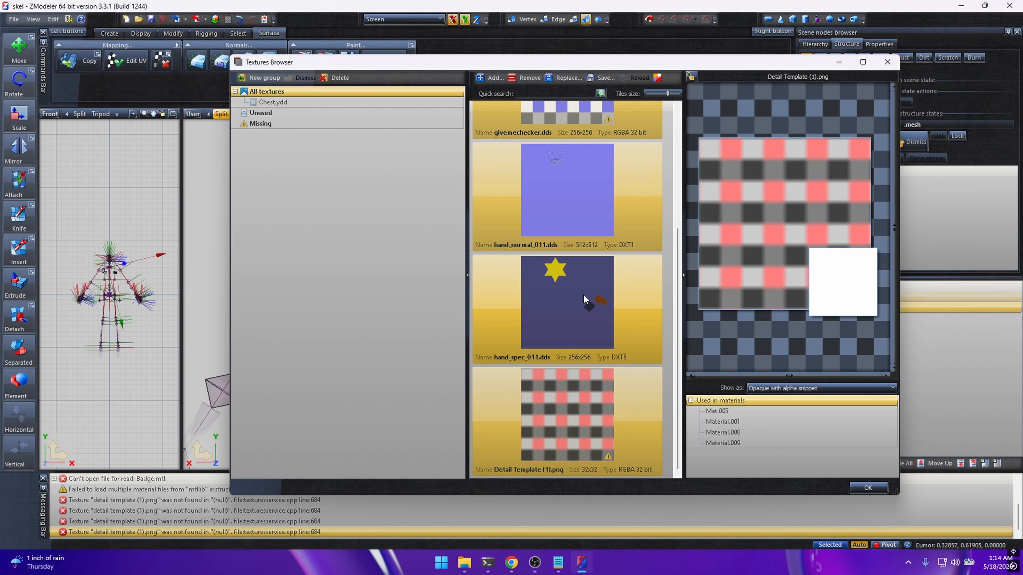
{"action": "scroll", "coordinate": [568, 334], "scroll_direction": "up", "scroll_amount": 3}
{"action": "left_click", "coordinate": [562, 192]}
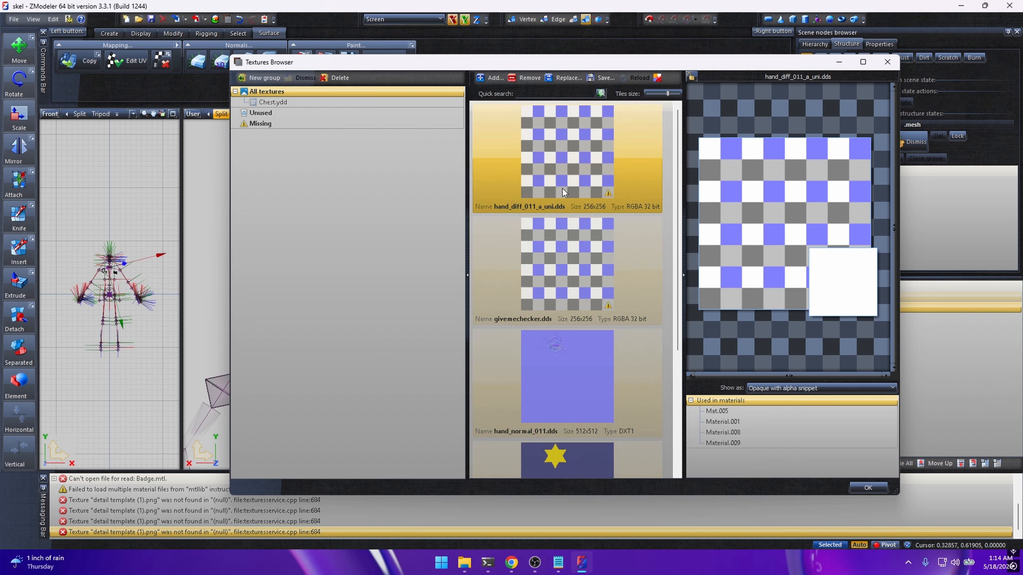
{"action": "scroll", "coordinate": [586, 403], "scroll_direction": "down", "scroll_amount": 3}
{"action": "left_click", "coordinate": [576, 423]}
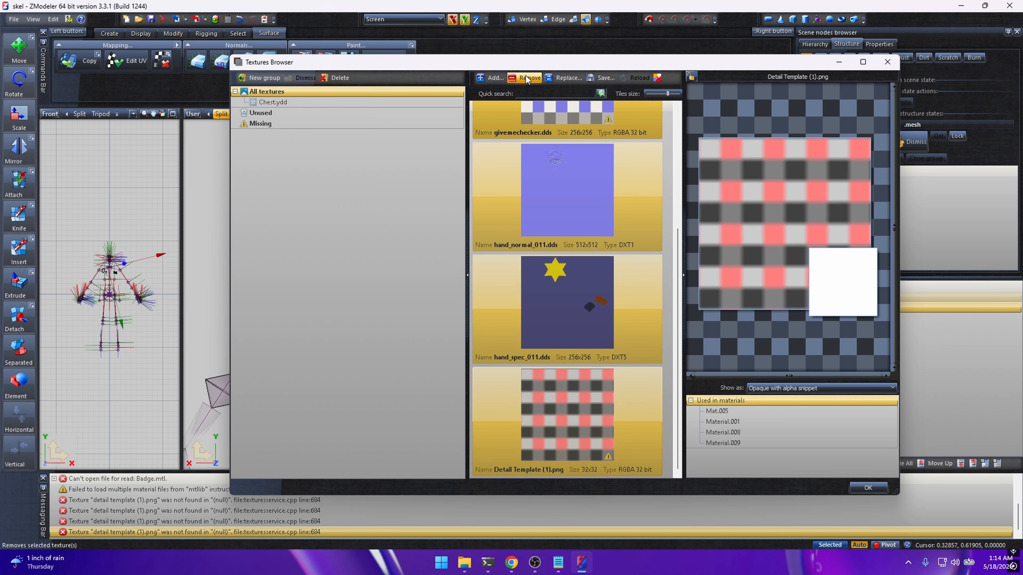
{"action": "left_click", "coordinate": [276, 102]}
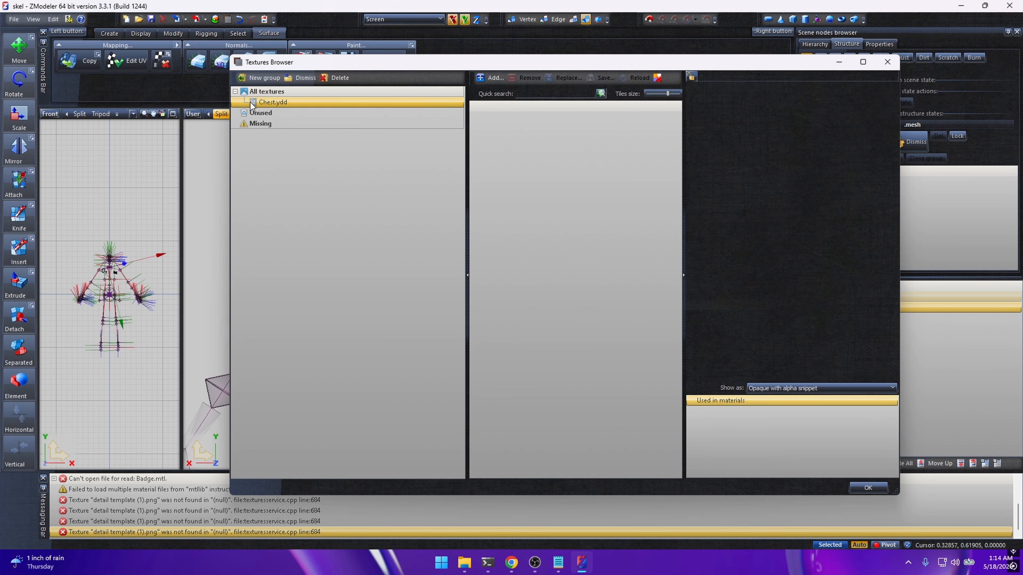
{"action": "left_click", "coordinate": [338, 77]}
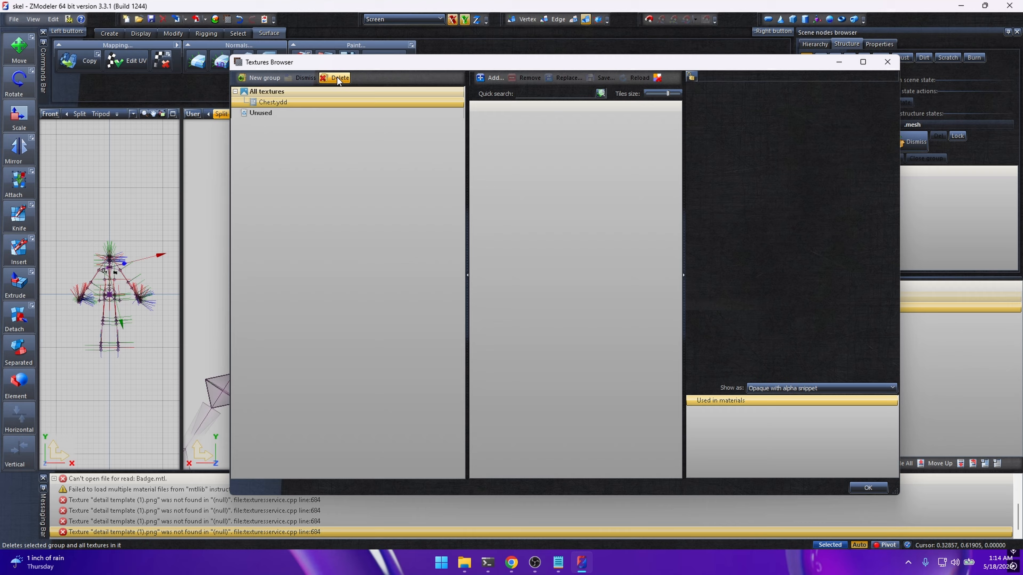
Step: Create a texture group named hand_001_u.ydd
{"action": "left_click", "coordinate": [265, 78]}
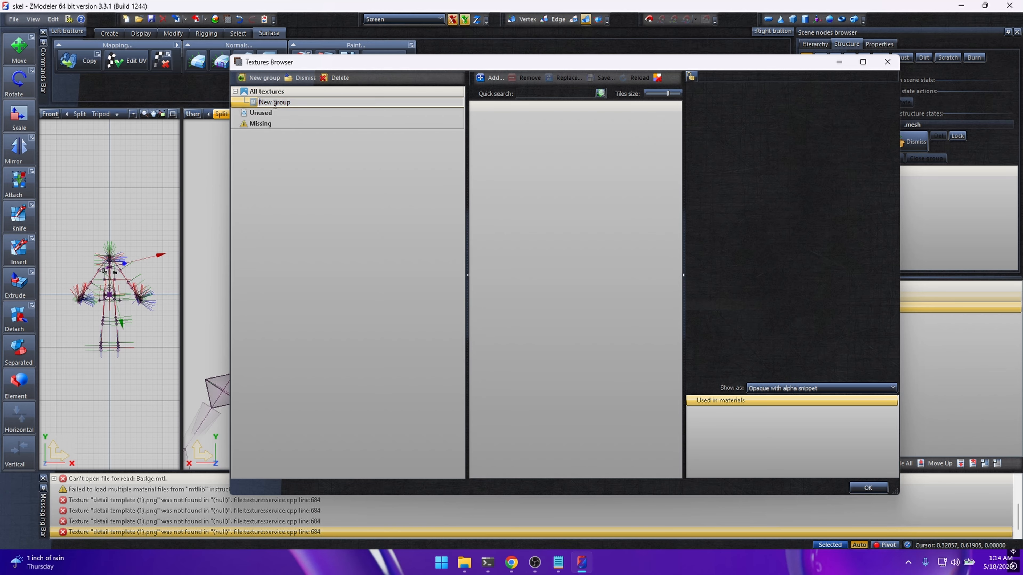
{"action": "type", "text": "hand_001_u.ydd"}
{"action": "key", "text": "Return"}
Step: Create a second texture group named hand_diff_001_a_uni.ytd
{"action": "left_click", "coordinate": [262, 77]}
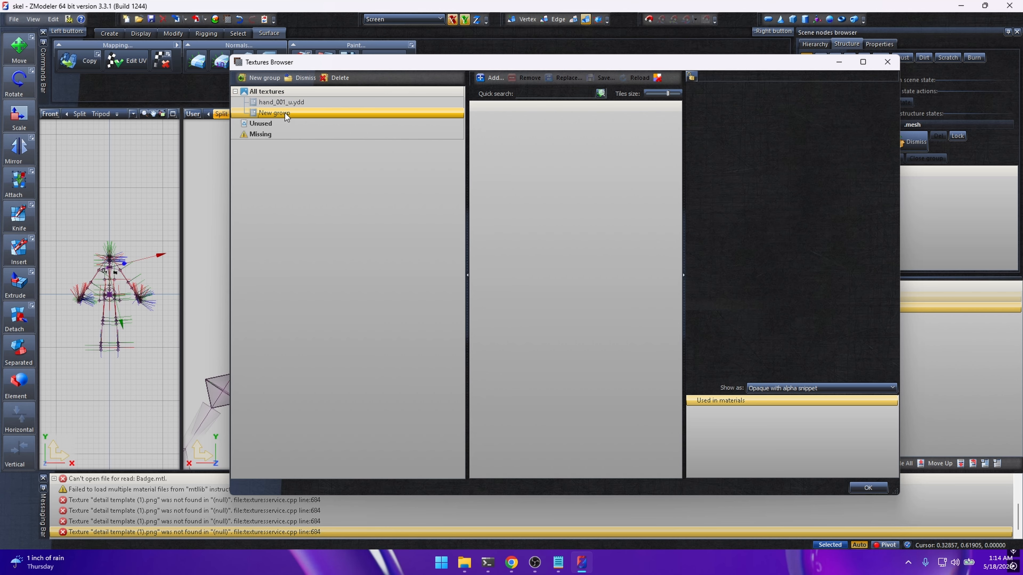
{"action": "left_click", "coordinate": [286, 116]}
{"action": "type", "text": "hand"}
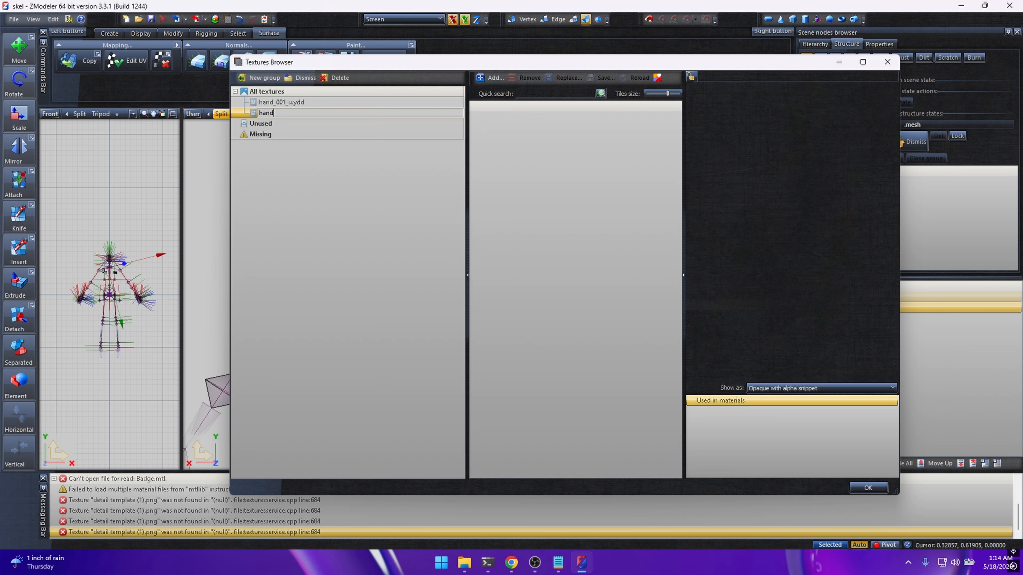
{"action": "type", "text": "_d"}
{"action": "type", "text": "iff_001_a_uni.ytd"}
{"action": "key", "text": "Return"}
Step: Add Normal Map.png and spec_map.dds from the Rigging Bundle folder to the scene's textures
{"action": "left_click", "coordinate": [324, 94]}
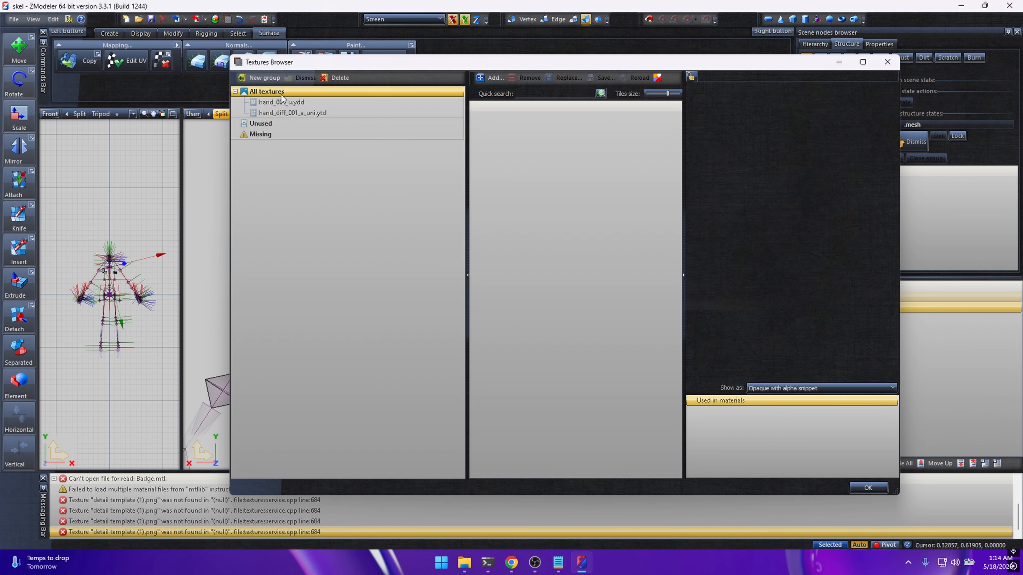
{"action": "left_click", "coordinate": [494, 78]}
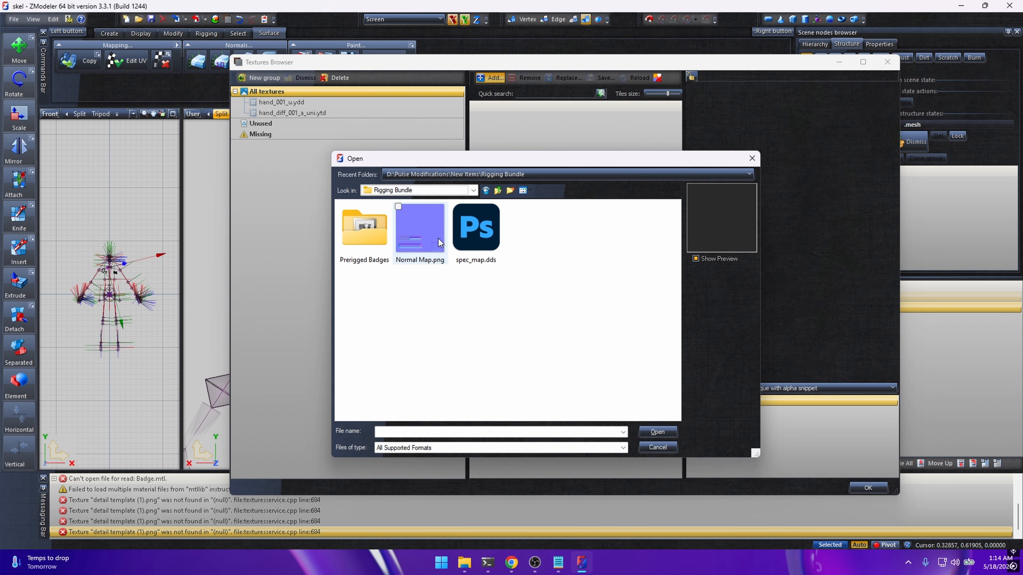
{"action": "left_click", "coordinate": [410, 231]}
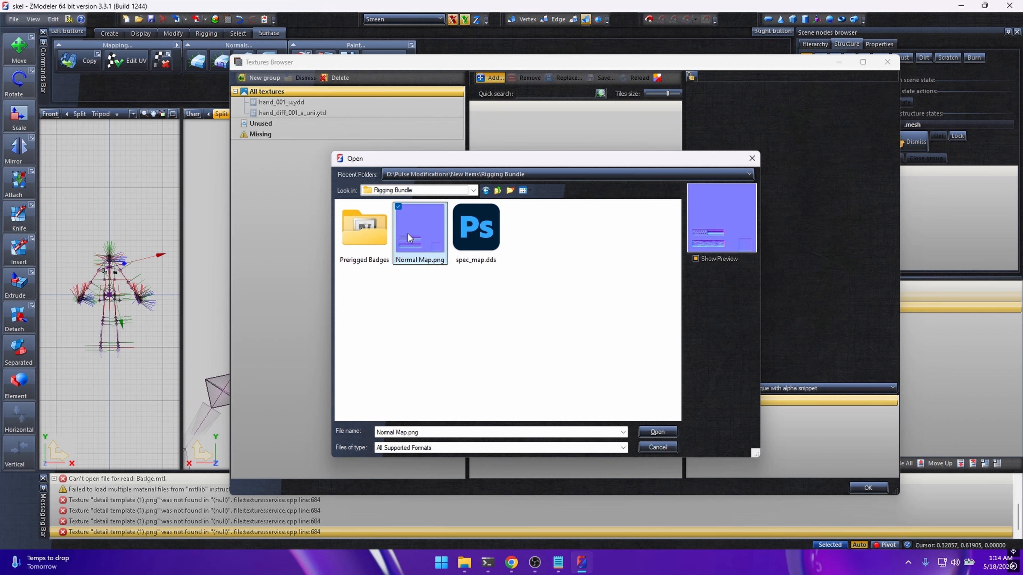
{"action": "left_click", "coordinate": [481, 232], "text": "ctrl"}
{"action": "left_click", "coordinate": [654, 432]}
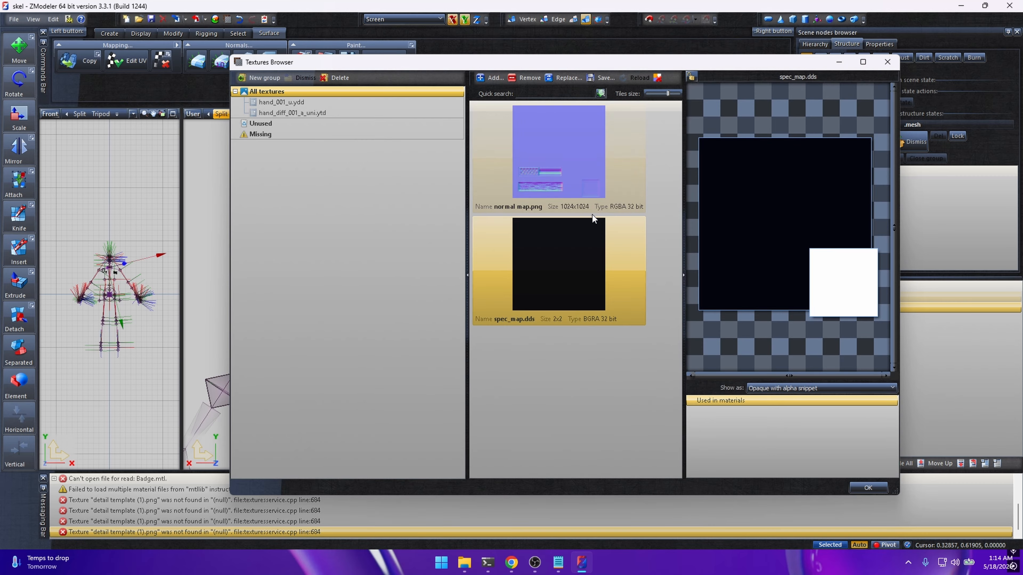
Step: Add the Detail Template (1).png texture from the Downloads (D) folder on Dev Drive (D:)
{"action": "left_click", "coordinate": [490, 77]}
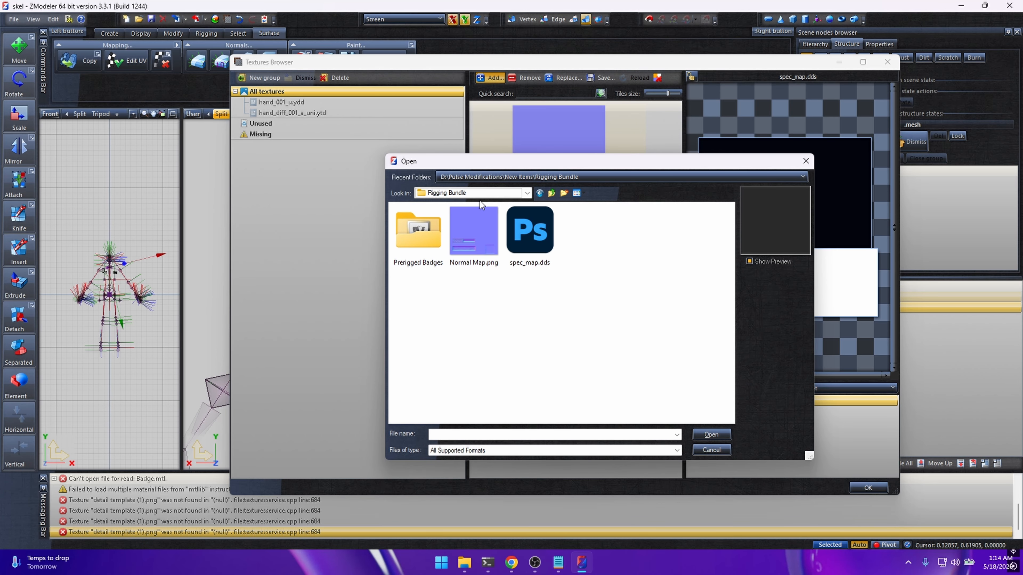
{"action": "left_click", "coordinate": [484, 195]}
{"action": "scroll", "coordinate": [462, 241], "scroll_direction": "up", "scroll_amount": 1}
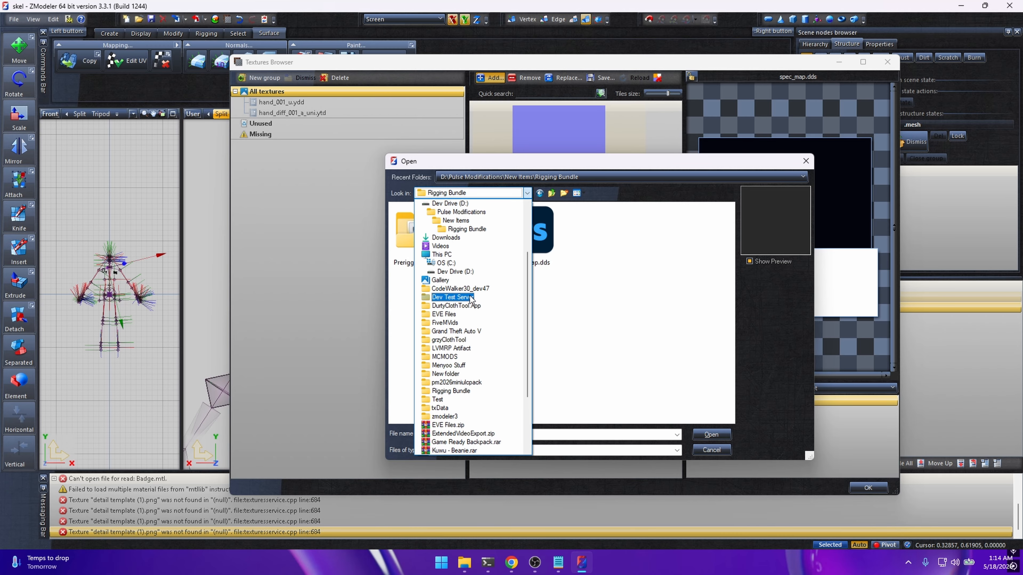
{"action": "scroll", "coordinate": [469, 298], "scroll_direction": "down", "scroll_amount": 1}
{"action": "scroll", "coordinate": [469, 300], "scroll_direction": "down", "scroll_amount": 3}
{"action": "scroll", "coordinate": [459, 314], "scroll_direction": "up", "scroll_amount": 7}
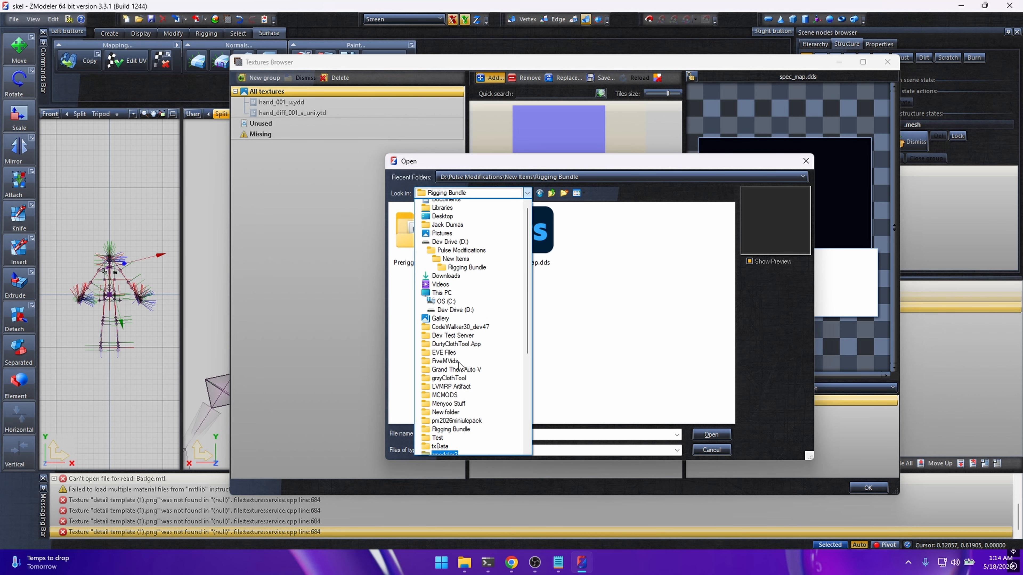
{"action": "left_click", "coordinate": [454, 348]}
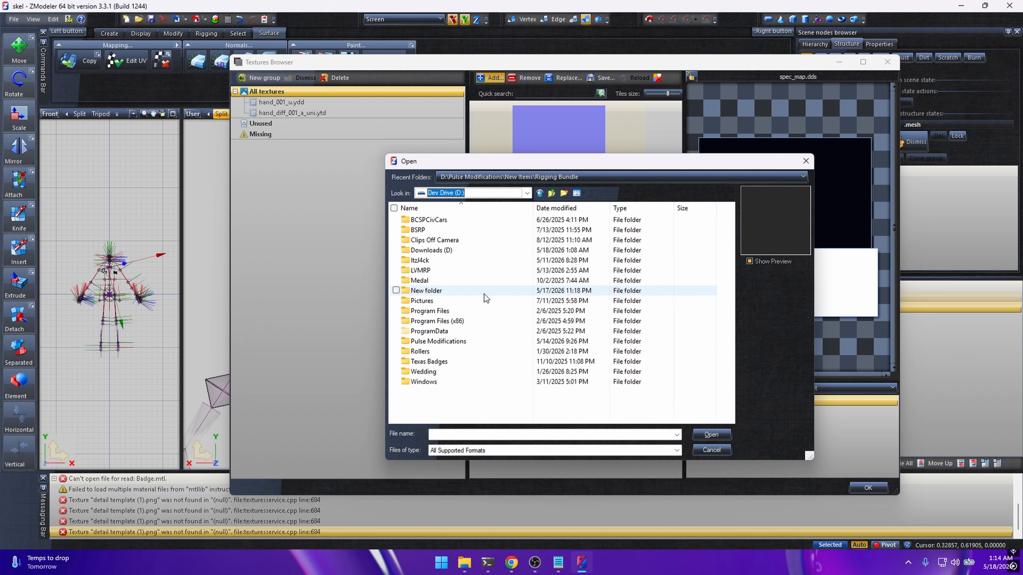
{"action": "double_click", "coordinate": [441, 253]}
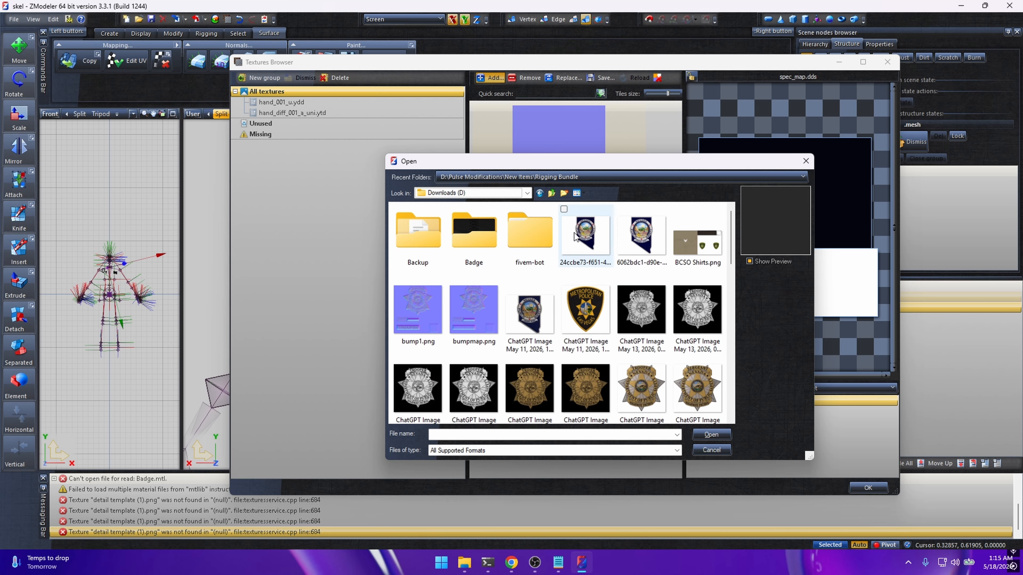
{"action": "scroll", "coordinate": [578, 365], "scroll_direction": "down", "scroll_amount": 5}
{"action": "scroll", "coordinate": [580, 361], "scroll_direction": "up", "scroll_amount": 4}
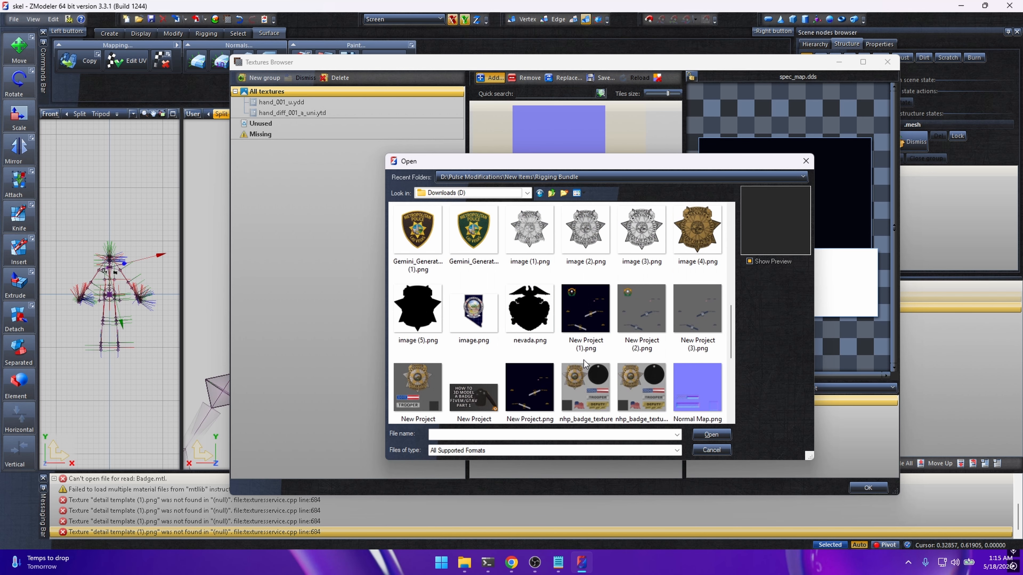
{"action": "scroll", "coordinate": [583, 360], "scroll_direction": "down", "scroll_amount": 6}
{"action": "scroll", "coordinate": [583, 363], "scroll_direction": "up", "scroll_amount": 6}
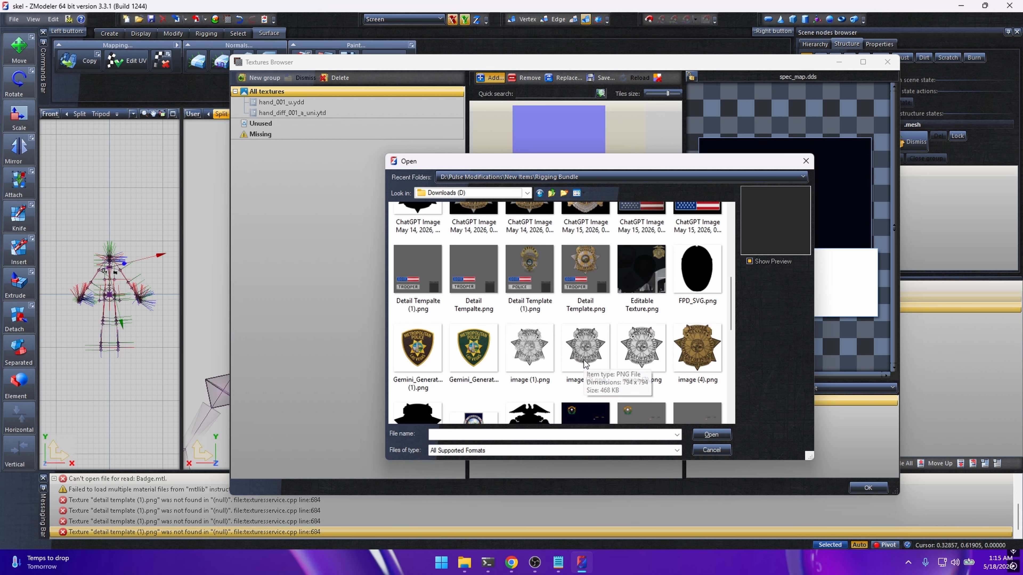
{"action": "left_click", "coordinate": [529, 387]}
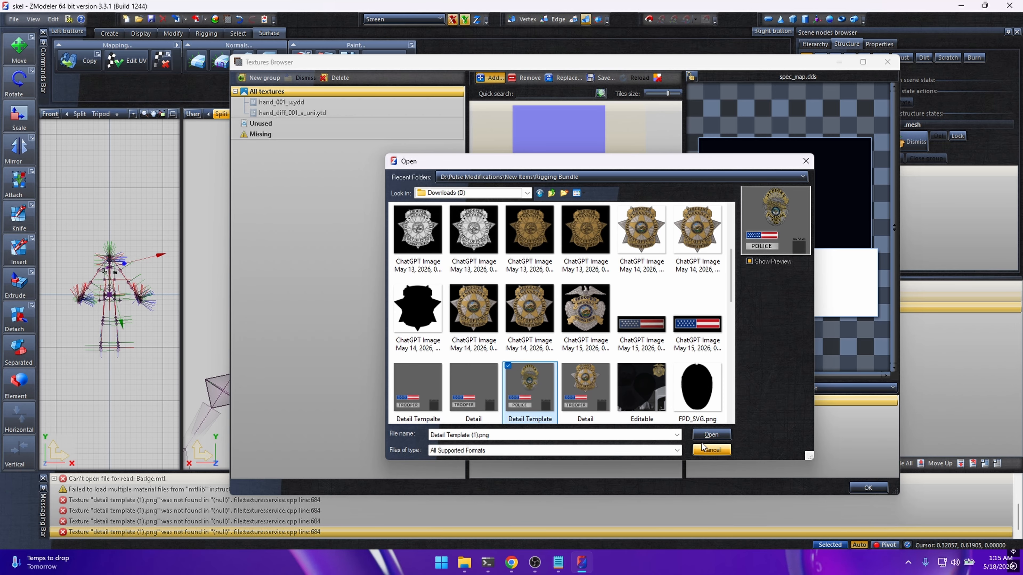
{"action": "left_click", "coordinate": [711, 434]}
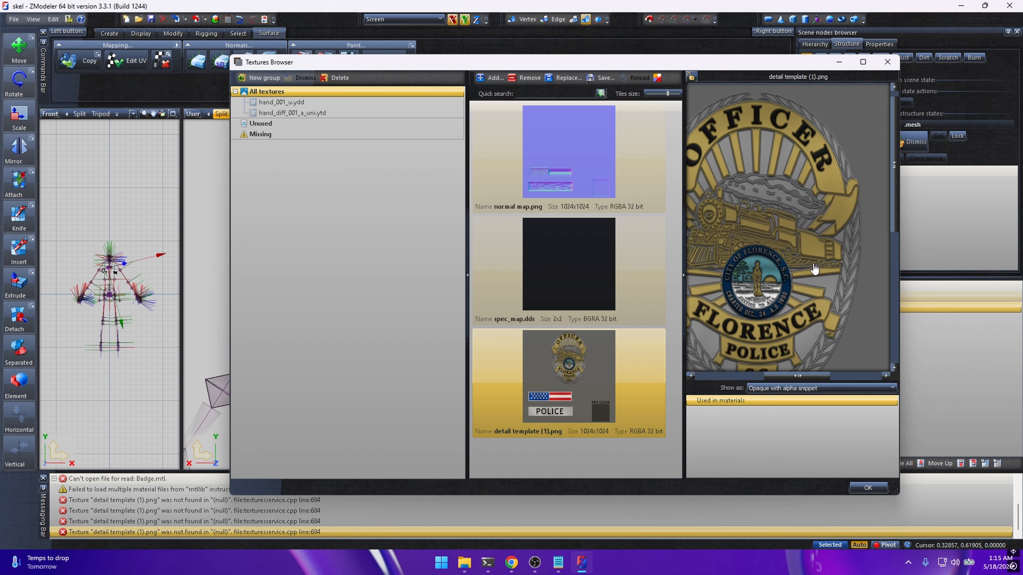
Step: Assign the normal map.png and spec_map.dds textures to the hand_001_u.ydd group
{"action": "left_click", "coordinate": [564, 178]}
{"action": "left_click", "coordinate": [590, 280]}
{"action": "left_click", "coordinate": [572, 165]}
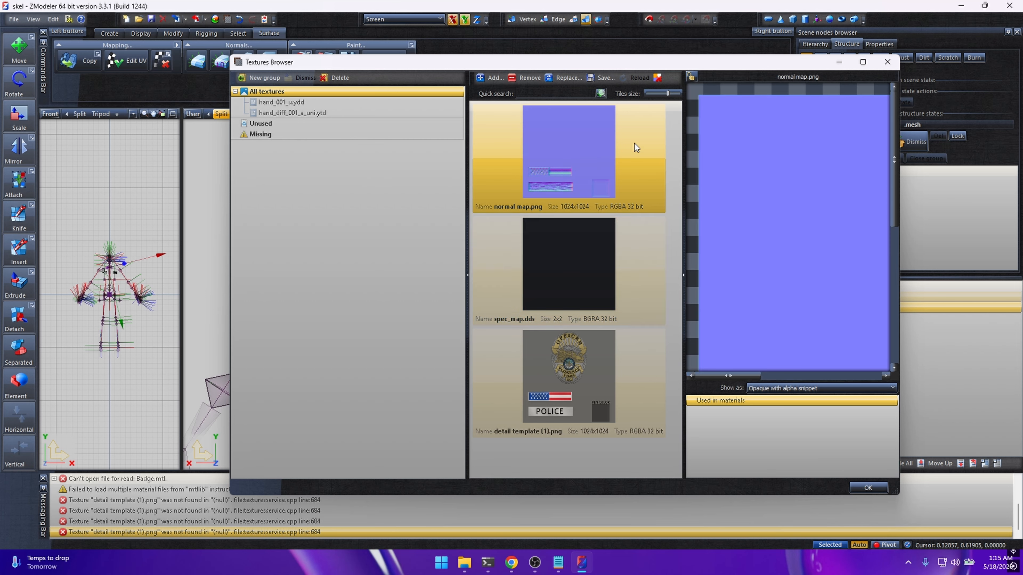
{"action": "left_click", "coordinate": [545, 239]}
{"action": "left_click_drag", "start_coordinate": [574, 157], "coordinate": [308, 102]}
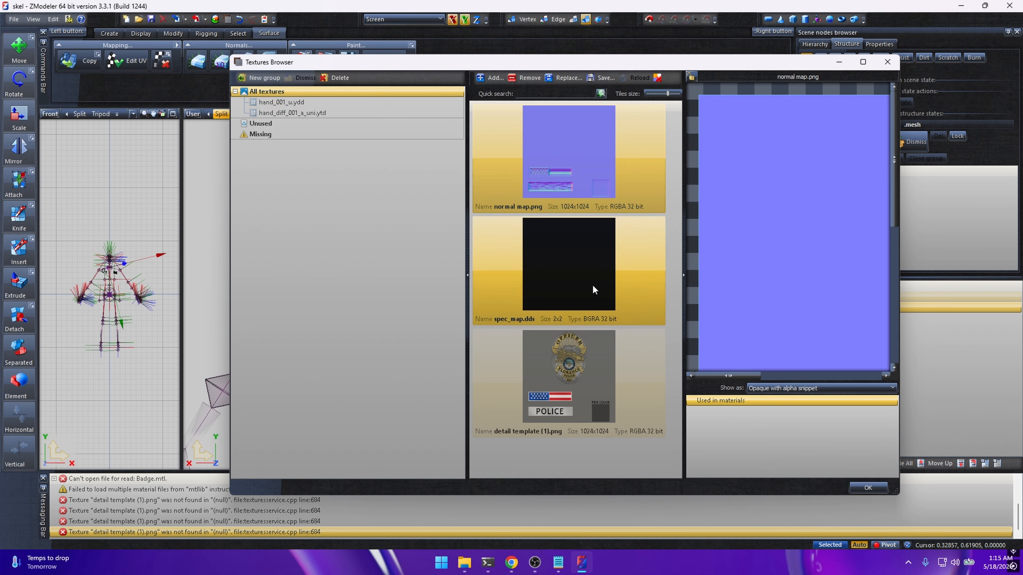
Step: Assign detail template (1).png to the hand_diff_001_a_uni.ytd group, check both groups' contents, and close the Textures Browser
{"action": "left_click", "coordinate": [630, 371]}
{"action": "left_click_drag", "start_coordinate": [586, 384], "coordinate": [291, 112]}
{"action": "left_click", "coordinate": [293, 103]}
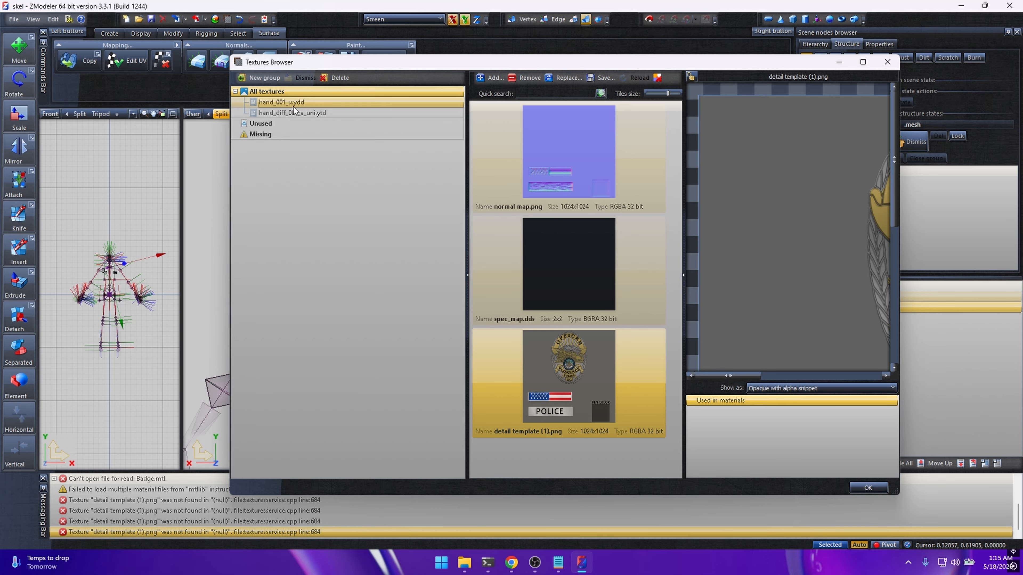
{"action": "left_click", "coordinate": [302, 111]}
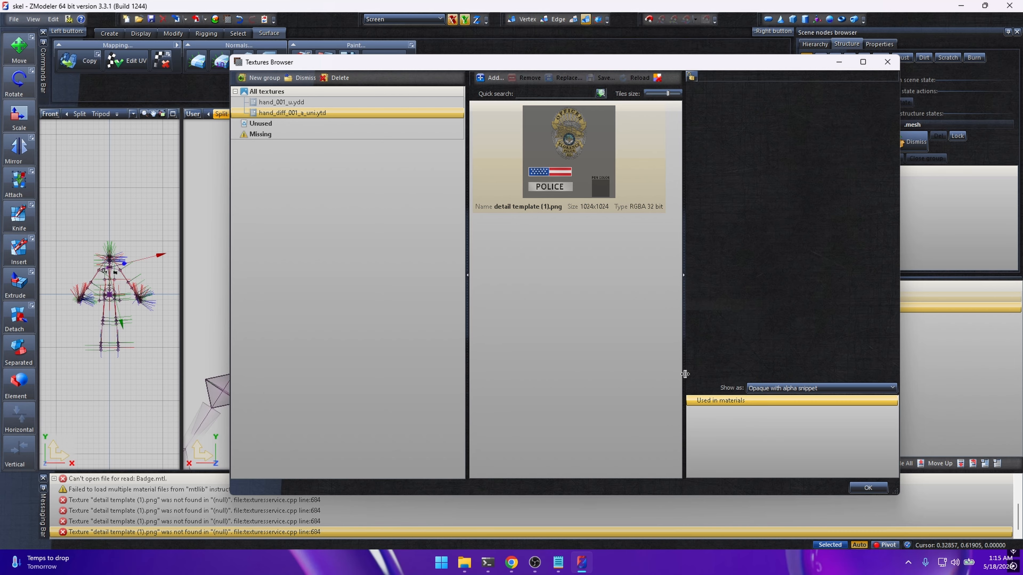
{"action": "left_click", "coordinate": [871, 488]}
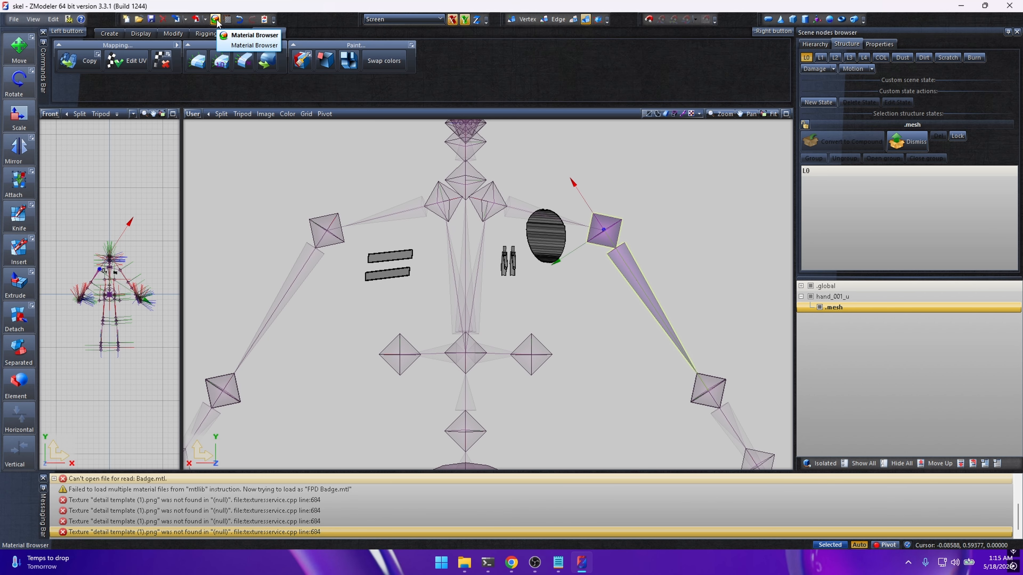
Step: Delete all the imported materials, from hand_diff_011_a_uni through Material.009, in the Material Browser
{"action": "left_click", "coordinate": [216, 19]}
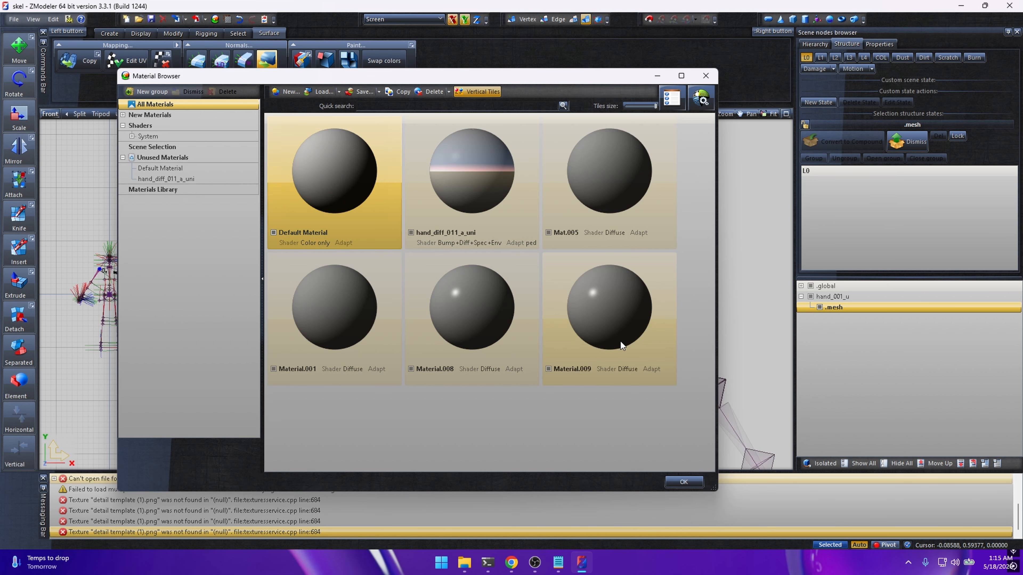
{"action": "left_click", "coordinate": [612, 323], "text": "shift"}
{"action": "left_click", "coordinate": [428, 92]}
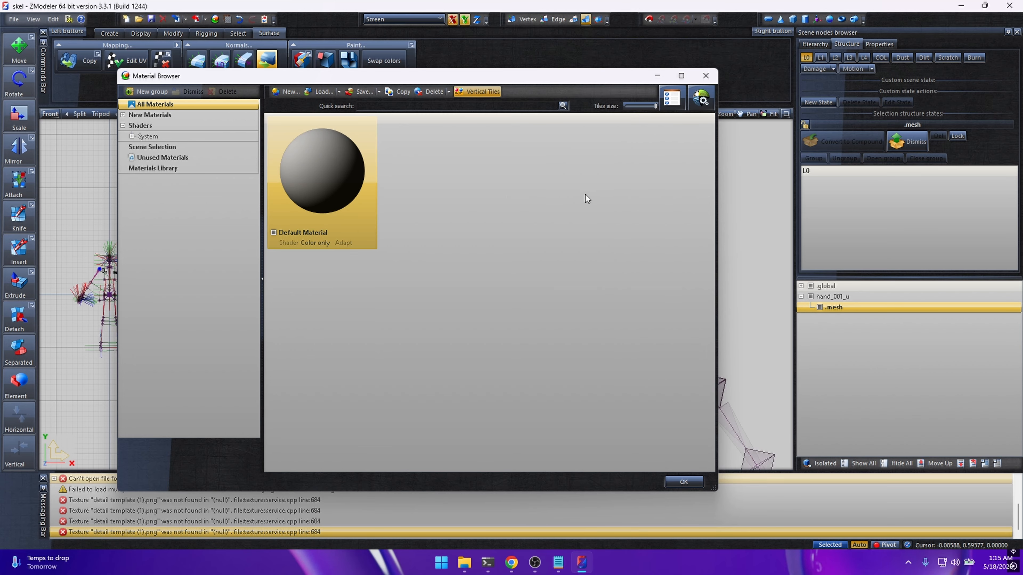
Step: Create a new material named hand_diff_001_a_uni
{"action": "left_click", "coordinate": [286, 92]}
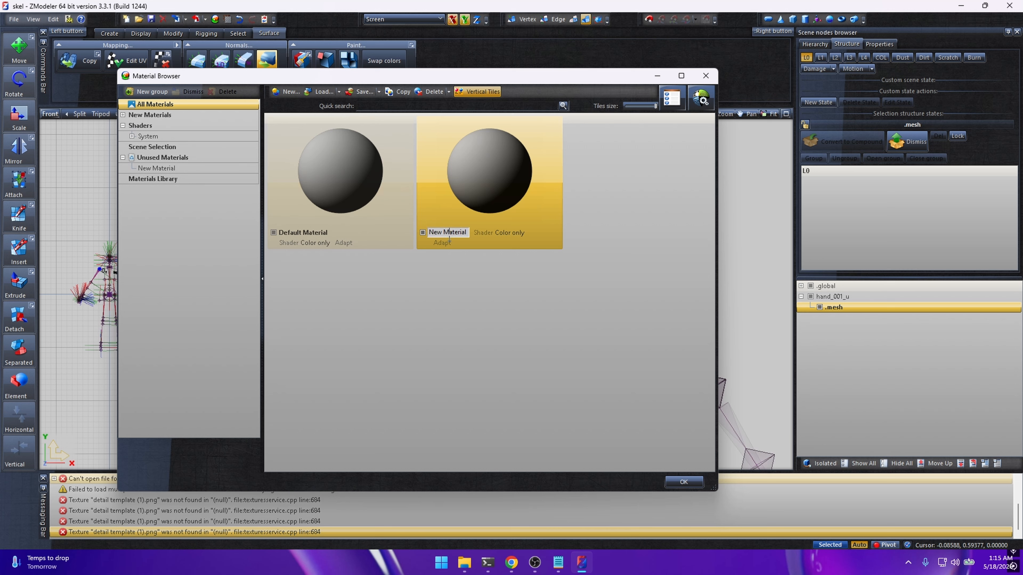
{"action": "double_click", "coordinate": [449, 235]}
{"action": "key", "text": "ctrl+a"}
{"action": "type", "text": "h"}
{"action": "type", "text": "and_diff_001_a_u"}
{"action": "type", "text": "ni"}
{"action": "key", "text": "Return"}
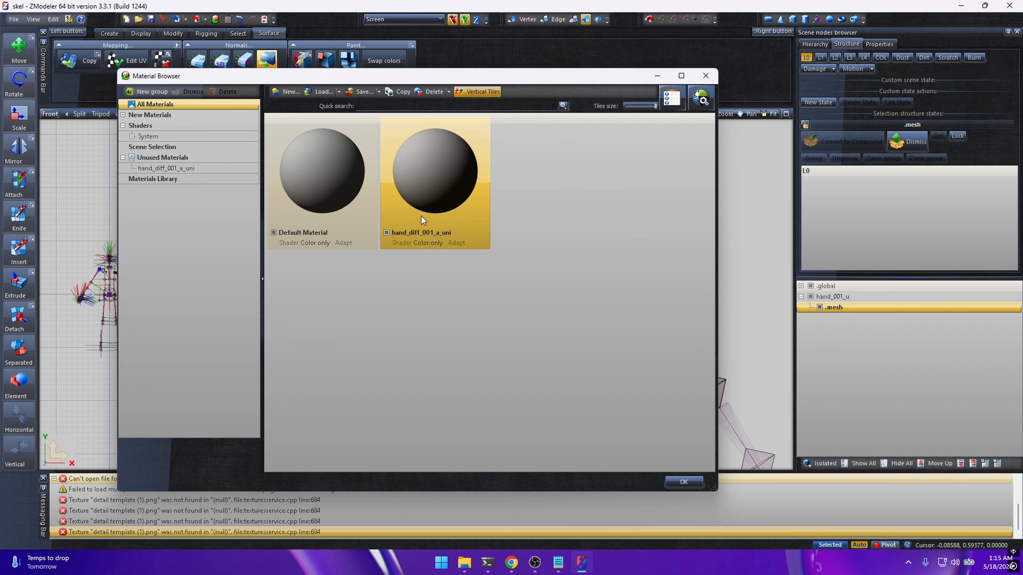
Step: Apply the GTAV ped shader preset to the hand_diff_001_a_uni material
{"action": "left_click", "coordinate": [706, 102]}
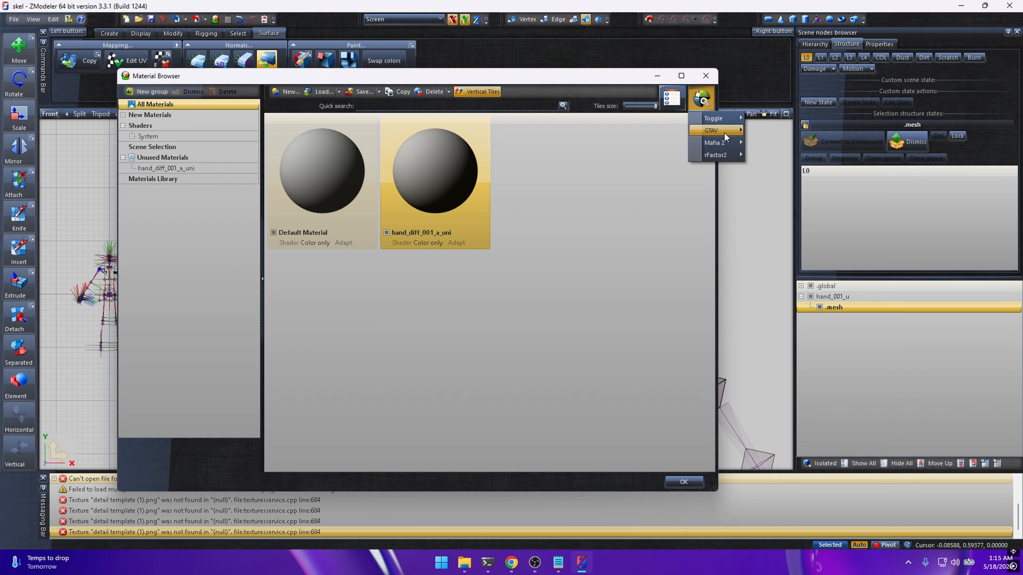
{"action": "mouse_move", "coordinate": [724, 132]}
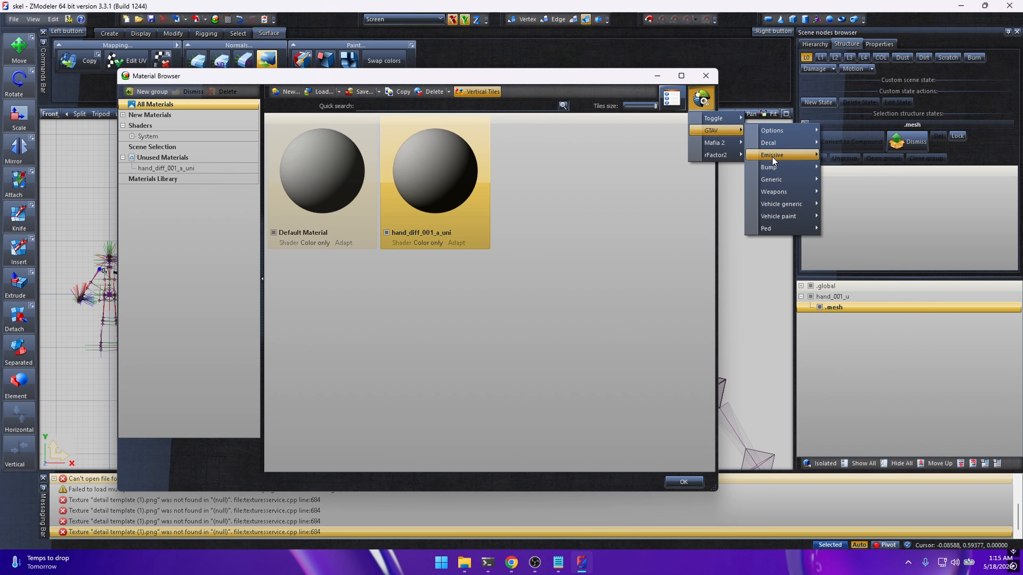
{"action": "mouse_move", "coordinate": [770, 228]}
{"action": "left_click", "coordinate": [851, 228]}
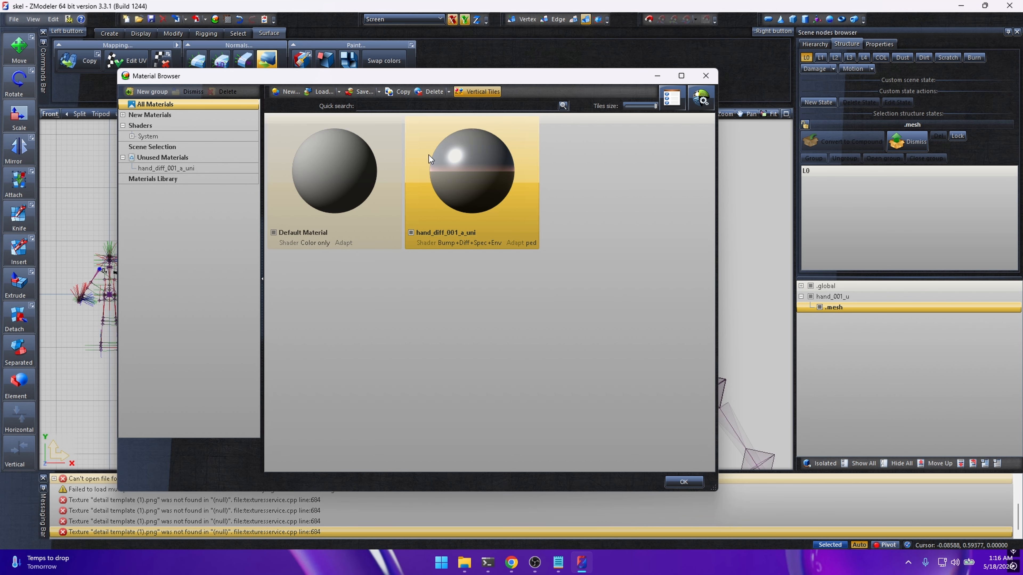
Step: Set detail template (1).png as the DETAIL layer's texture map in the hand_diff_001_a_uni material properties
{"action": "double_click", "coordinate": [487, 159]}
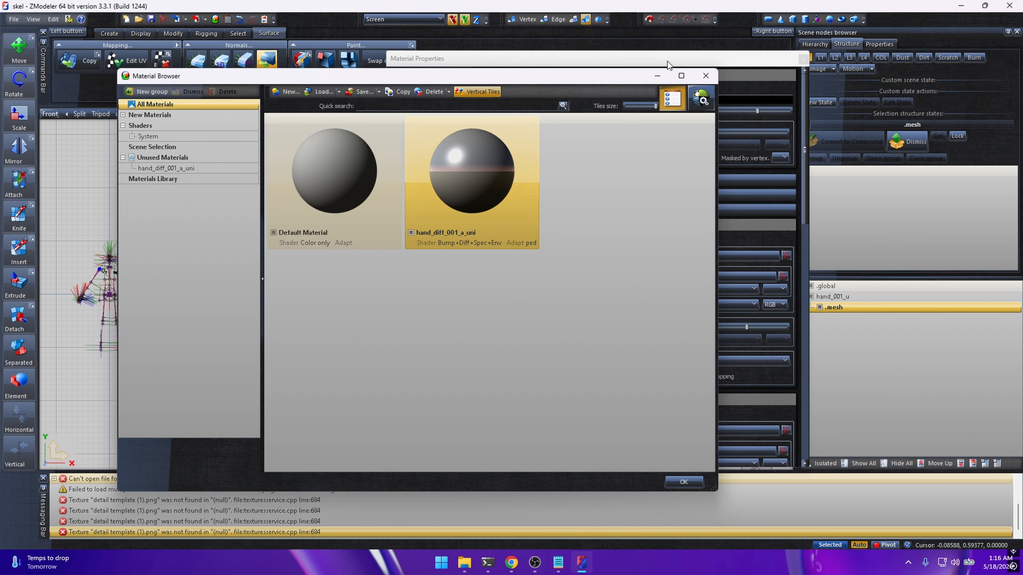
{"action": "left_click_drag", "start_coordinate": [668, 61], "coordinate": [620, 75]}
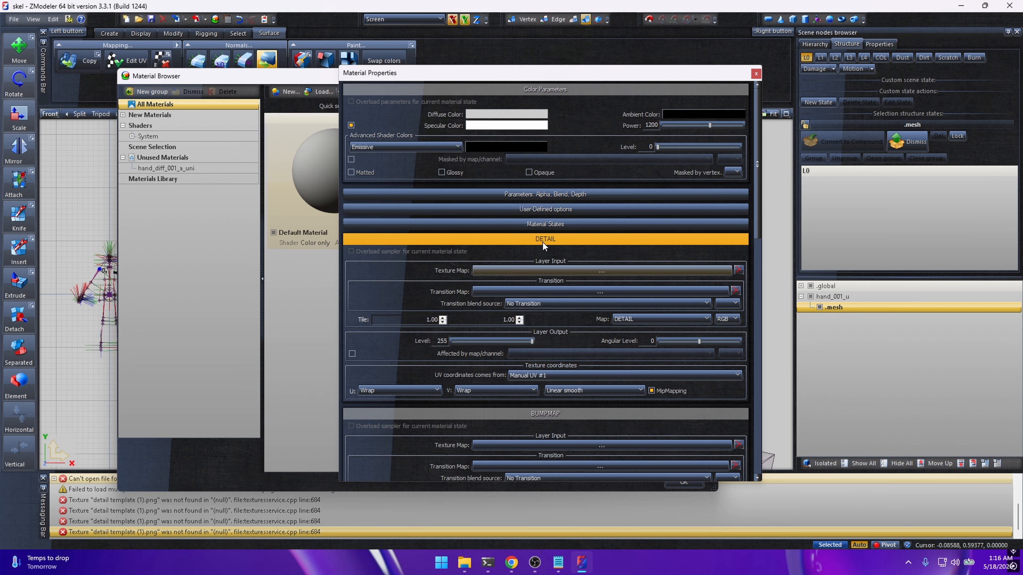
{"action": "left_click", "coordinate": [546, 270]}
{"action": "left_click", "coordinate": [568, 151]}
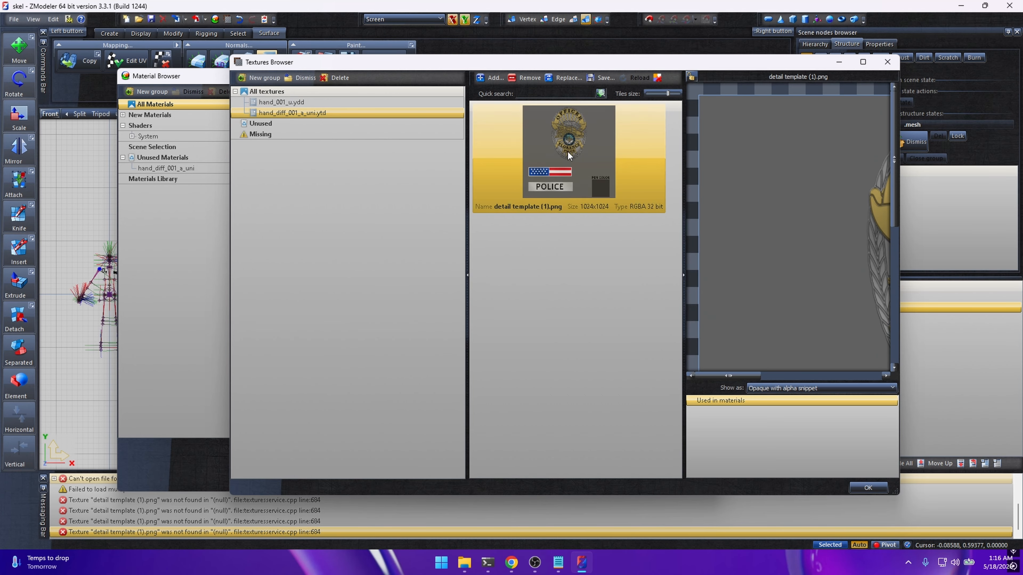
{"action": "left_click", "coordinate": [326, 94]}
{"action": "left_click", "coordinate": [616, 415]}
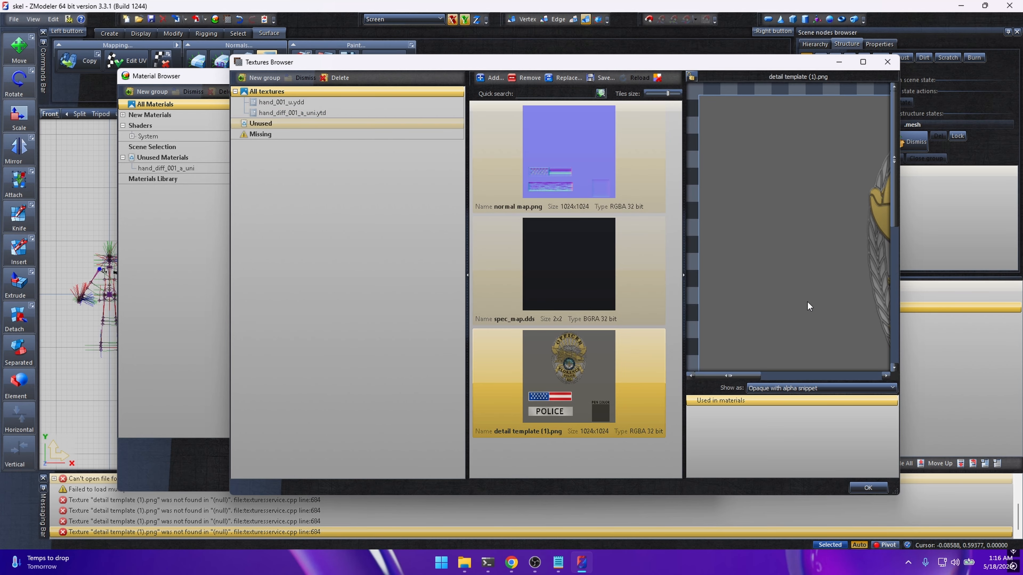
{"action": "left_click_drag", "start_coordinate": [872, 264], "coordinate": [770, 242]}
{"action": "left_click", "coordinate": [882, 489]}
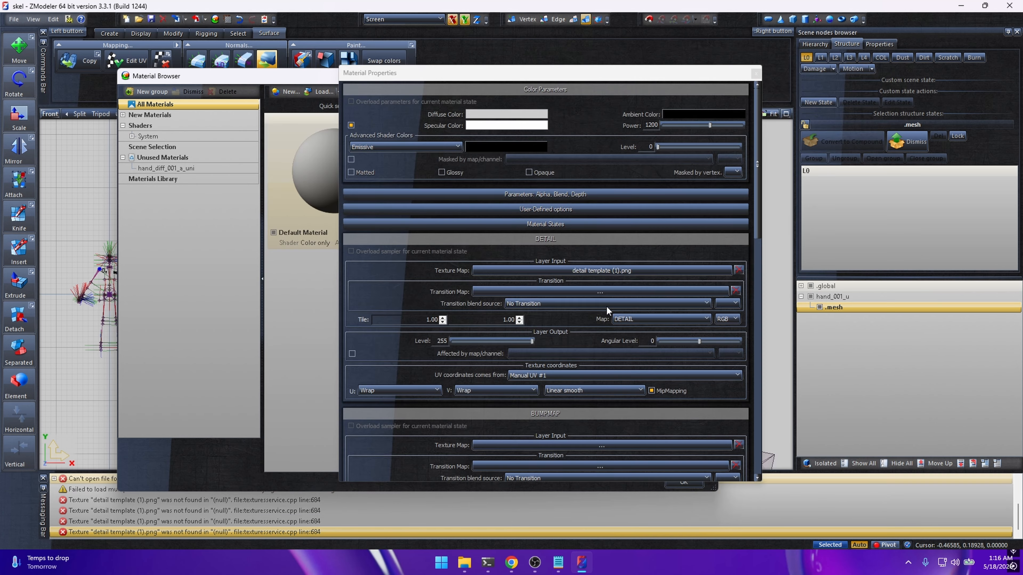
Step: Set normal map.png as the texture map of the material's BUMPMAP layer
{"action": "scroll", "coordinate": [564, 305], "scroll_direction": "down", "scroll_amount": 3}
{"action": "left_click", "coordinate": [548, 342]}
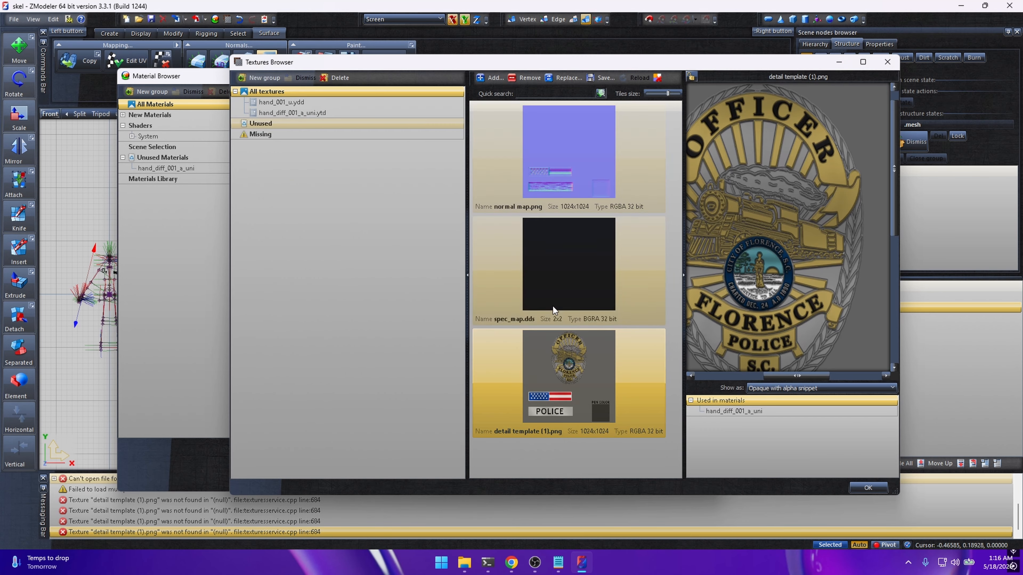
{"action": "left_click", "coordinate": [553, 171]}
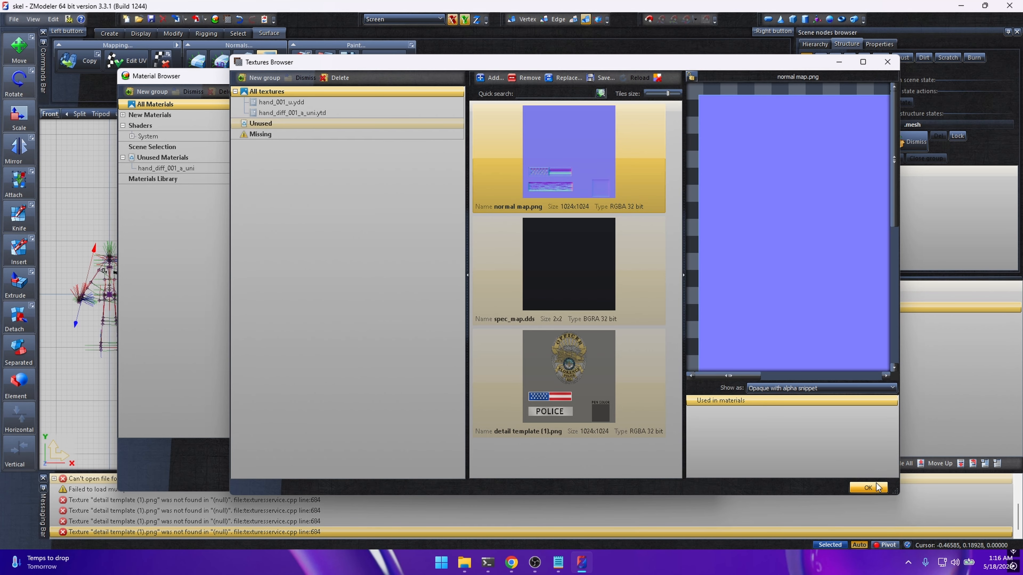
{"action": "left_click", "coordinate": [867, 487]}
Step: Set spec_map.dds as the texture map of the material's SPECMAP layer and close the material properties
{"action": "scroll", "coordinate": [555, 364], "scroll_direction": "down", "scroll_amount": 5}
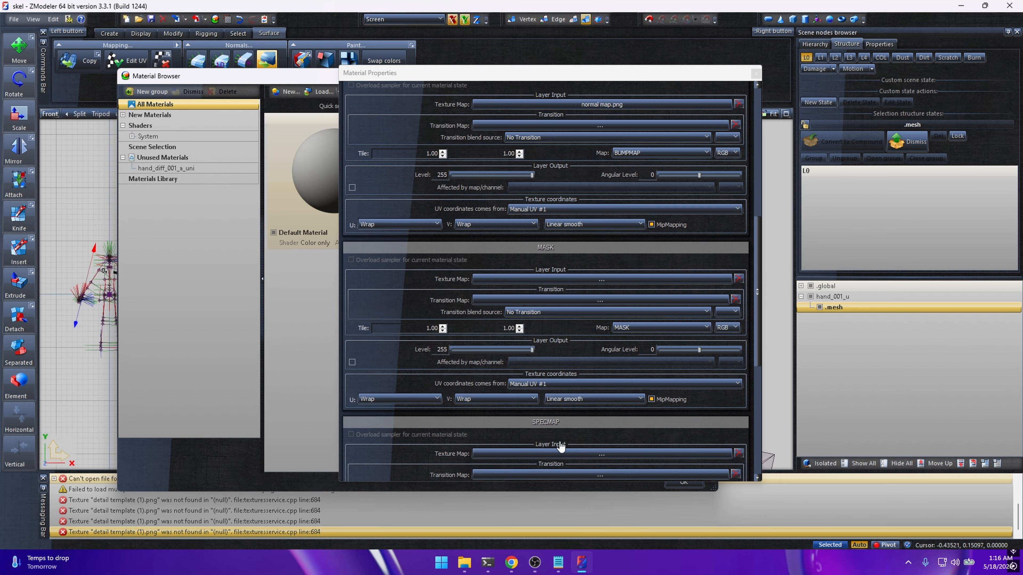
{"action": "left_click", "coordinate": [563, 453]}
{"action": "left_click", "coordinate": [551, 262]}
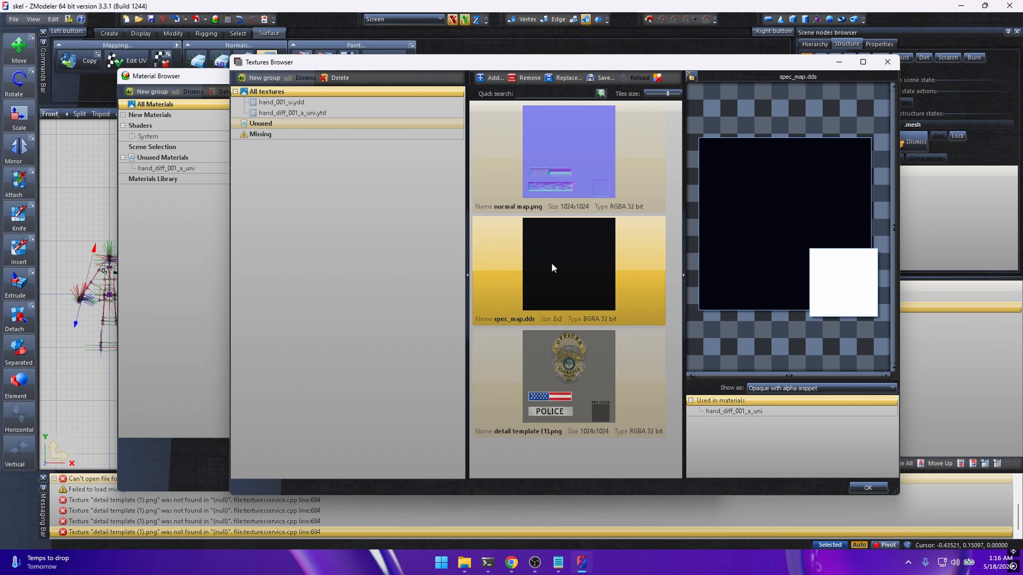
{"action": "left_click", "coordinate": [872, 484]}
{"action": "left_click", "coordinate": [757, 73]}
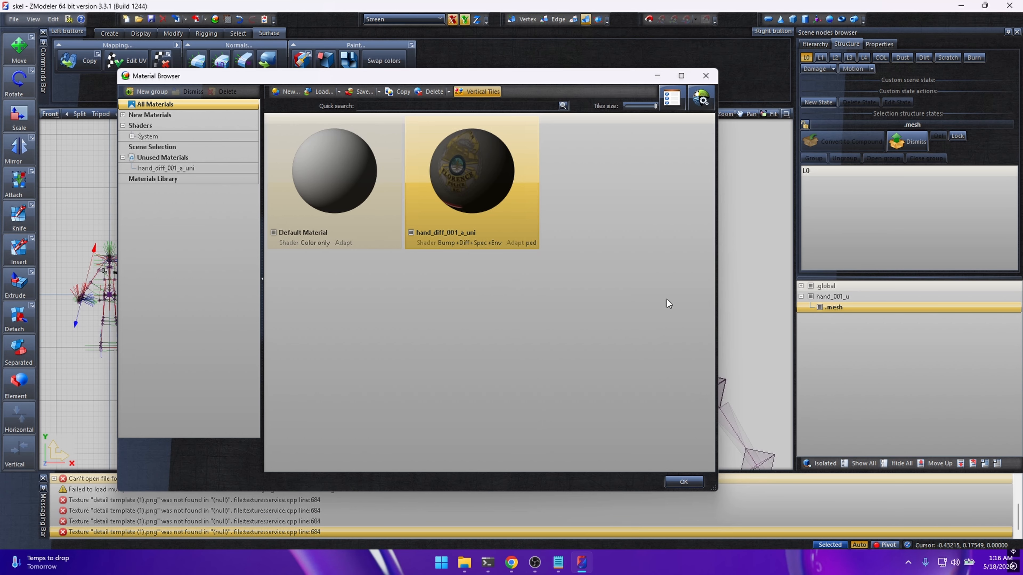
Step: Close the Material Browser and select the badge's .mesh node under hand_001_u
{"action": "left_click", "coordinate": [684, 482]}
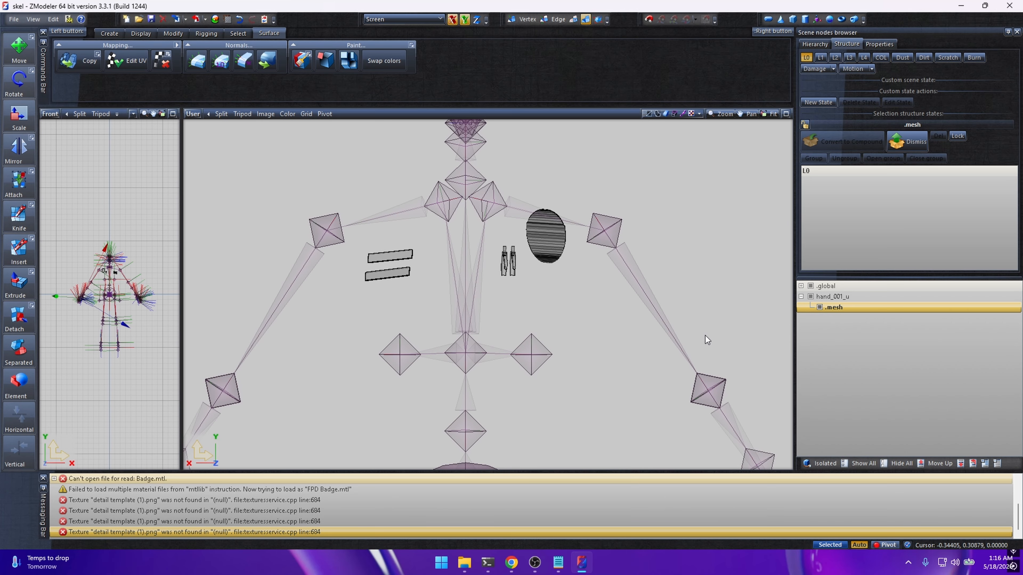
{"action": "left_click", "coordinate": [822, 308]}
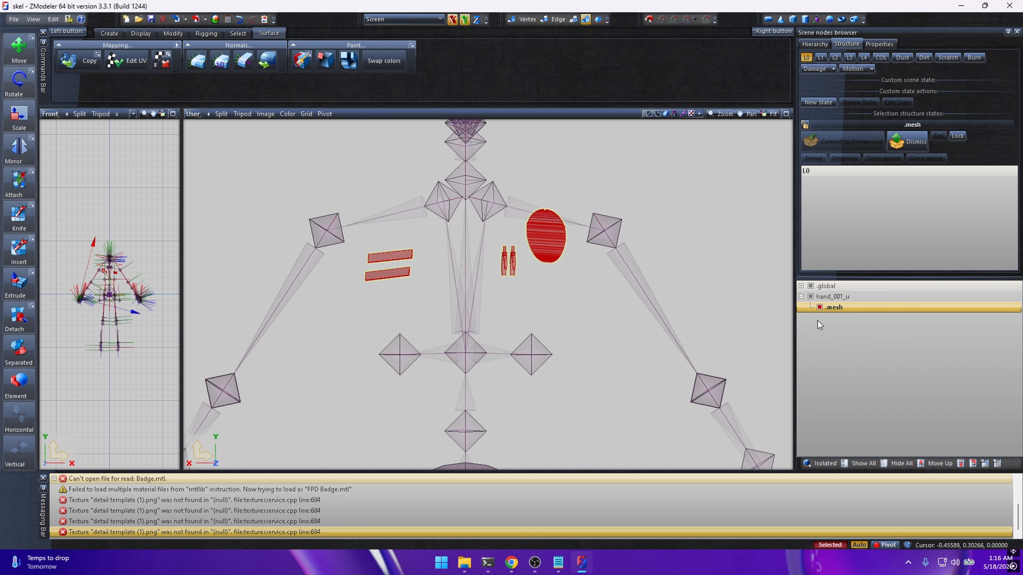
{"action": "left_click", "coordinate": [820, 310]}
{"action": "left_click_drag", "start_coordinate": [585, 289], "coordinate": [540, 244]}
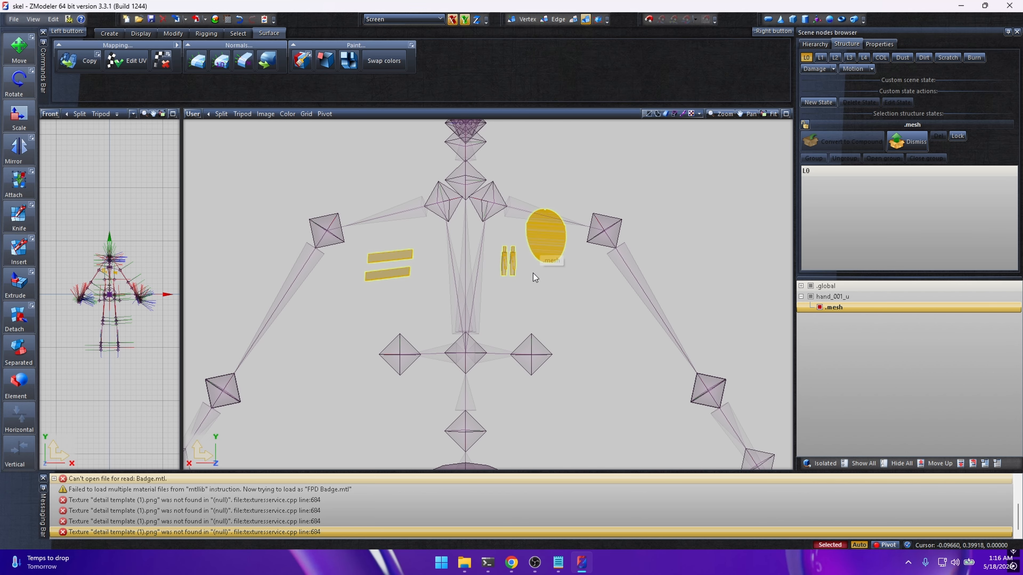
{"action": "left_click", "coordinate": [604, 322]}
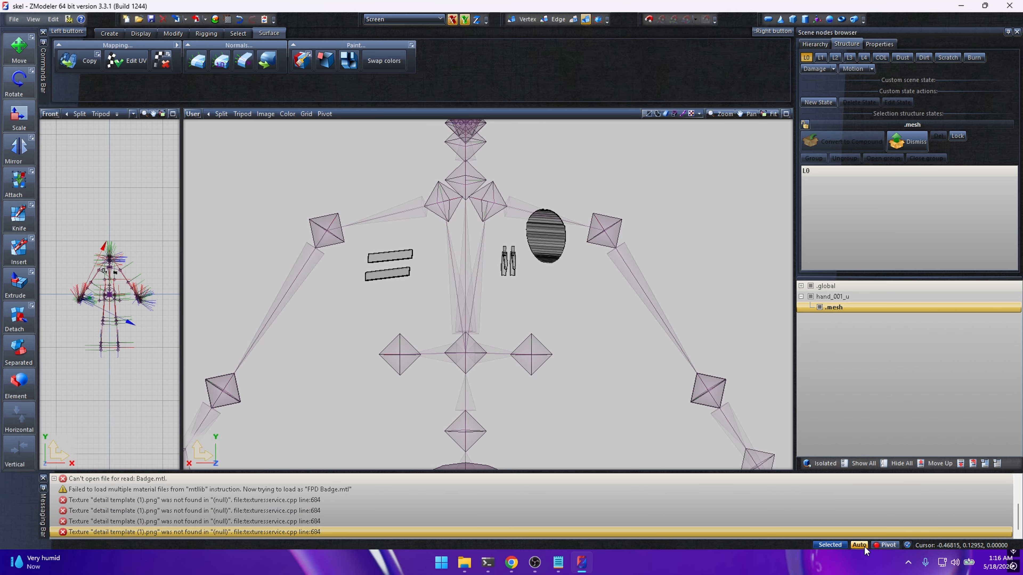
{"action": "left_click", "coordinate": [820, 307]}
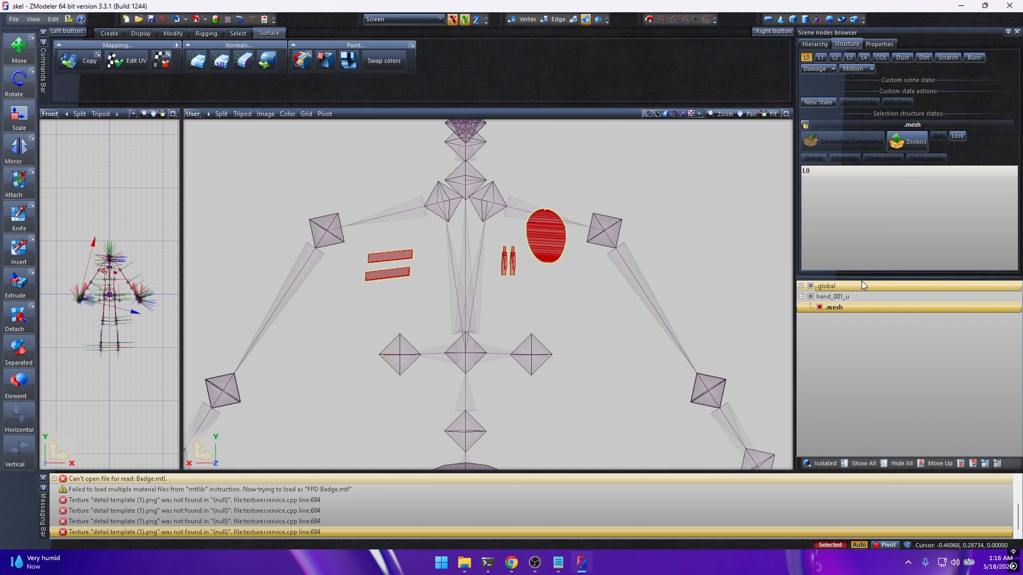
Step: Enable Primary Color, Secondary Color and Rigging in the badge mesh's vertex format properties
{"action": "left_click", "coordinate": [879, 43]}
{"action": "left_click", "coordinate": [814, 220]}
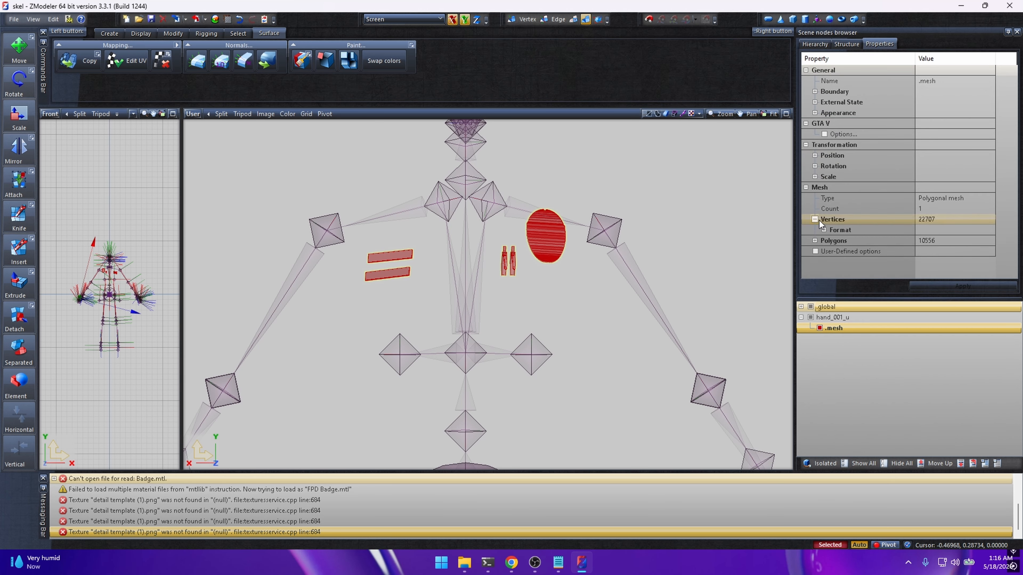
{"action": "left_click", "coordinate": [823, 230]}
{"action": "scroll", "coordinate": [926, 210], "scroll_direction": "down", "scroll_amount": 2}
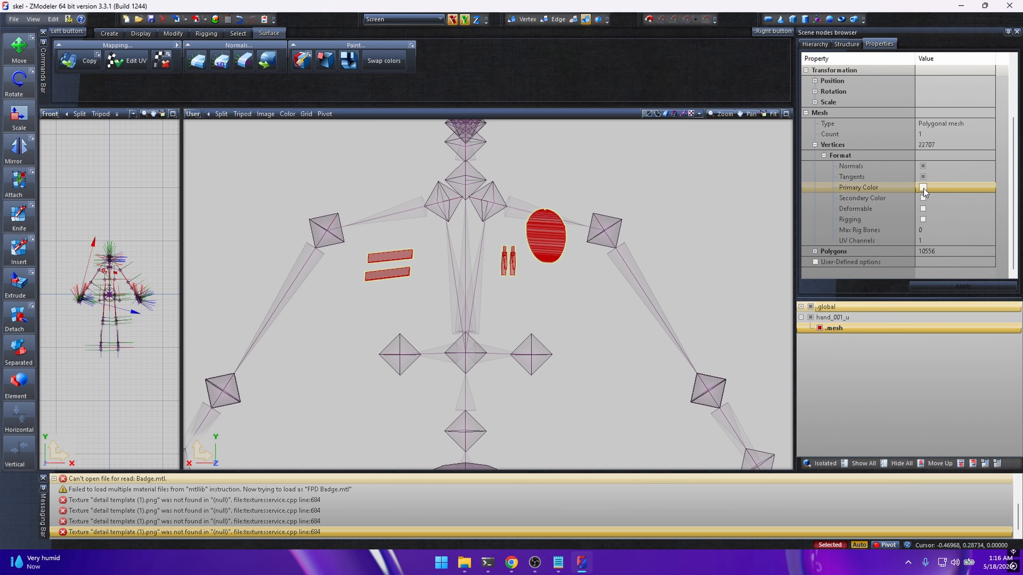
{"action": "left_click", "coordinate": [922, 188]}
{"action": "left_click", "coordinate": [923, 198]}
{"action": "left_click", "coordinate": [923, 219]}
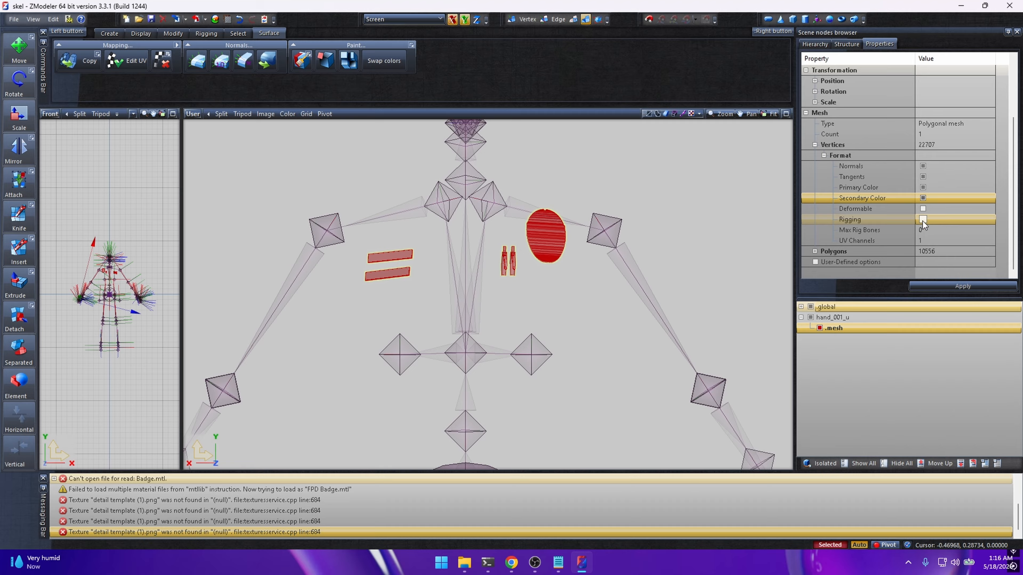
Step: Set the badge mesh's Max Rig Bones to 4 and its UV Channels to 2
{"action": "left_click", "coordinate": [928, 230]}
{"action": "left_click", "coordinate": [942, 233]}
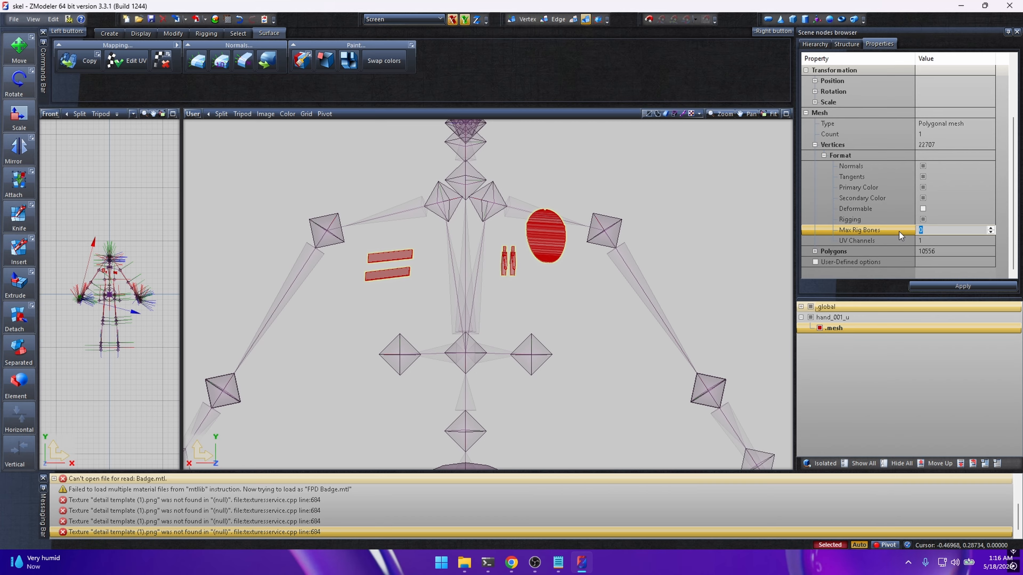
{"action": "type", "text": "4"}
{"action": "left_click", "coordinate": [947, 240]}
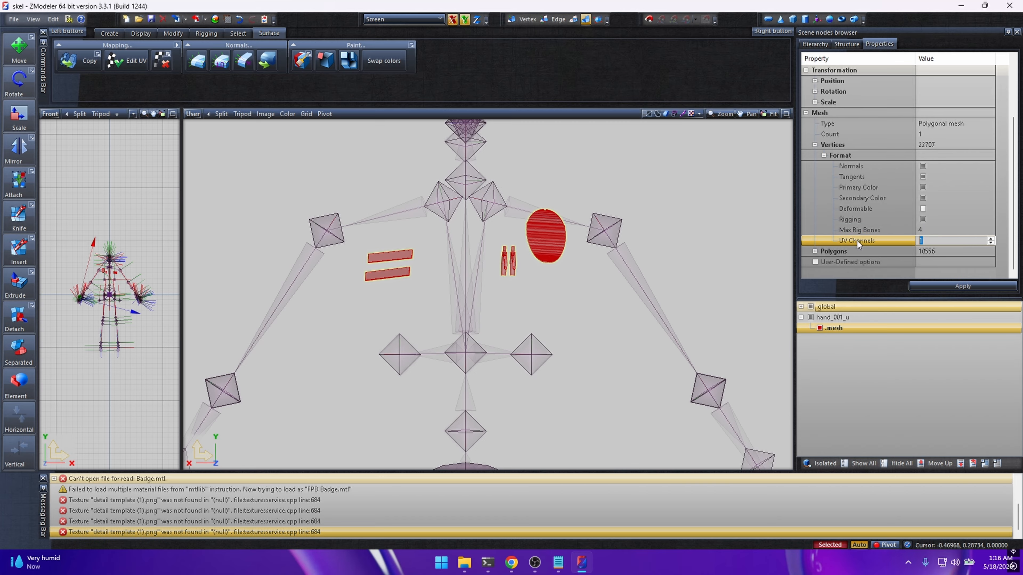
{"action": "type", "text": "2"}
Step: Assign the hand_diff_001_a_uni material to the badge mesh's polygons, apply the property changes and deselect the mesh
{"action": "left_click", "coordinate": [815, 251]}
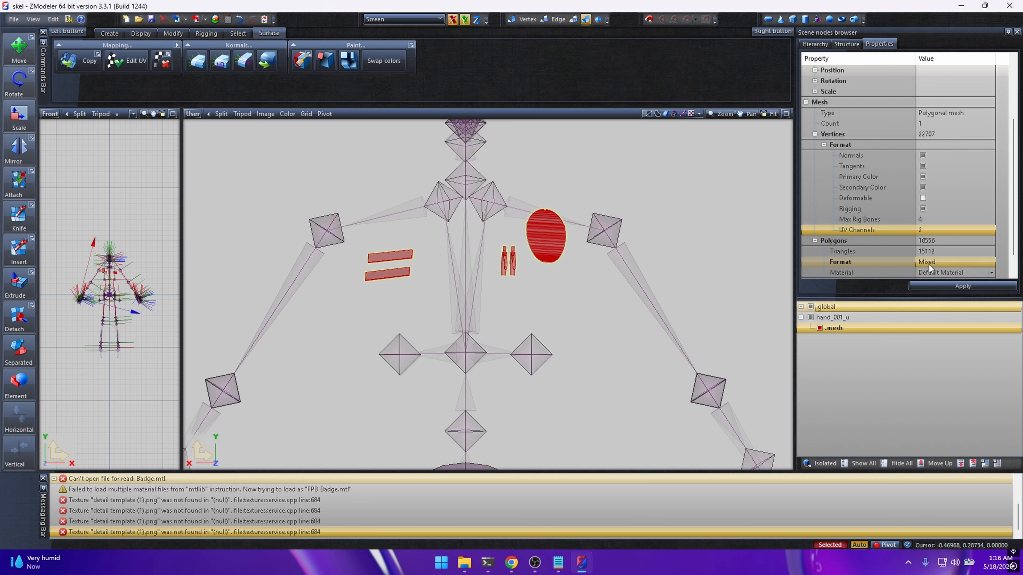
{"action": "left_click", "coordinate": [935, 273]}
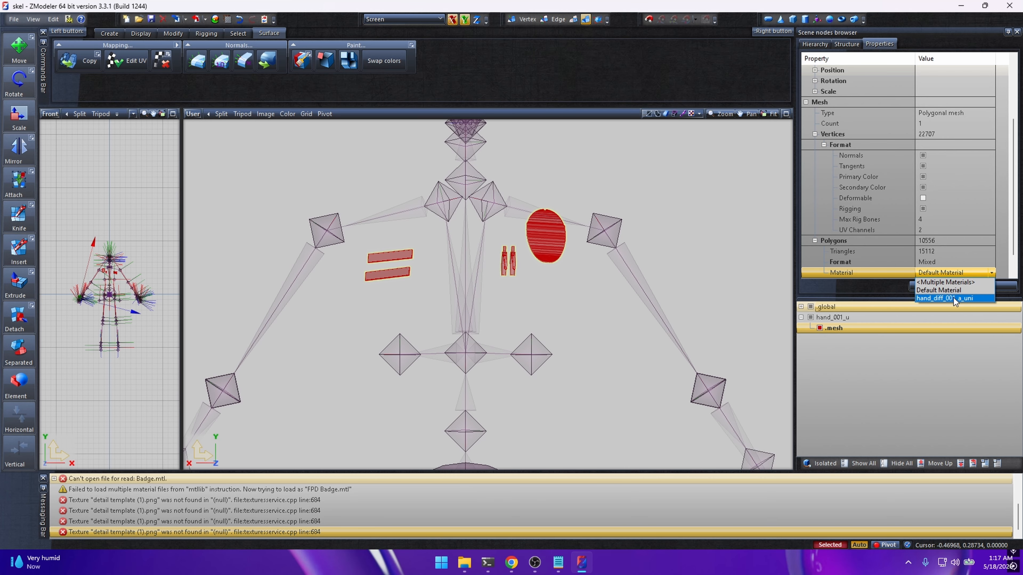
{"action": "left_click", "coordinate": [970, 300]}
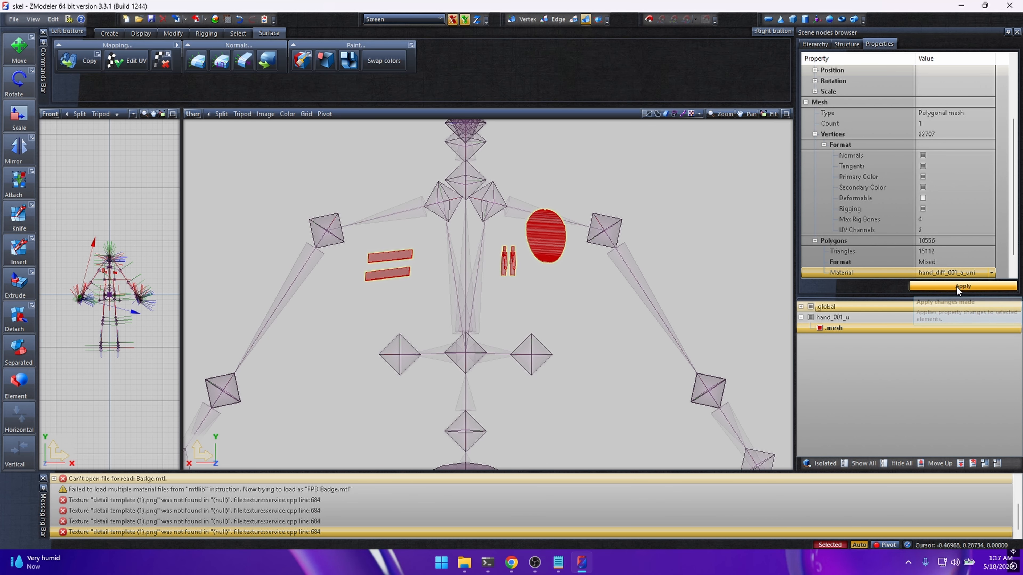
{"action": "left_click", "coordinate": [956, 286]}
{"action": "scroll", "coordinate": [595, 262], "scroll_direction": "up", "scroll_amount": 3}
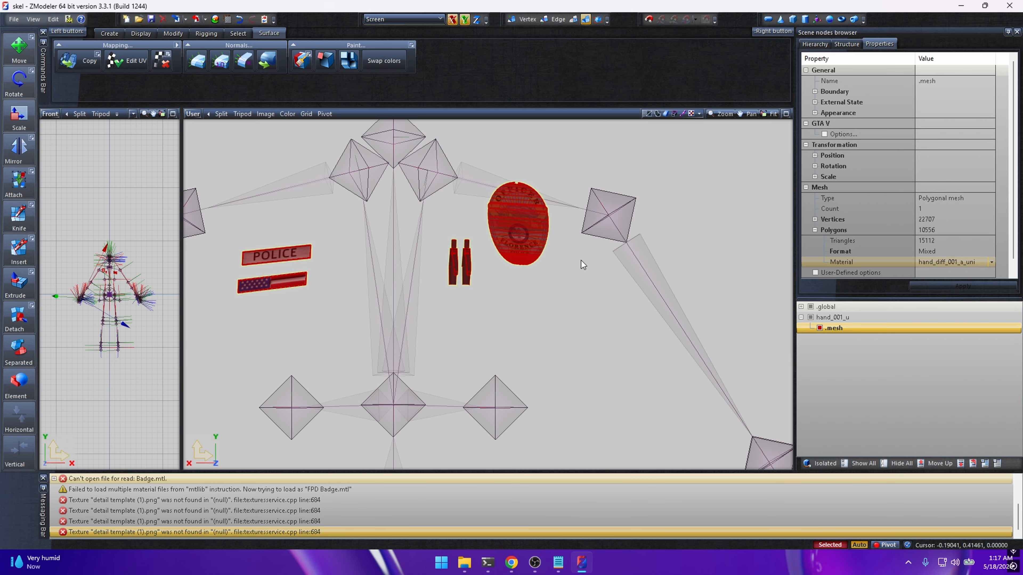
{"action": "left_click", "coordinate": [820, 328]}
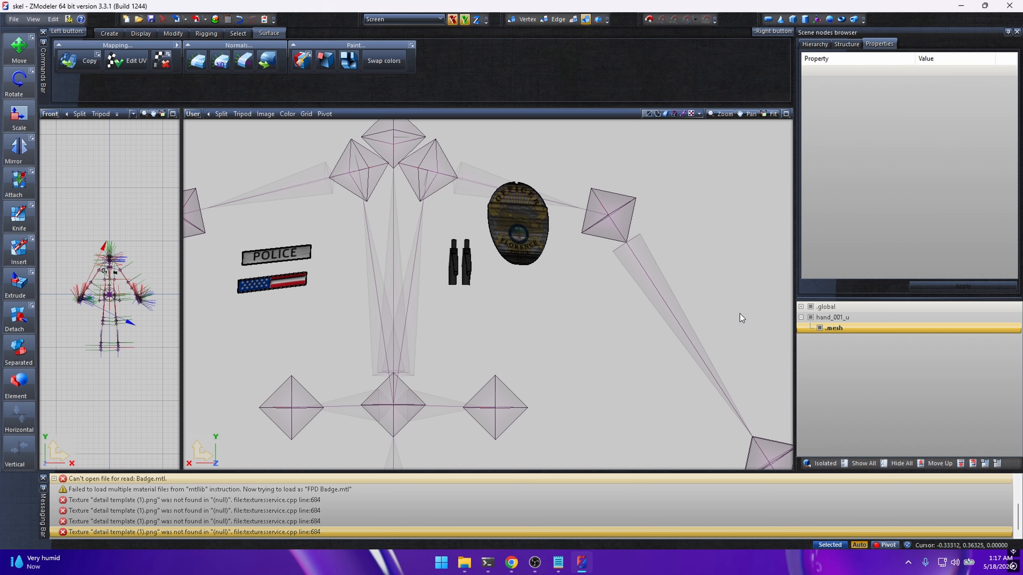
{"action": "middle_click_drag", "start_coordinate": [518, 295], "coordinate": [563, 295]}
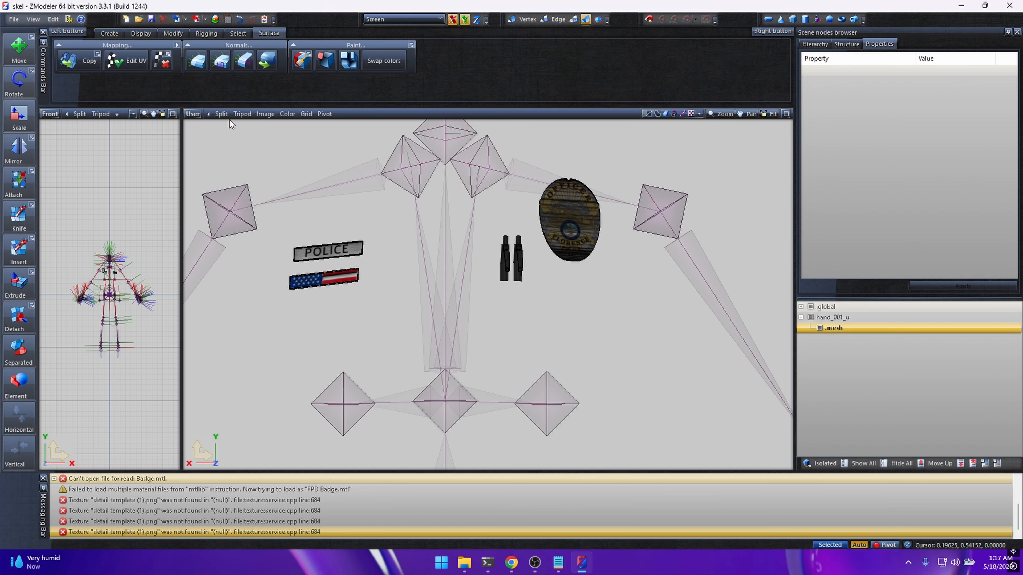
Step: Import Chest.ydd from the Prerigged Badges folder of the Rigging Bundle
{"action": "left_click", "coordinate": [53, 20]}
{"action": "left_click", "coordinate": [19, 48]}
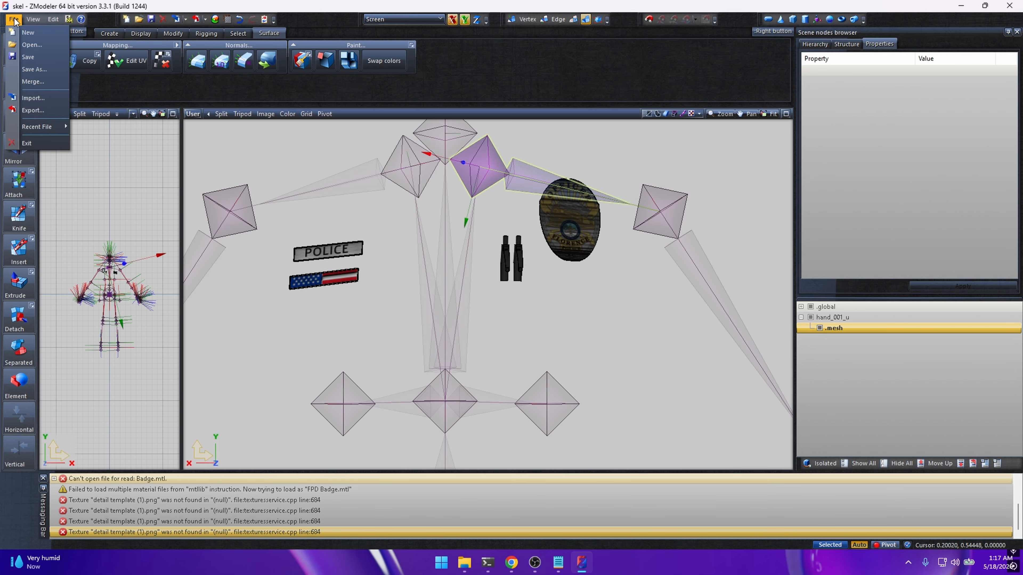
{"action": "left_click", "coordinate": [14, 19]}
{"action": "left_click", "coordinate": [40, 100]}
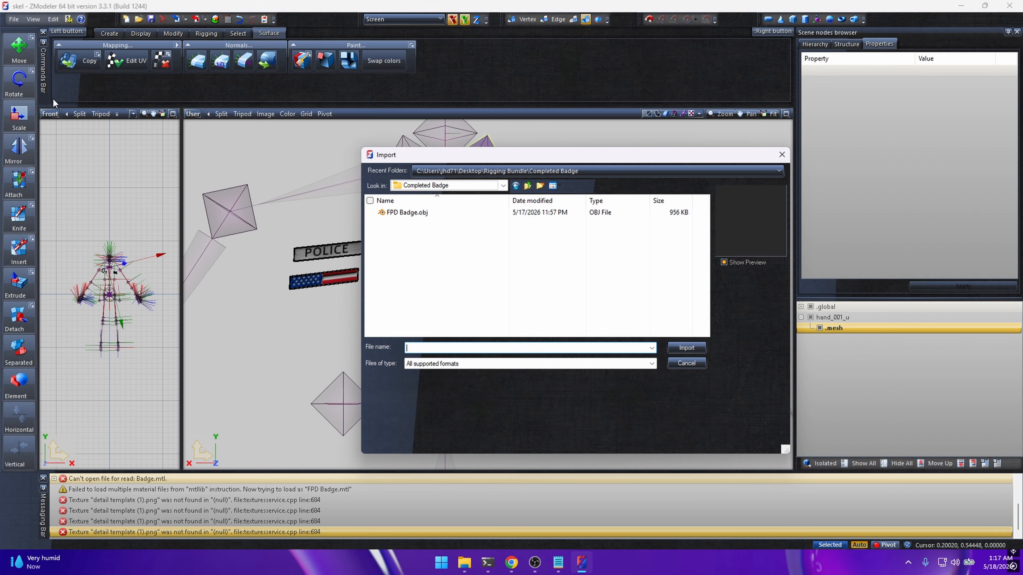
{"action": "left_click", "coordinate": [443, 186]}
{"action": "scroll", "coordinate": [457, 209], "scroll_direction": "up", "scroll_amount": 1}
{"action": "left_click", "coordinate": [447, 205]}
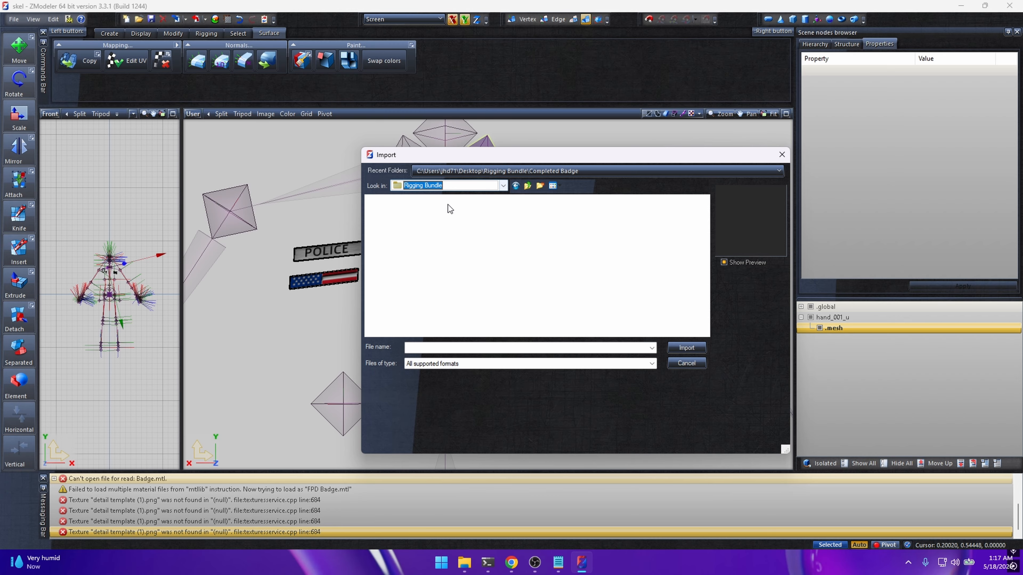
{"action": "double_click", "coordinate": [462, 231]}
{"action": "left_click", "coordinate": [406, 213]}
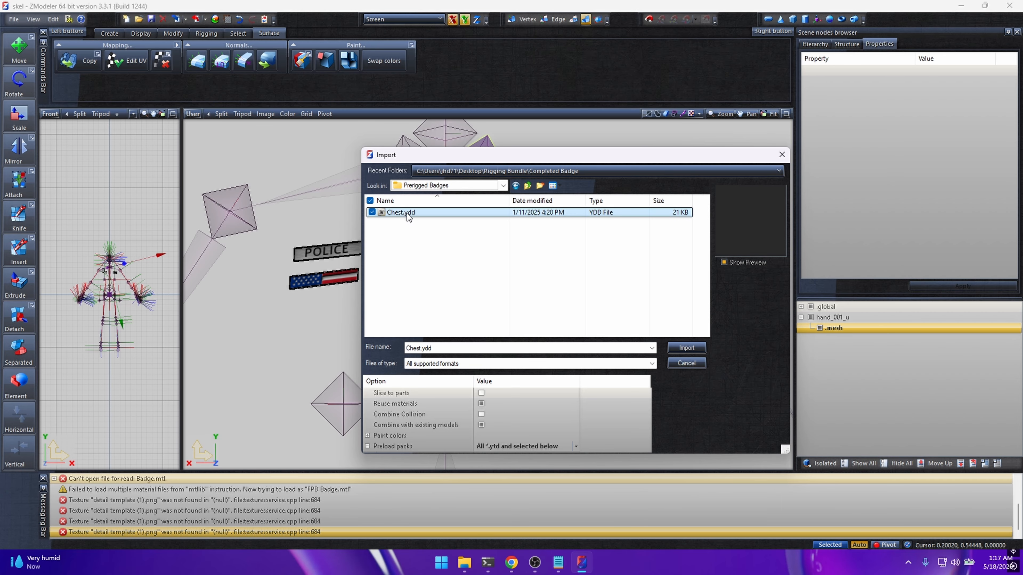
{"action": "left_click", "coordinate": [686, 348]}
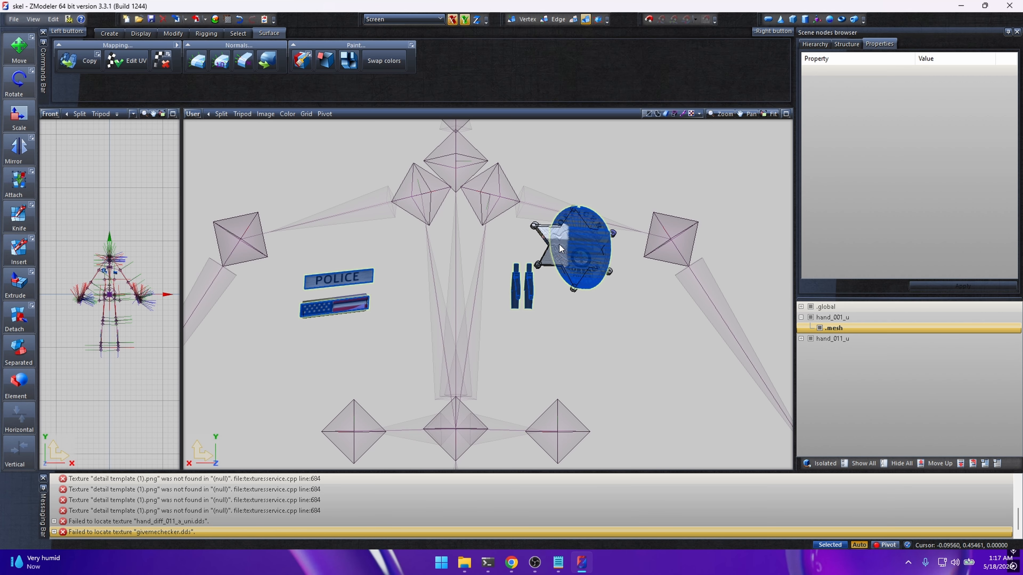
Step: Copy the local axes from the prerigged star badge mesh to the custom badge mesh
{"action": "middle_click_drag", "start_coordinate": [561, 238], "coordinate": [553, 229]}
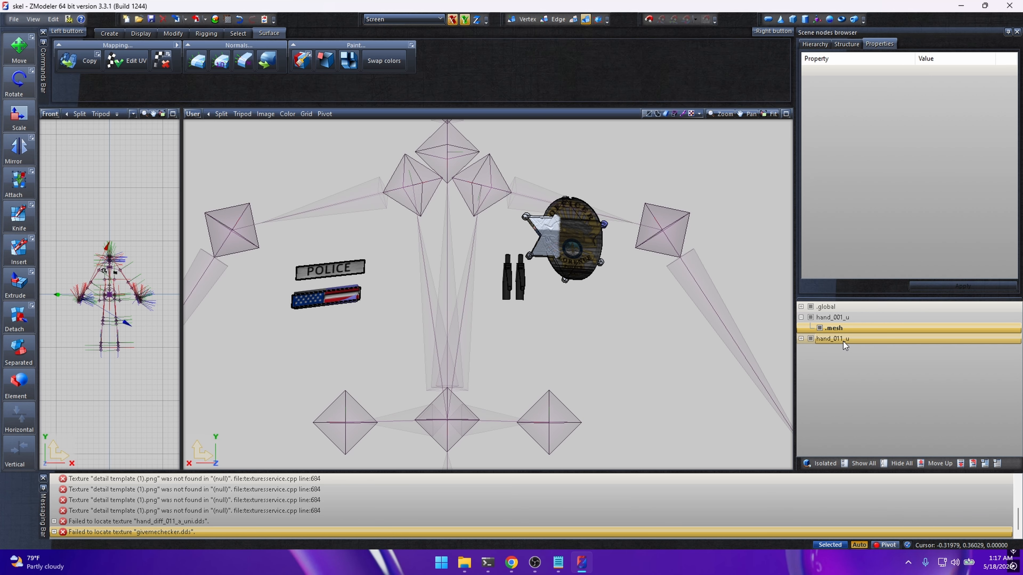
{"action": "left_click", "coordinate": [143, 34]}
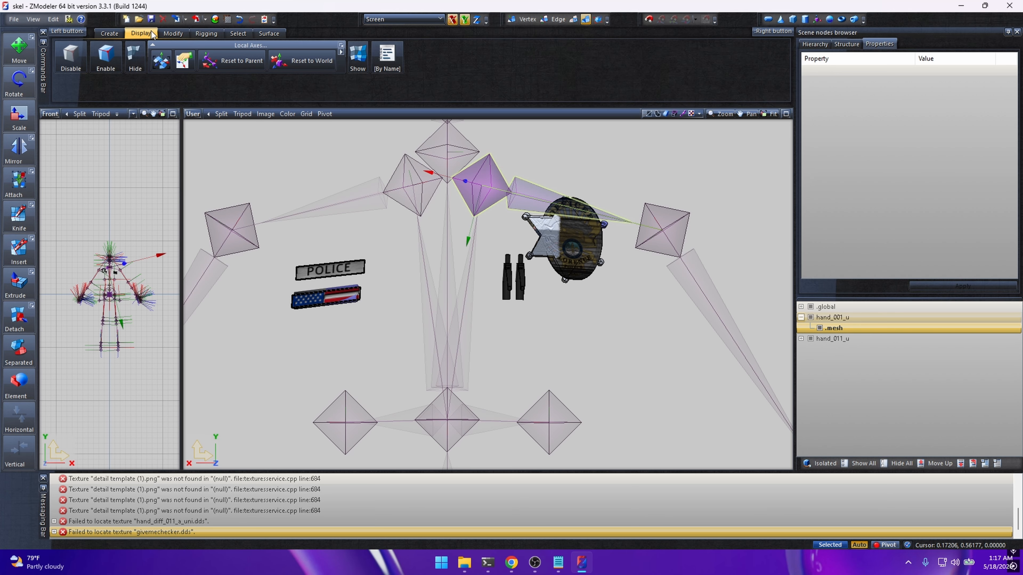
{"action": "left_click", "coordinate": [189, 70]}
{"action": "scroll", "coordinate": [375, 290], "scroll_direction": "up", "scroll_amount": 1}
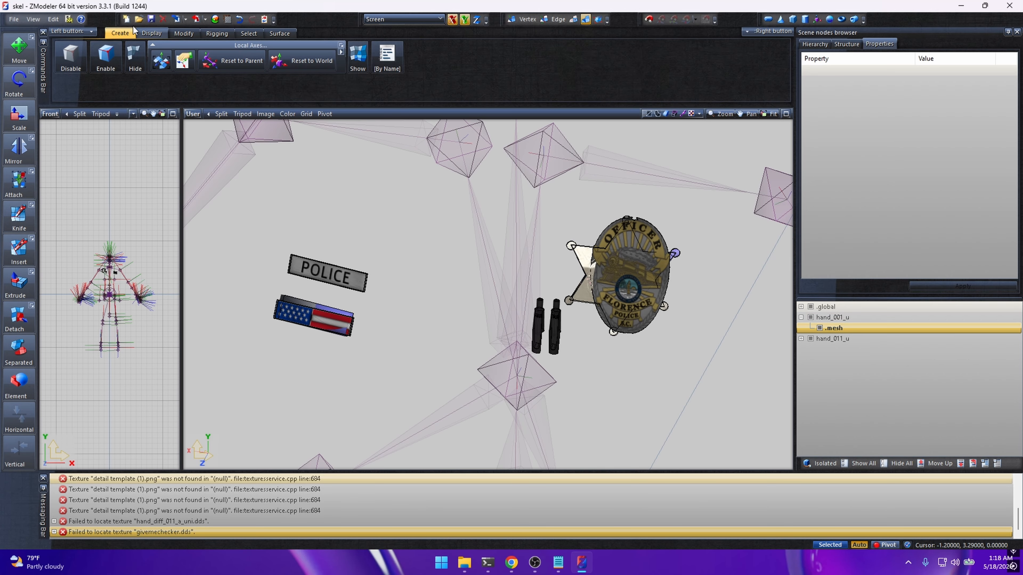
{"action": "left_click", "coordinate": [184, 61]}
{"action": "left_click", "coordinate": [579, 254]}
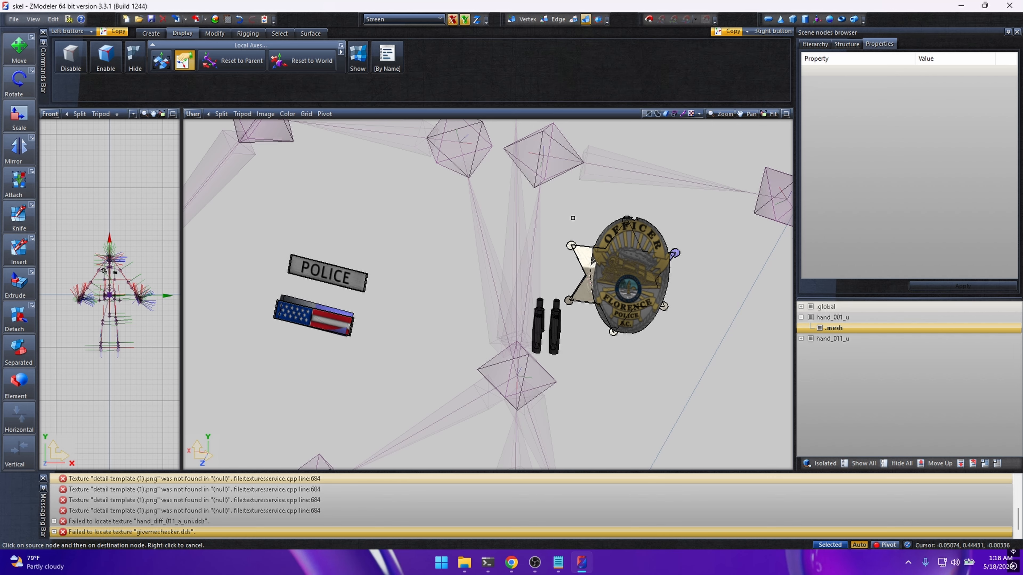
{"action": "middle_click_drag", "start_coordinate": [573, 217], "coordinate": [500, 264]}
{"action": "left_click", "coordinate": [501, 263]}
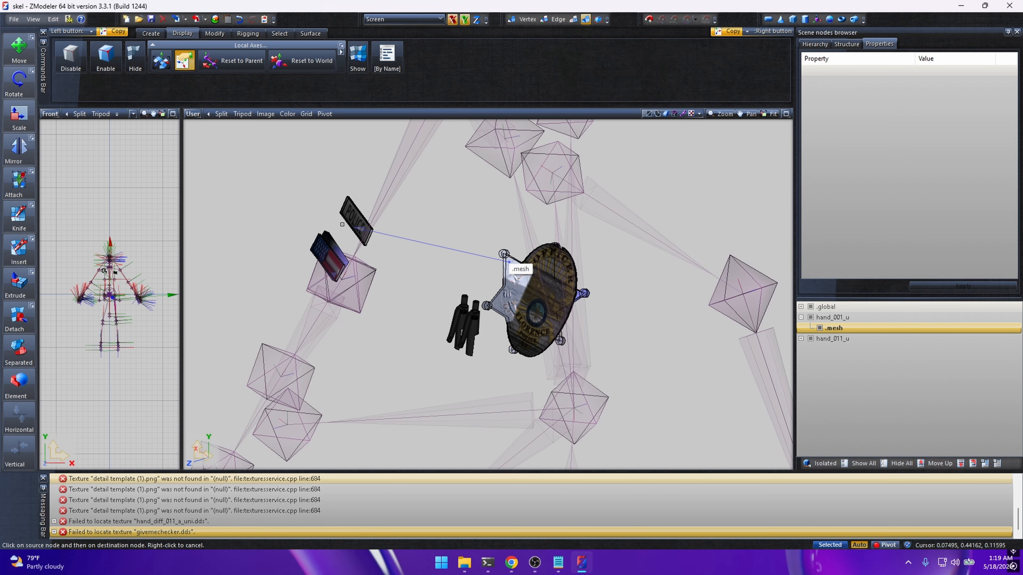
{"action": "middle_click_drag", "start_coordinate": [359, 225], "coordinate": [401, 239]}
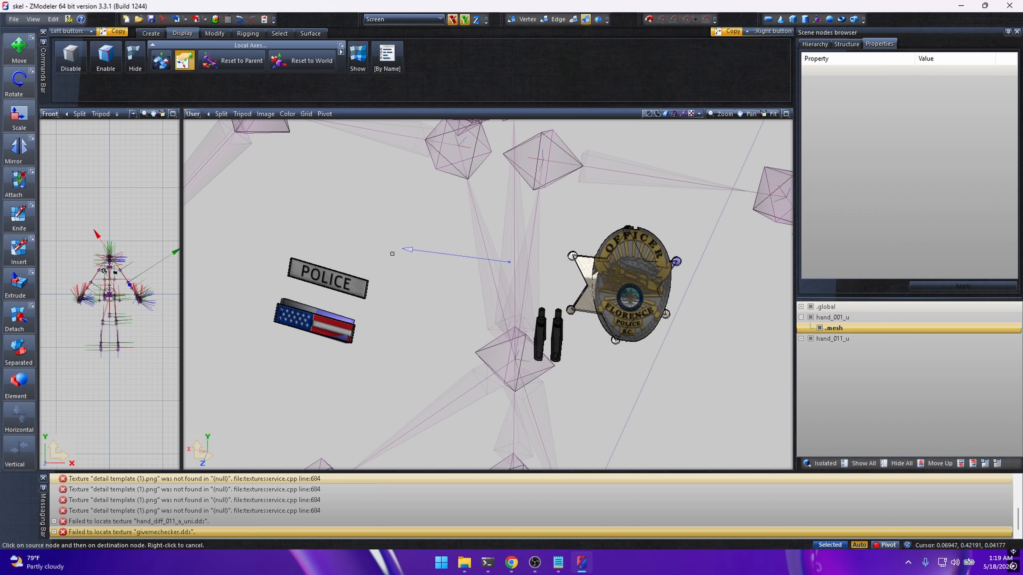
{"action": "left_click", "coordinate": [355, 284]}
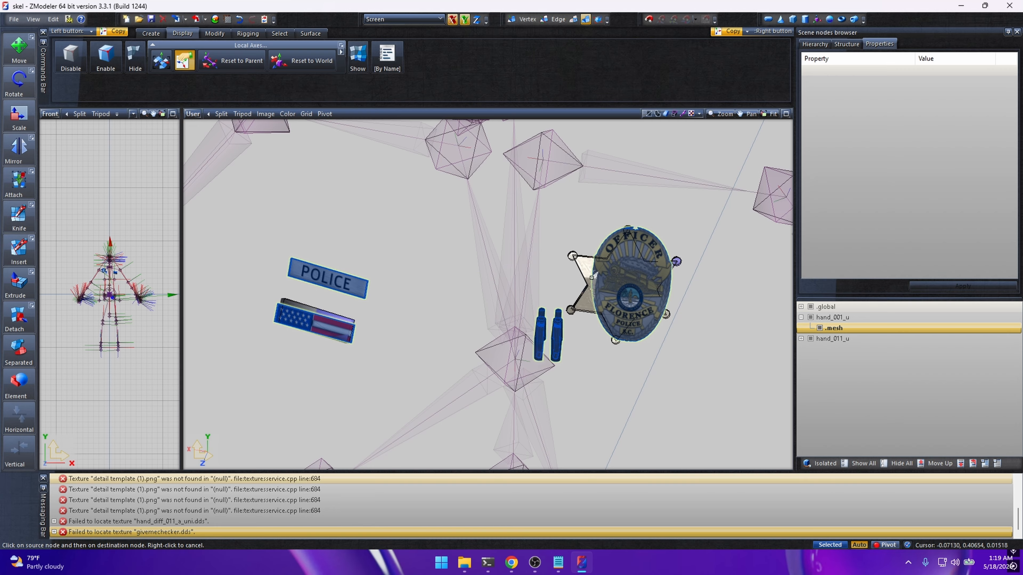
{"action": "left_click", "coordinate": [585, 262]}
{"action": "left_click", "coordinate": [345, 283]}
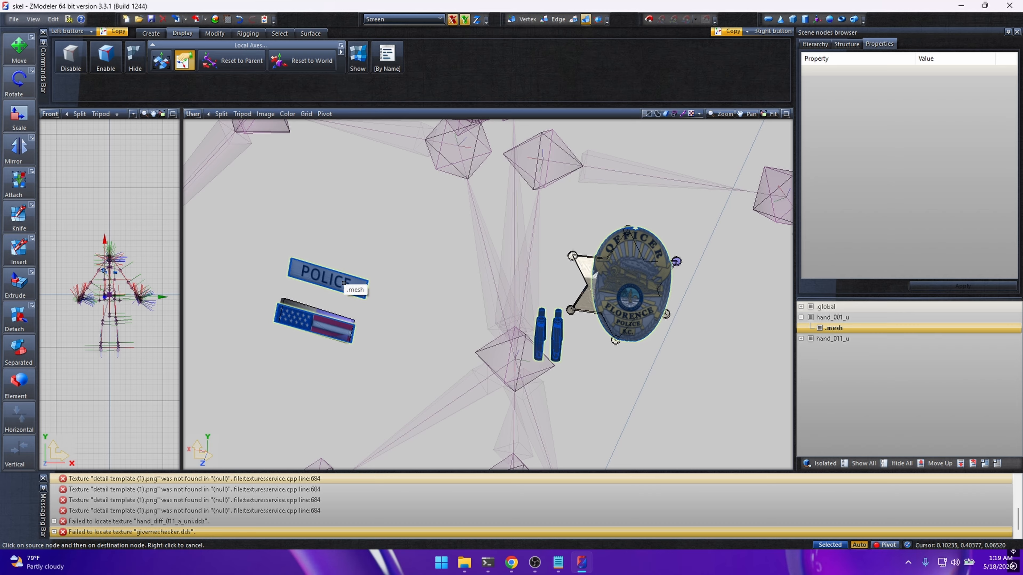
{"action": "right_click", "coordinate": [188, 64]}
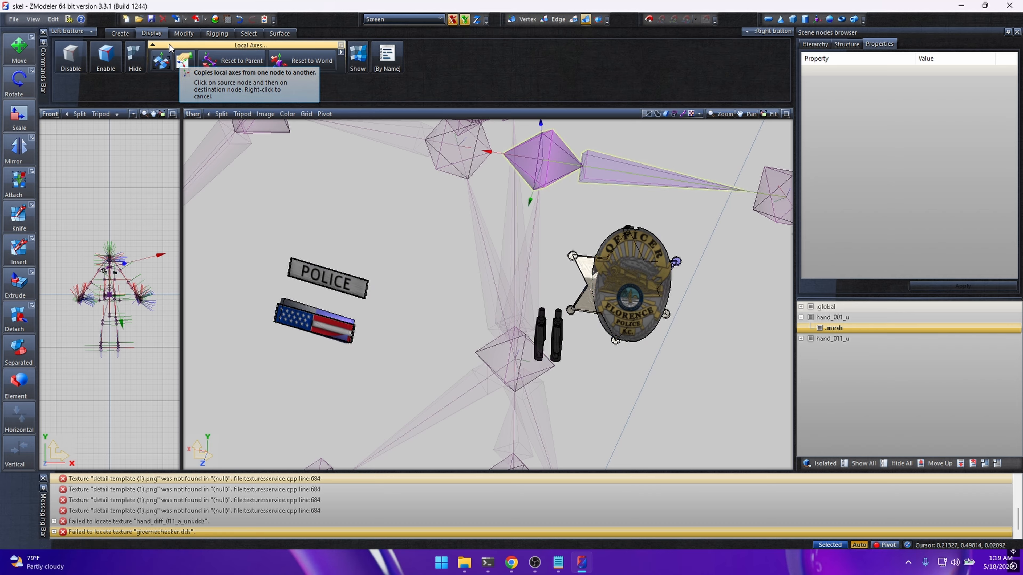
Step: Try to copy vertex weights from the prerigged star badge mesh to the custom badge mesh with Copy Weight
{"action": "left_click", "coordinate": [216, 34]}
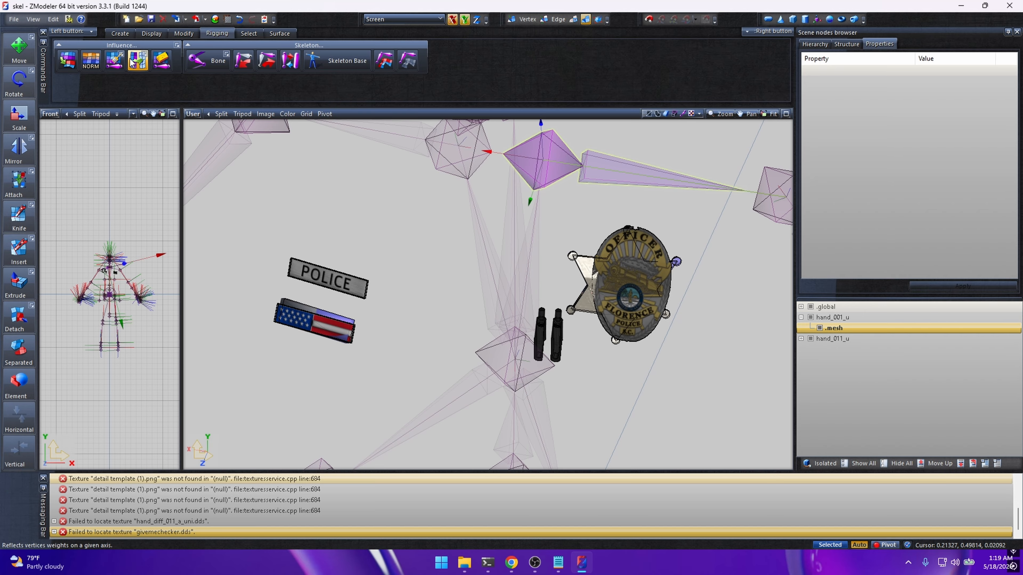
{"action": "left_click", "coordinate": [68, 61]}
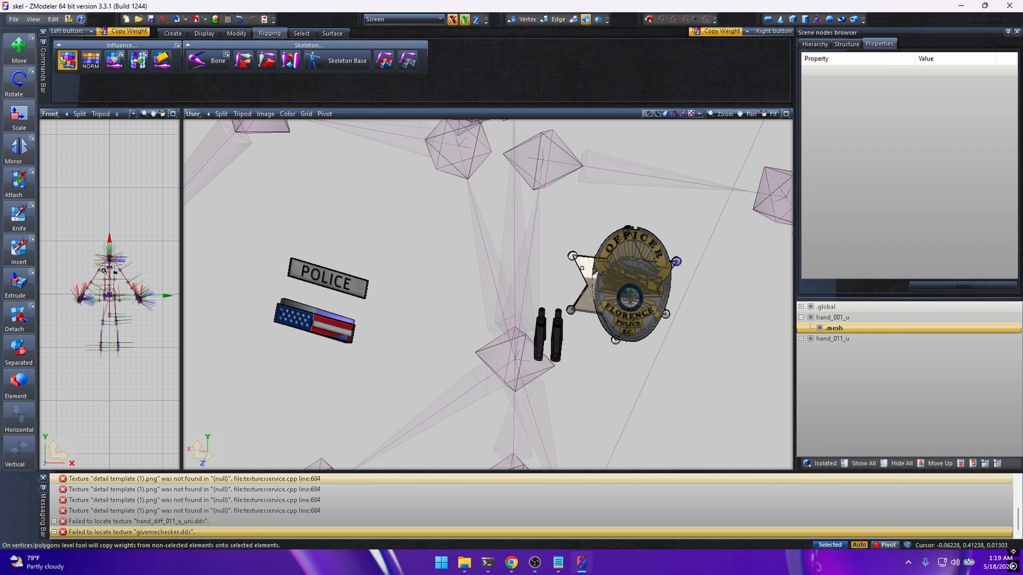
{"action": "left_click", "coordinate": [445, 256]}
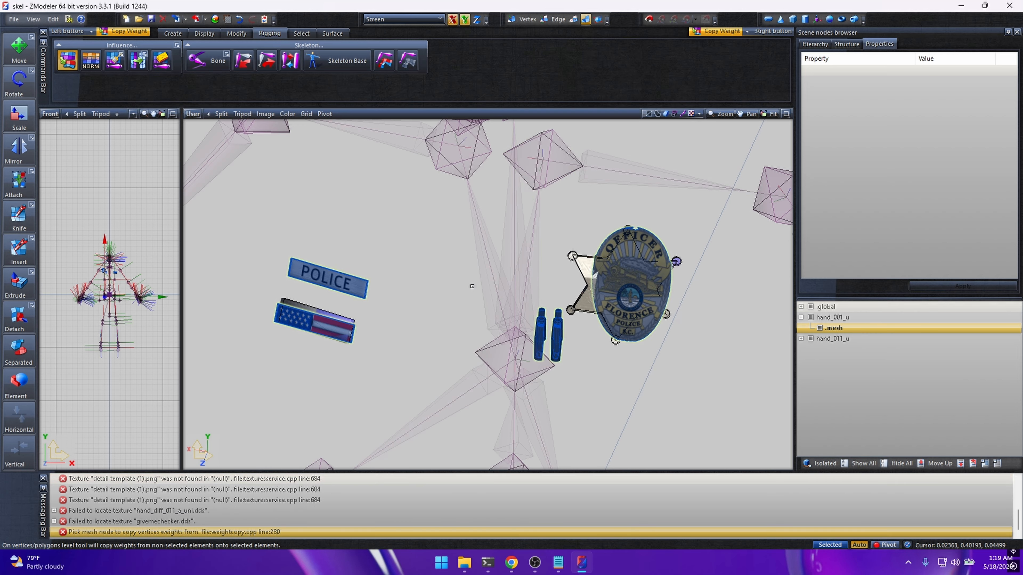
{"action": "left_click", "coordinate": [585, 267]}
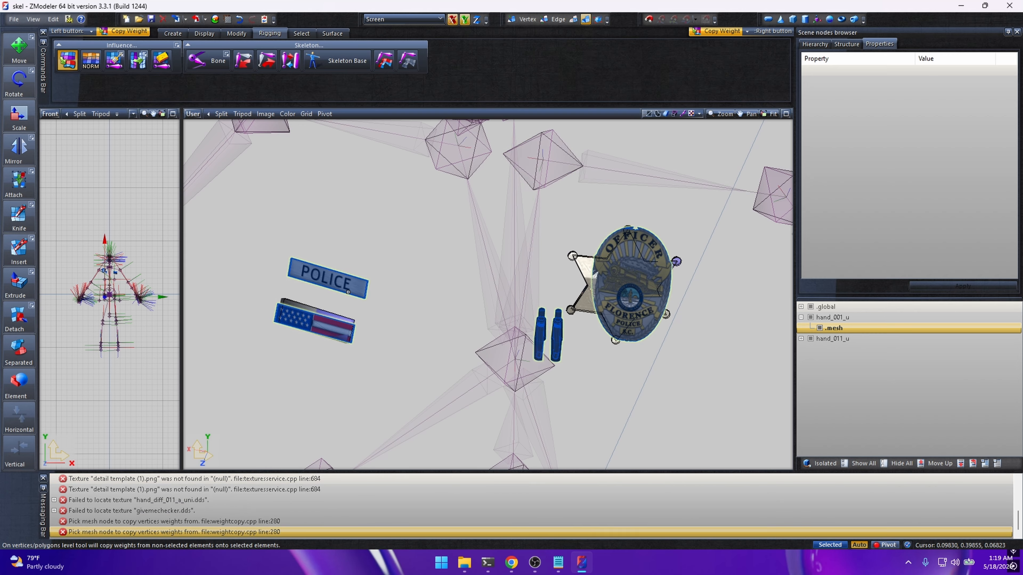
{"action": "left_click", "coordinate": [304, 305]}
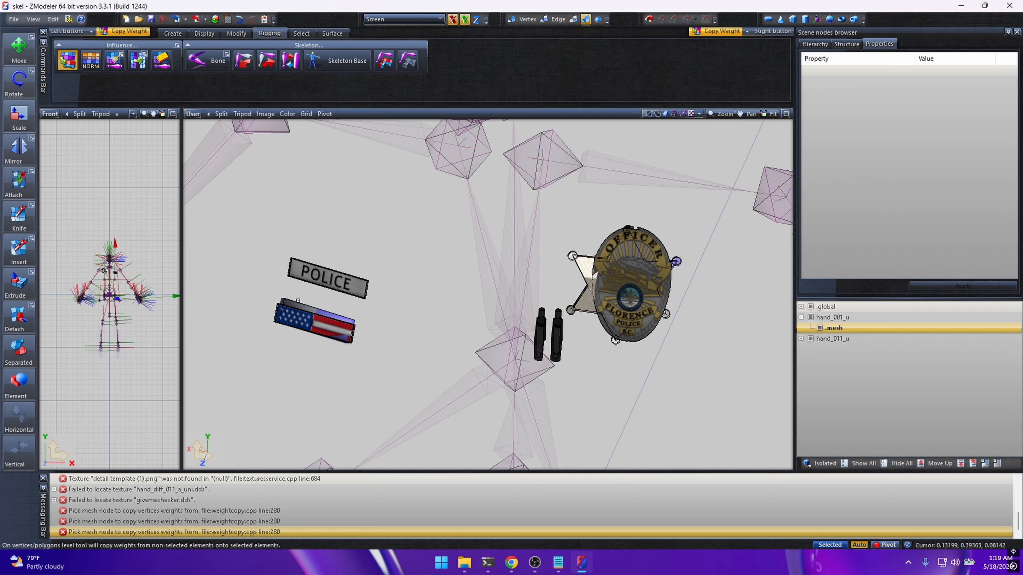
{"action": "left_click", "coordinate": [292, 303]}
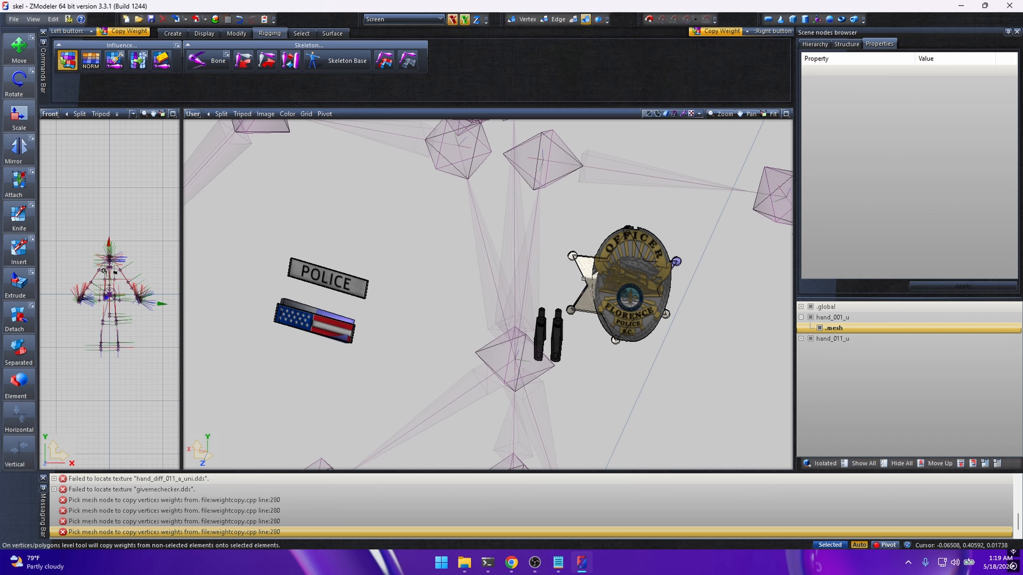
{"action": "left_click", "coordinate": [586, 267]}
{"action": "left_click", "coordinate": [350, 286]}
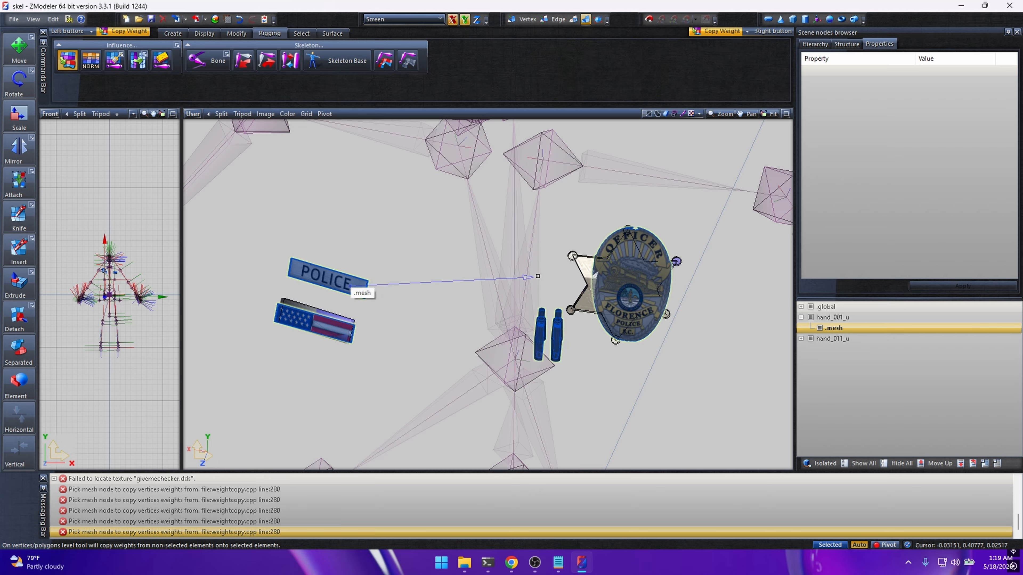
{"action": "left_click", "coordinate": [571, 269]}
{"action": "left_click", "coordinate": [553, 267]}
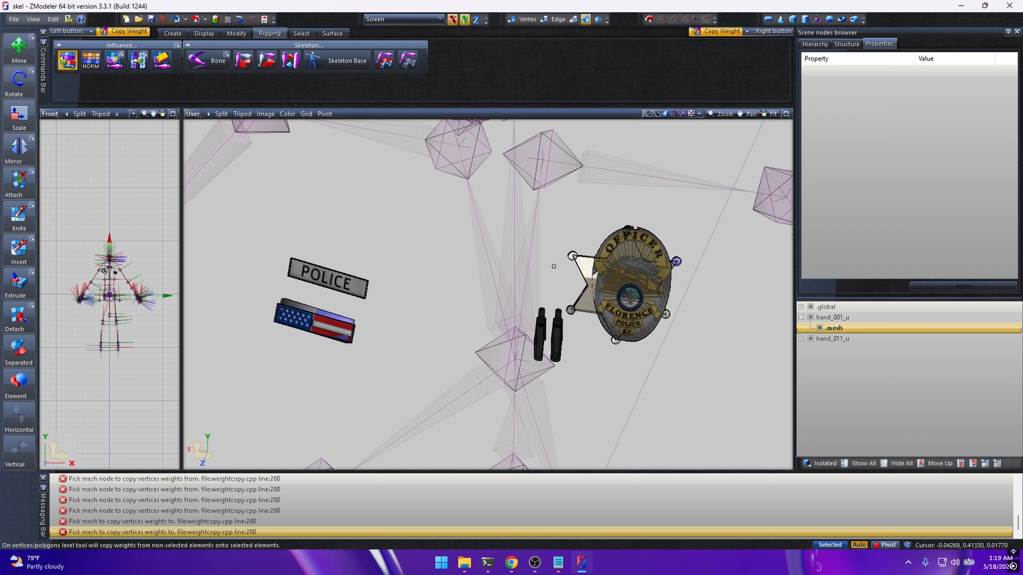
{"action": "left_click", "coordinate": [582, 262]}
{"action": "left_click", "coordinate": [345, 293]}
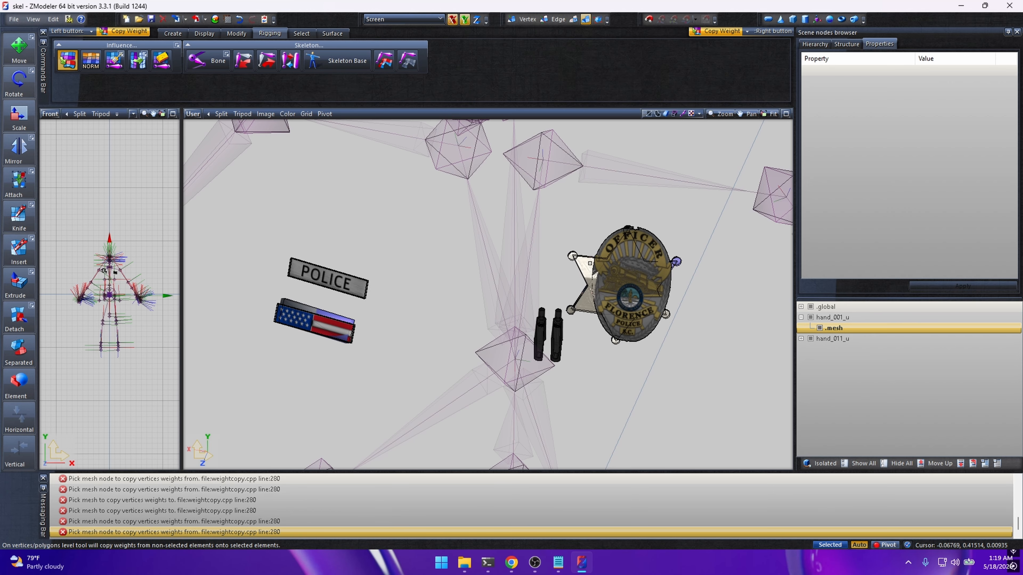
{"action": "left_click", "coordinate": [589, 263]}
{"action": "middle_click_drag", "start_coordinate": [590, 263], "coordinate": [560, 221]}
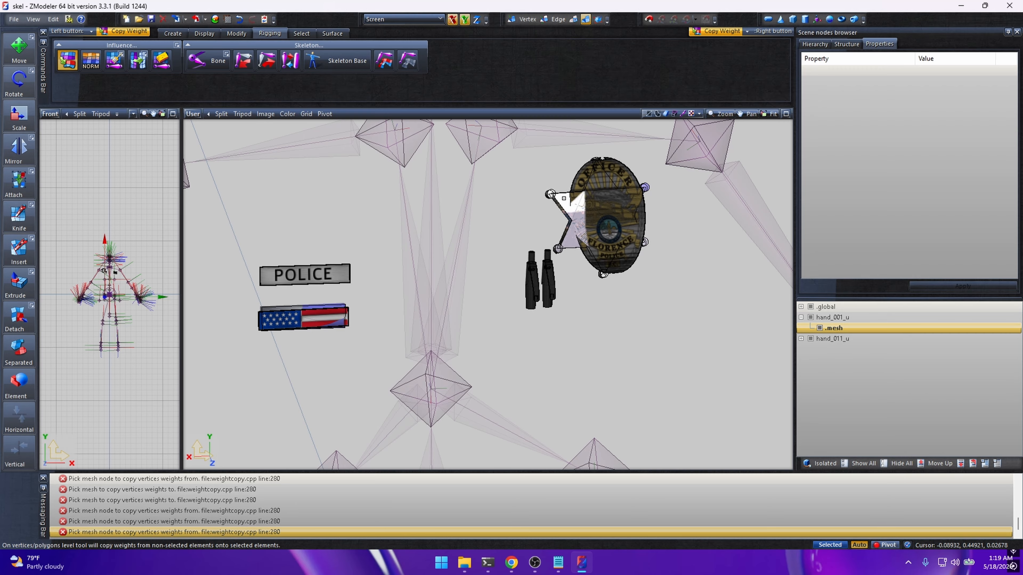
Step: Copy the vertex weights from the prerigged chest badge mesh to the custom badge mesh, using the bar behind the flag as source
{"action": "left_click", "coordinate": [564, 198]}
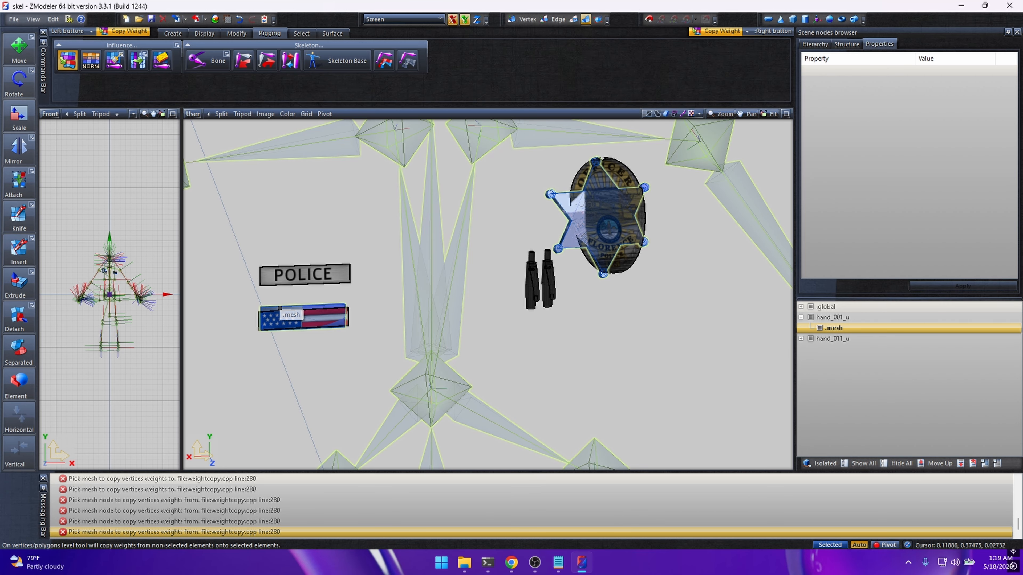
{"action": "left_click_drag", "start_coordinate": [280, 308], "coordinate": [290, 277]}
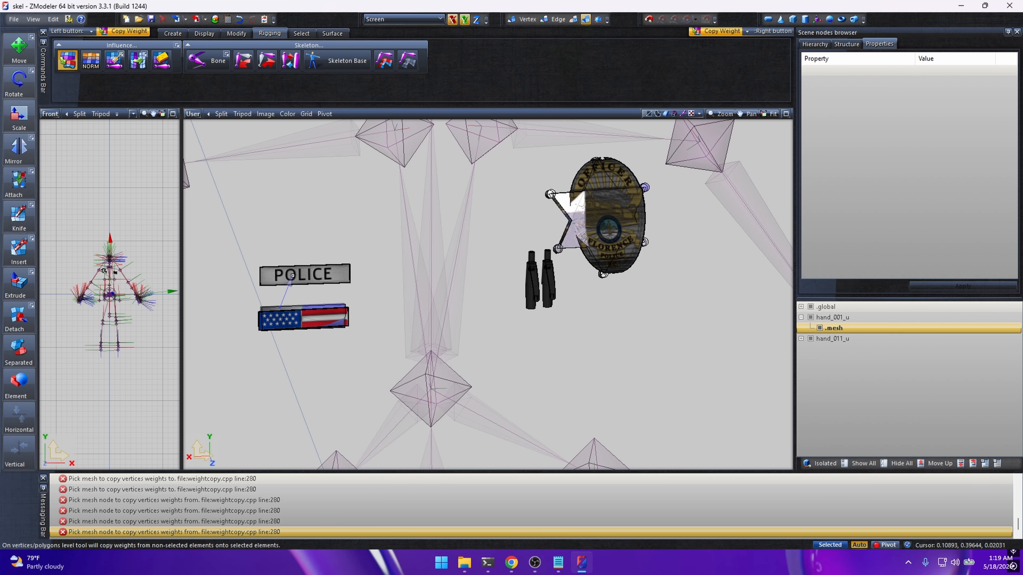
{"action": "left_click_drag", "start_coordinate": [282, 315], "coordinate": [273, 277]}
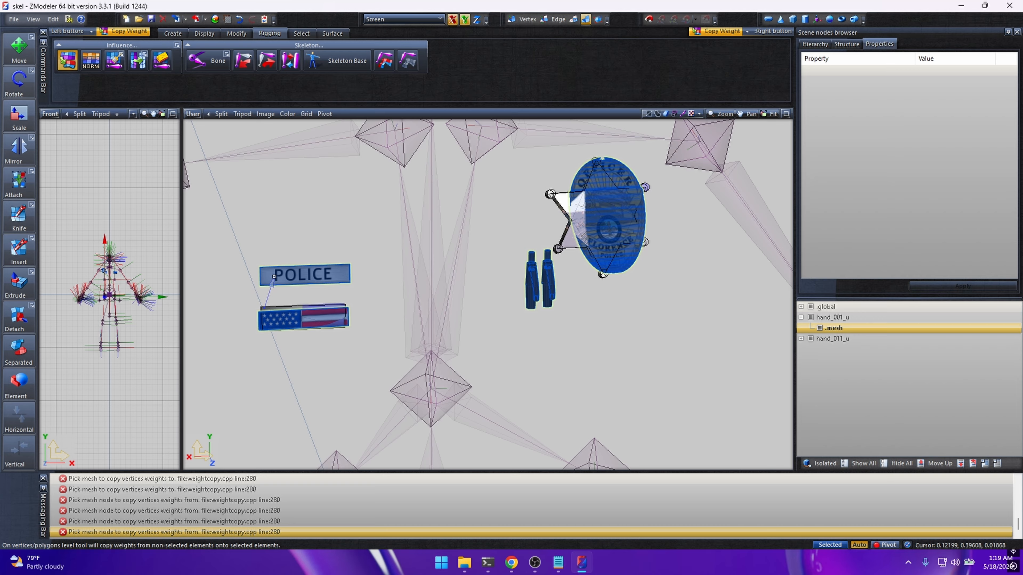
{"action": "left_click_drag", "start_coordinate": [274, 277], "coordinate": [274, 276]}
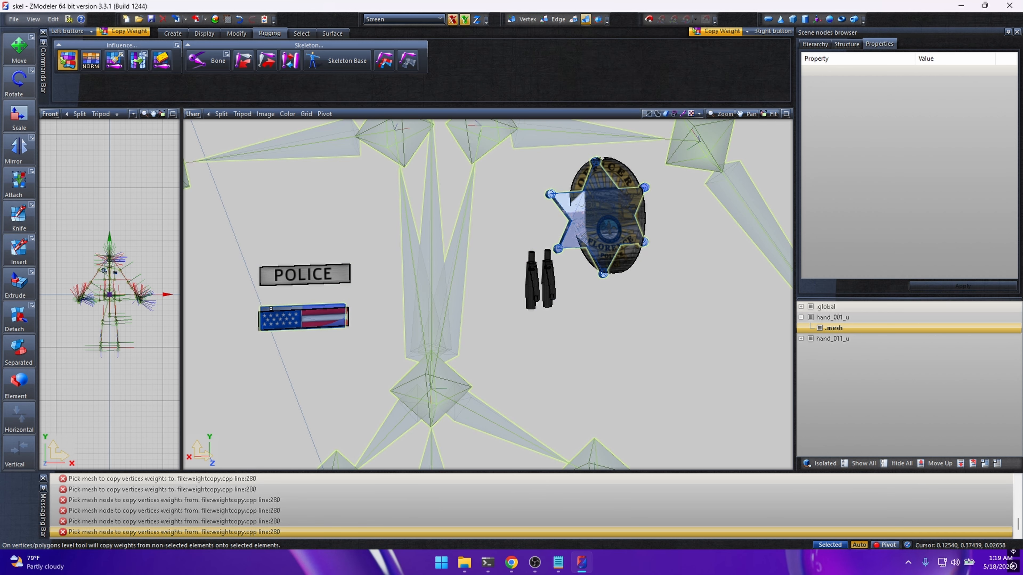
{"action": "left_click_drag", "start_coordinate": [269, 308], "coordinate": [287, 273]}
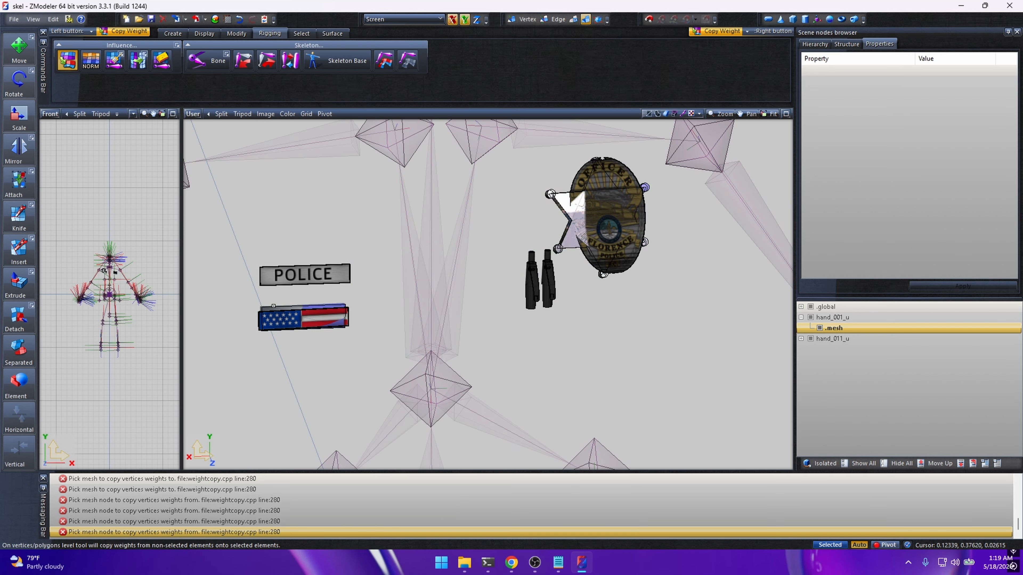
{"action": "left_click", "coordinate": [65, 61]}
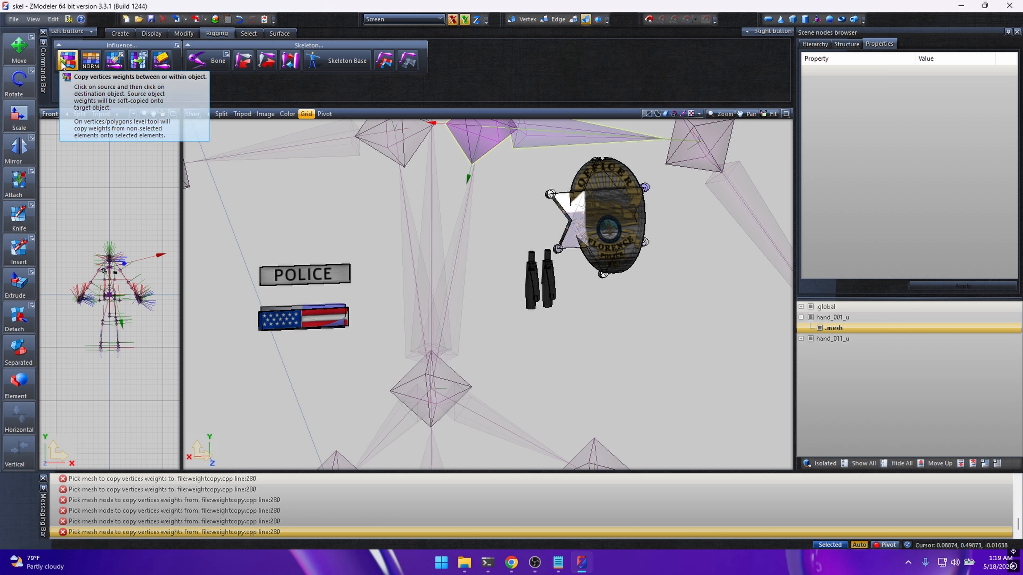
Step: Start Skin Bind and mark the whole skeleton as the binding target with the Mark tool
{"action": "left_click", "coordinate": [385, 62]}
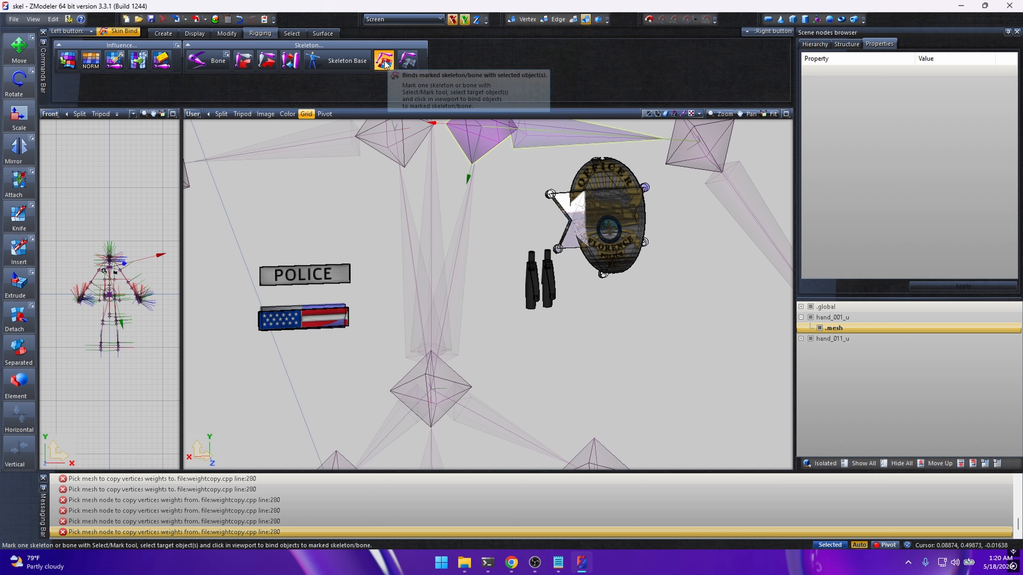
{"action": "left_click", "coordinate": [227, 34]}
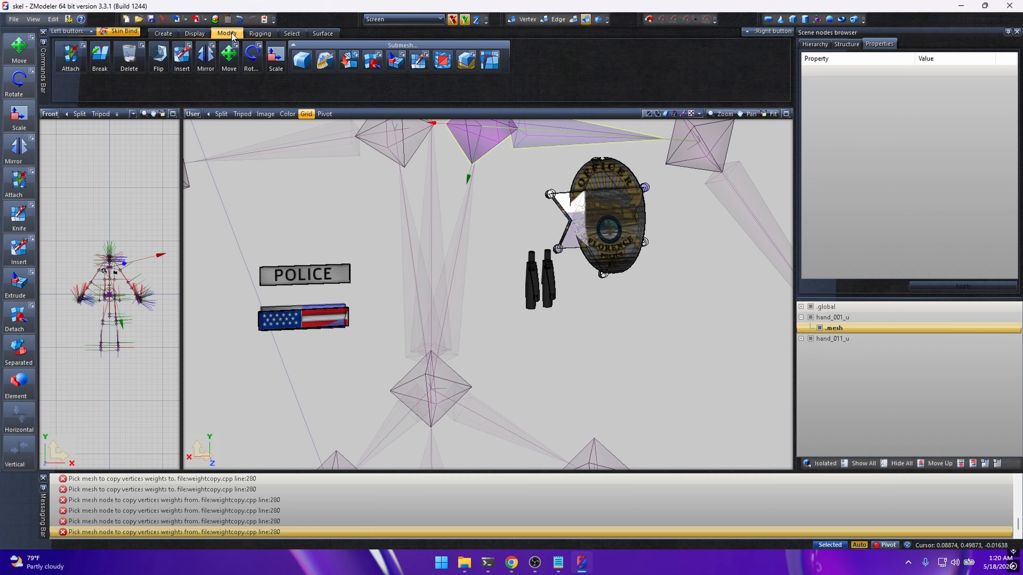
{"action": "left_click", "coordinate": [250, 34]}
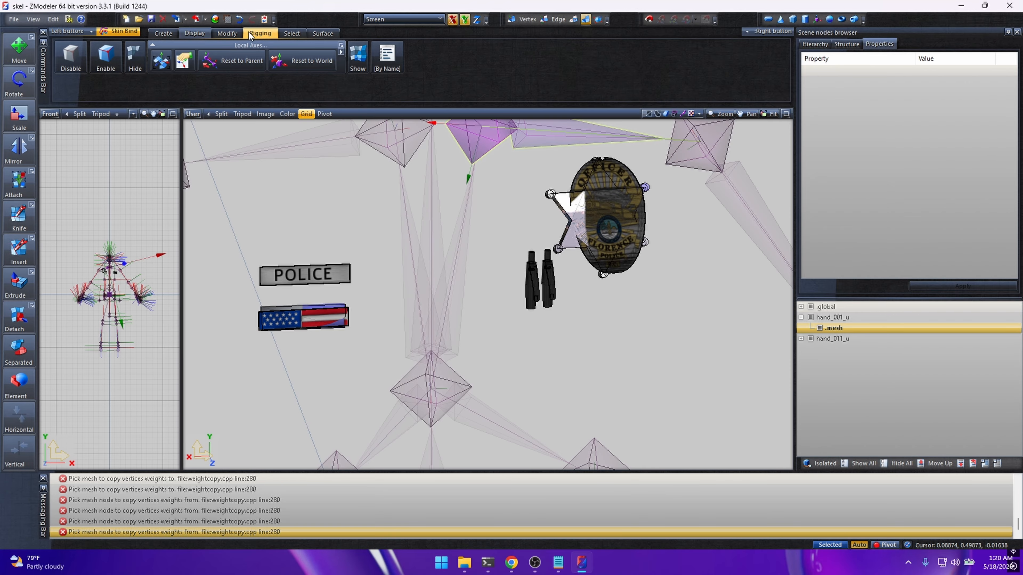
{"action": "left_click", "coordinate": [292, 33]}
{"action": "right_click", "coordinate": [170, 56]}
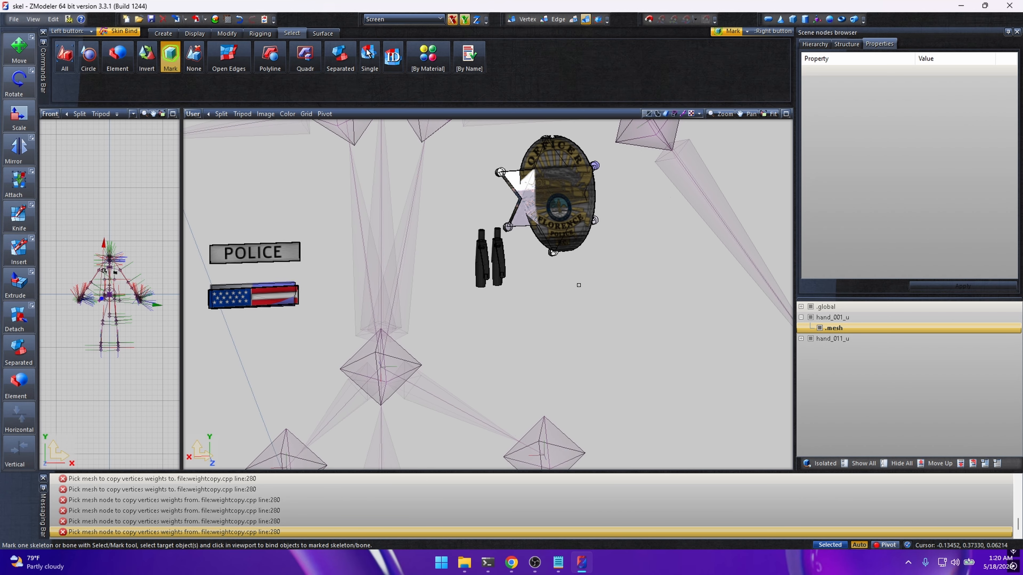
{"action": "scroll", "coordinate": [578, 285], "scroll_direction": "down", "scroll_amount": 5}
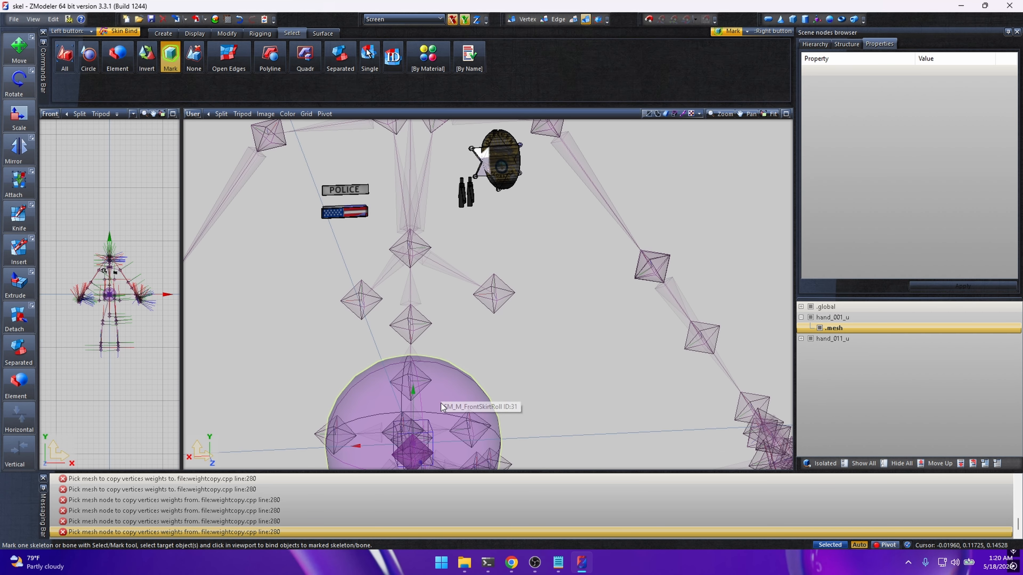
{"action": "middle_click_drag", "start_coordinate": [449, 395], "coordinate": [433, 371]}
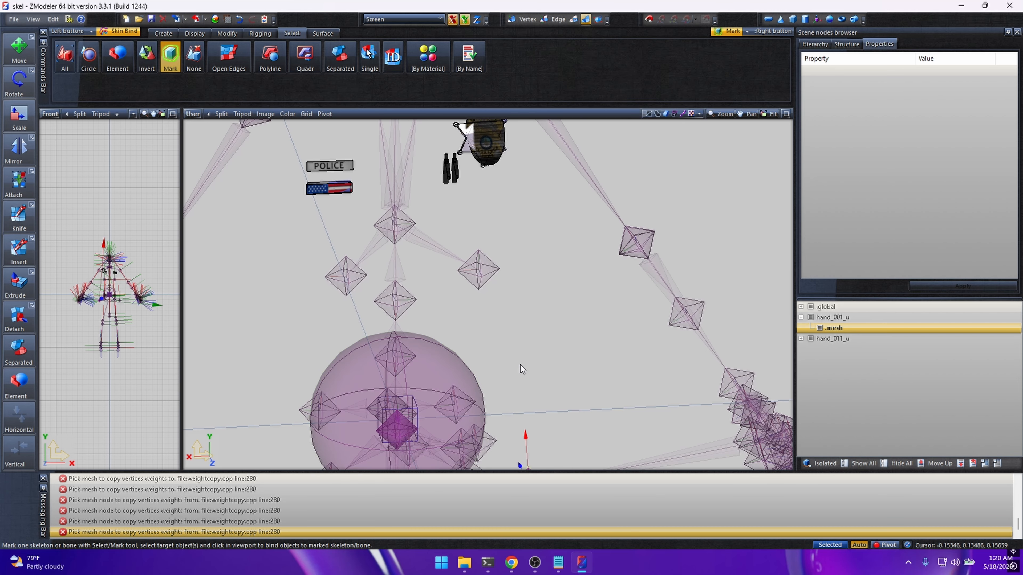
{"action": "middle_click_drag", "start_coordinate": [520, 368], "coordinate": [513, 356], "text": "alt"}
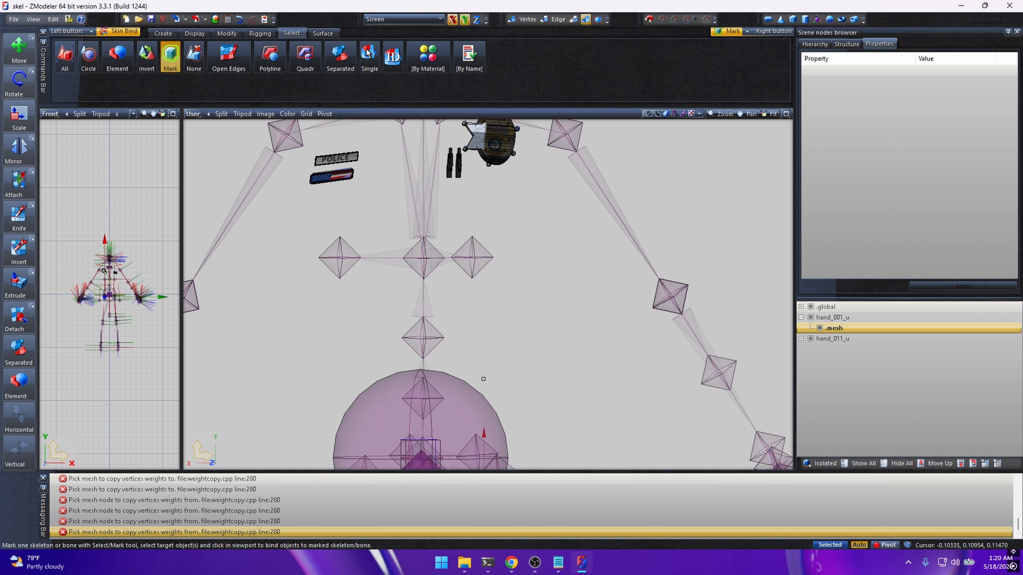
{"action": "scroll", "coordinate": [506, 394], "scroll_direction": "up", "scroll_amount": 4}
{"action": "scroll", "coordinate": [504, 398], "scroll_direction": "down", "scroll_amount": 5}
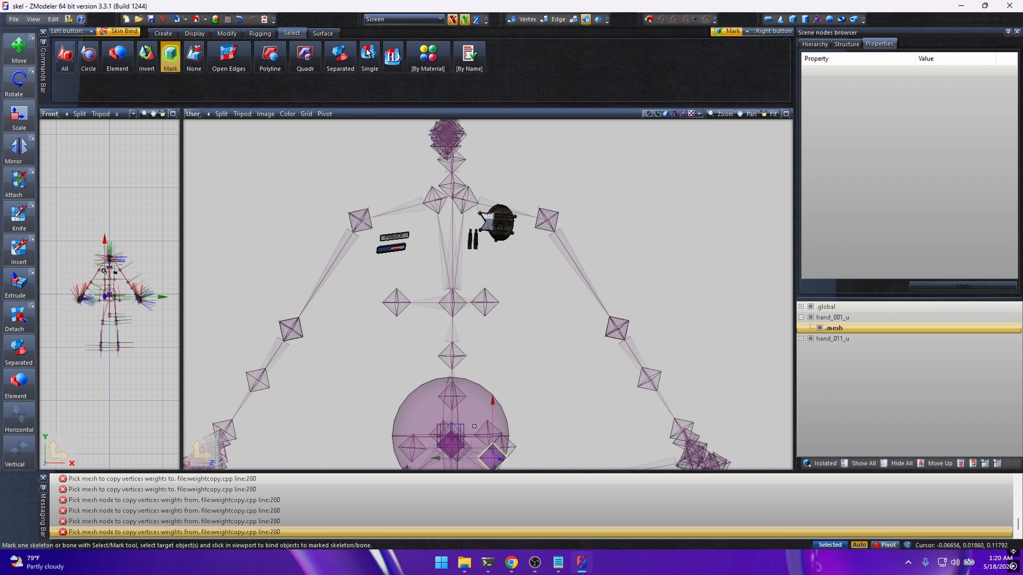
{"action": "left_click", "coordinate": [482, 409]}
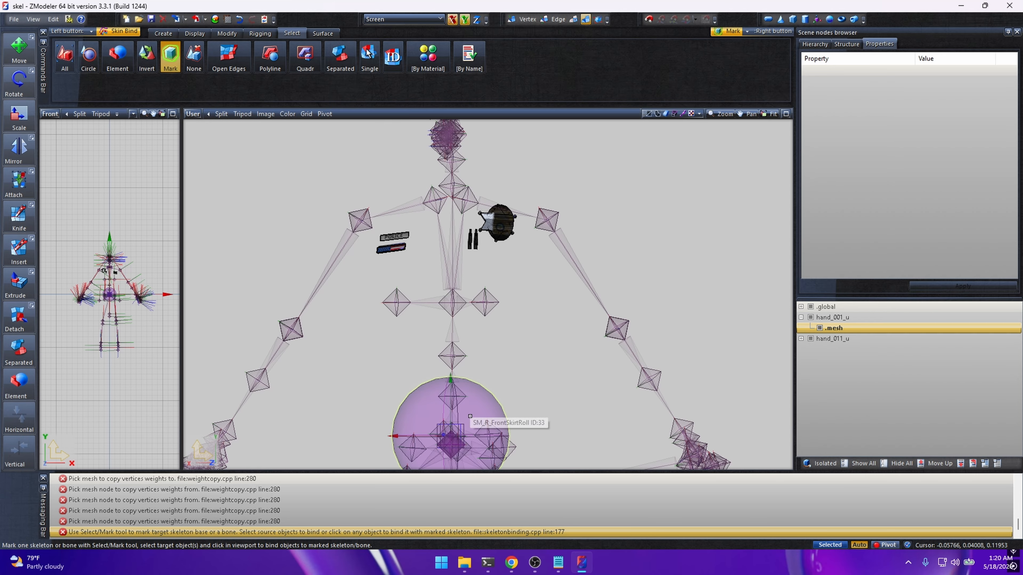
{"action": "right_click", "coordinate": [480, 398]}
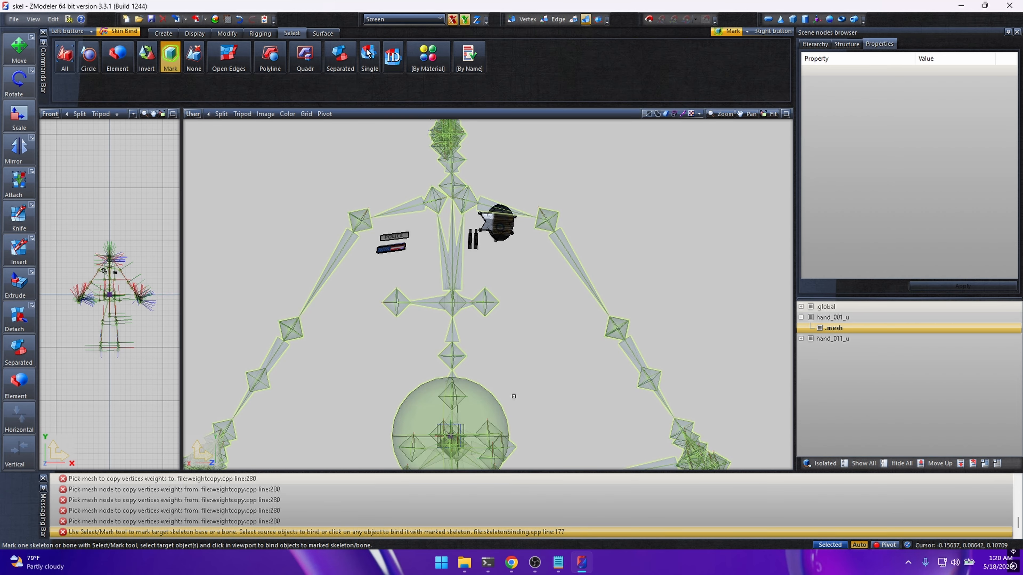
Step: Bind the custom badge mesh to the marked skeleton and leave Skin Bind
{"action": "left_click", "coordinate": [485, 403]}
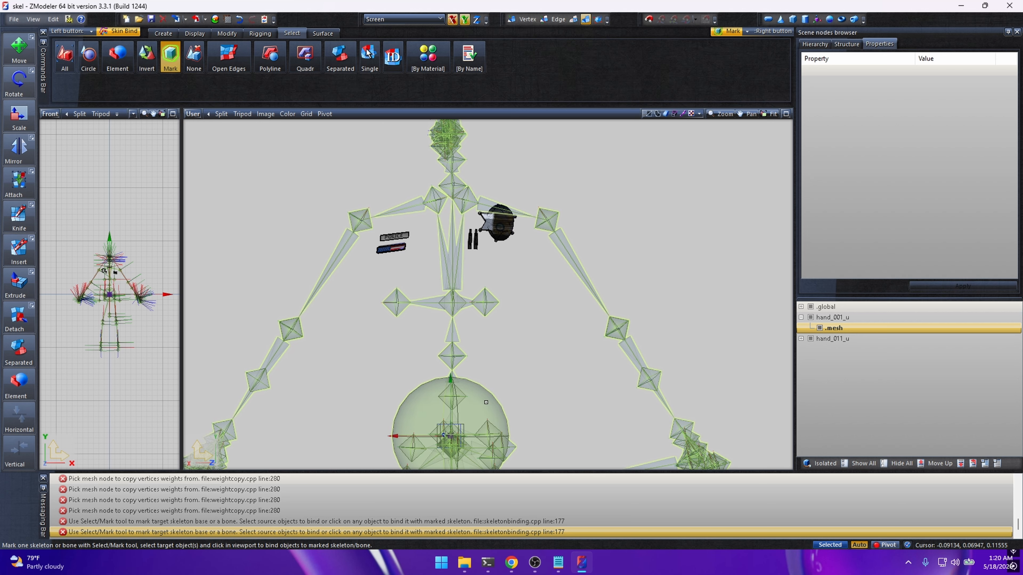
{"action": "middle_click_drag", "start_coordinate": [527, 368], "coordinate": [492, 345]}
{"action": "left_click", "coordinate": [565, 276]}
{"action": "scroll", "coordinate": [539, 285], "scroll_direction": "down", "scroll_amount": 4}
{"action": "right_click", "coordinate": [485, 345]}
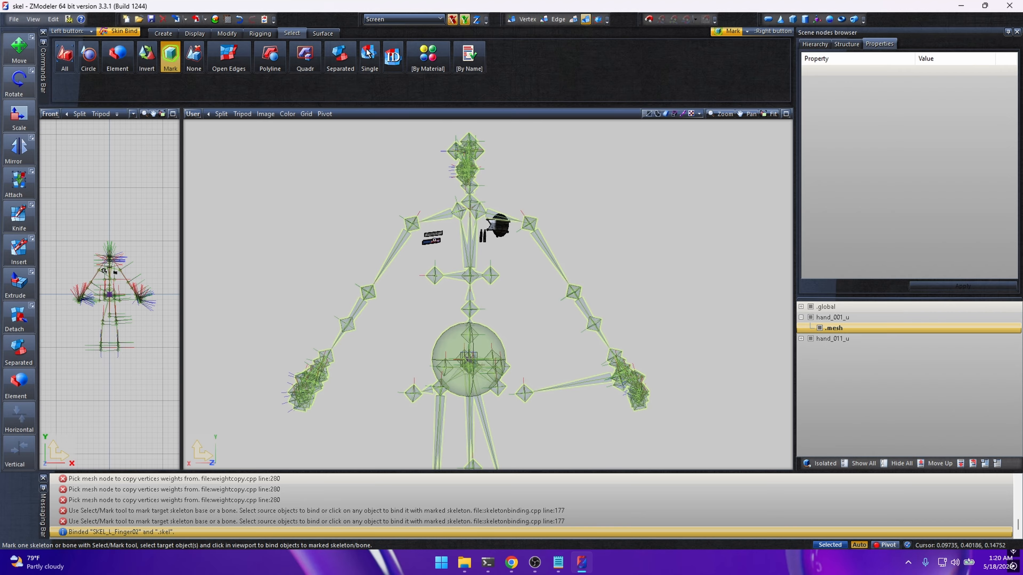
{"action": "left_click", "coordinate": [437, 233]}
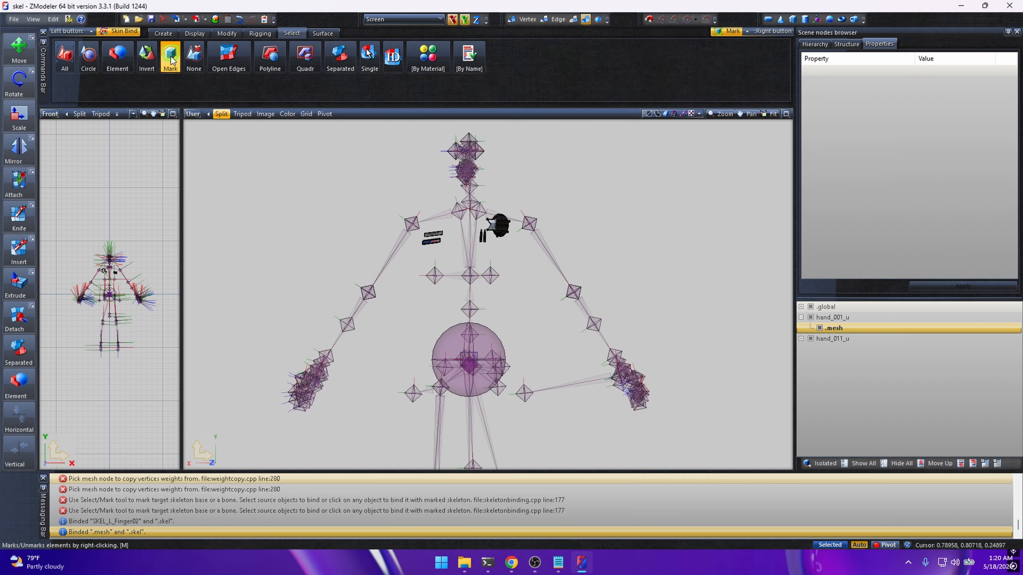
{"action": "left_click", "coordinate": [259, 33]}
{"action": "left_click", "coordinate": [383, 63]}
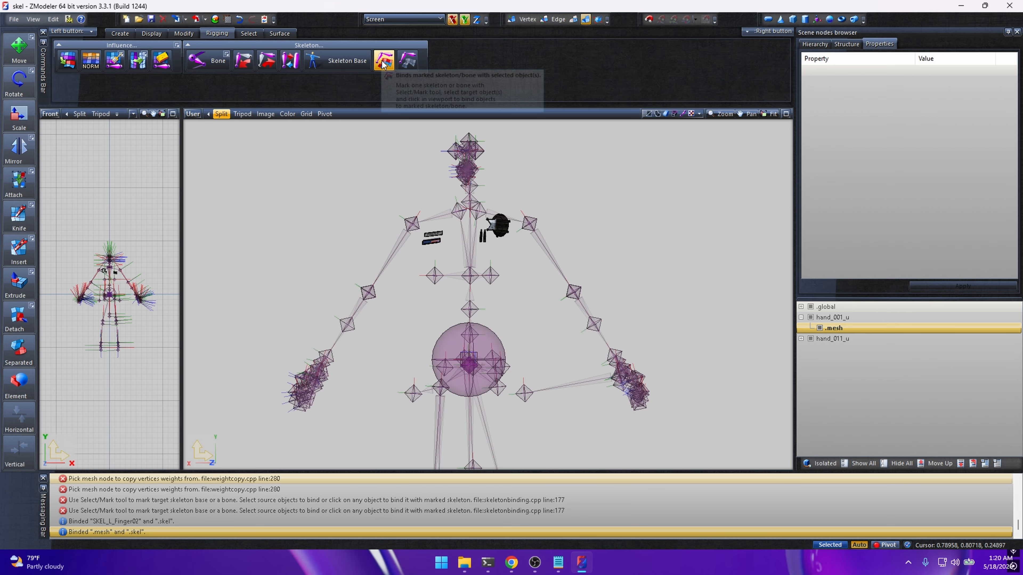
Step: Hide the prerigged badge node hand_011_u so only the custom badge mesh is shown with the skeleton
{"action": "scroll", "coordinate": [604, 306], "scroll_direction": "up", "scroll_amount": 5}
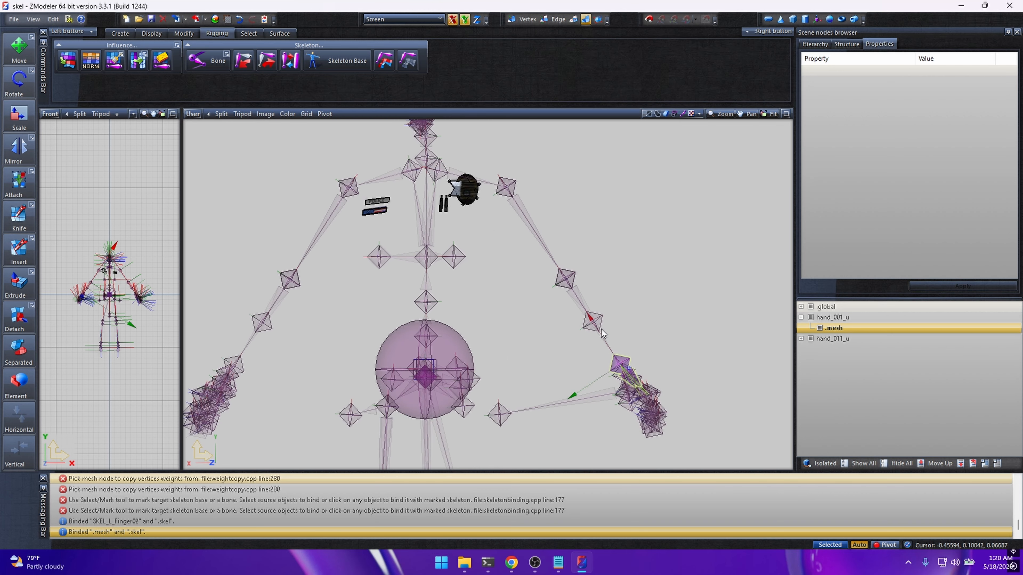
{"action": "scroll", "coordinate": [606, 298], "scroll_direction": "down", "scroll_amount": 5}
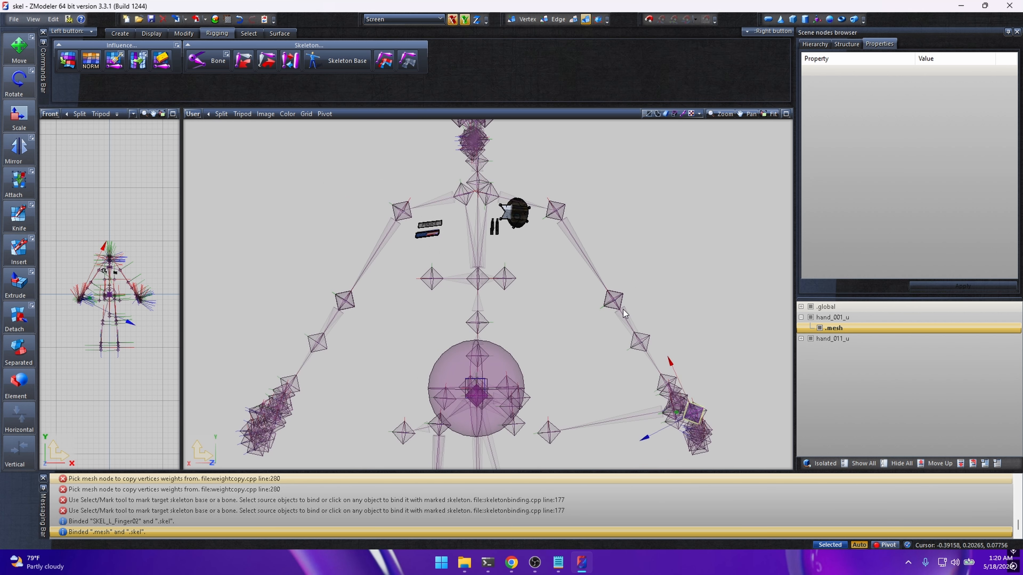
{"action": "left_click", "coordinate": [810, 339]}
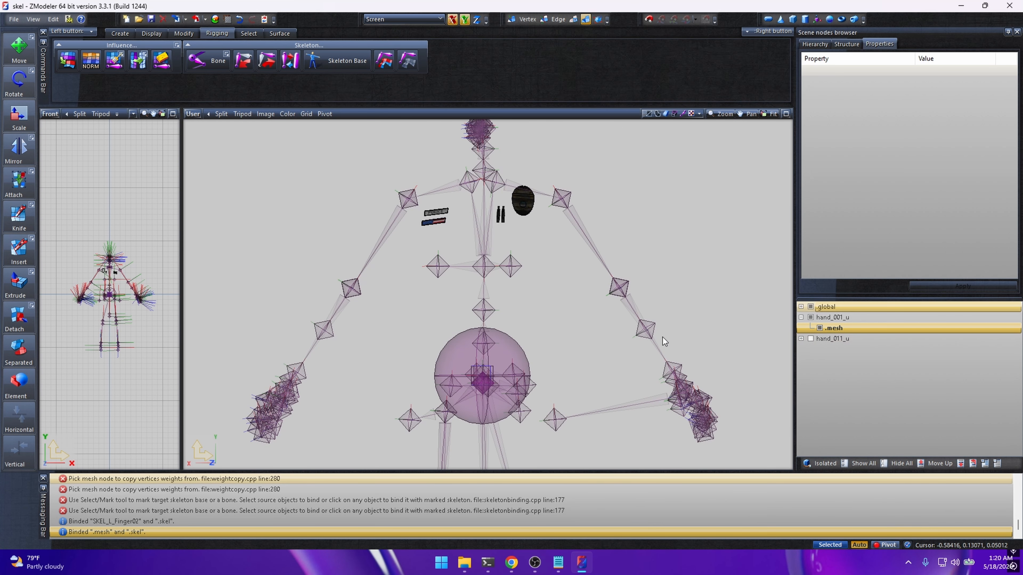
Step: Move the spine bone at mid-torso with the Move tool to test whether the custom badges follow the skeleton
{"action": "right_click", "coordinate": [506, 359]}
{"action": "mouse_move", "coordinate": [534, 363]}
{"action": "left_click", "coordinate": [605, 380]}
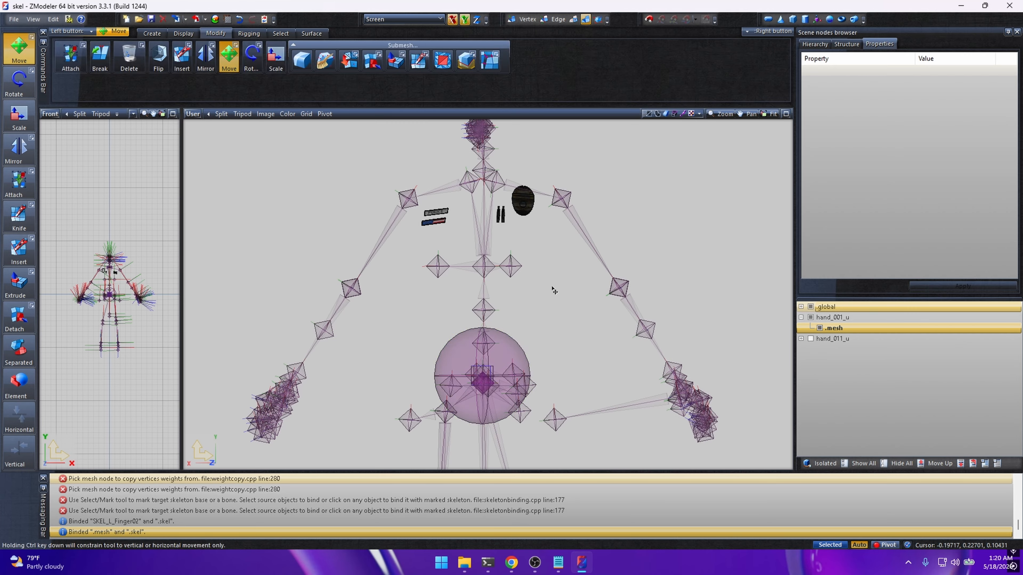
{"action": "left_click_drag", "start_coordinate": [510, 266], "coordinate": [581, 233]}
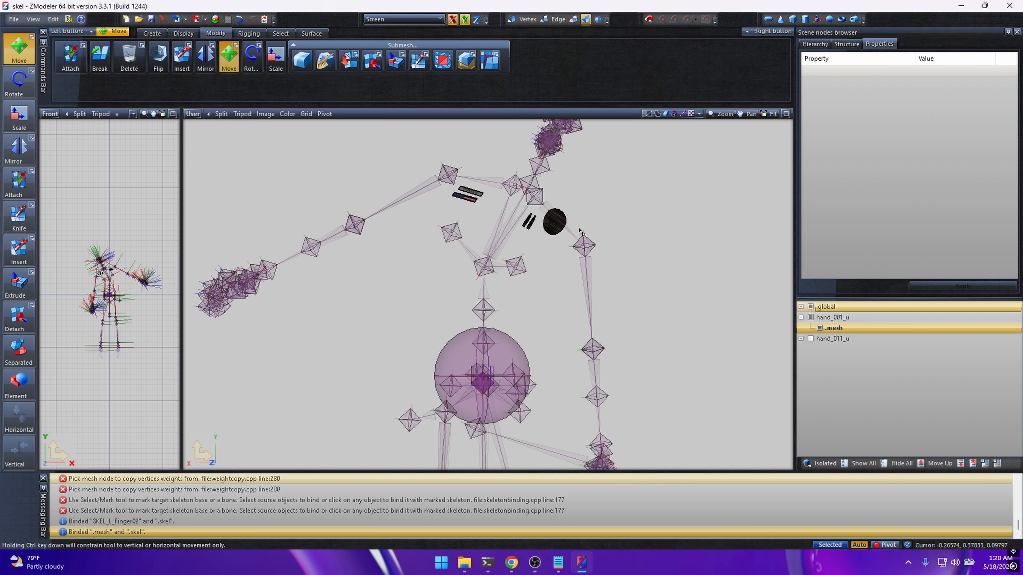
Step: Undo the spine bone's test move and hide the skeleton by turning off the .global node
{"action": "key", "text": "ctrl+z"}
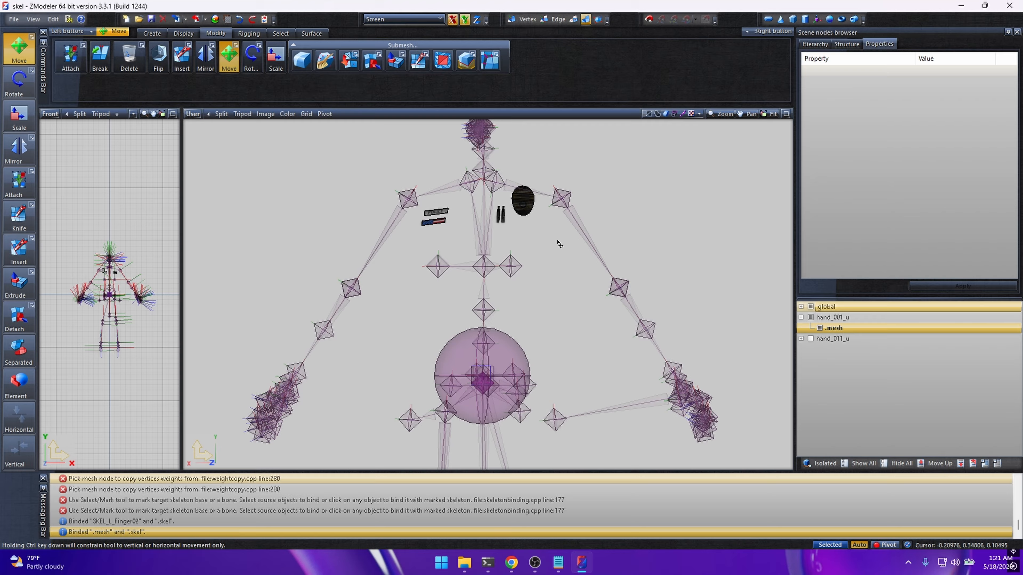
{"action": "scroll", "coordinate": [559, 245], "scroll_direction": "up", "scroll_amount": 4}
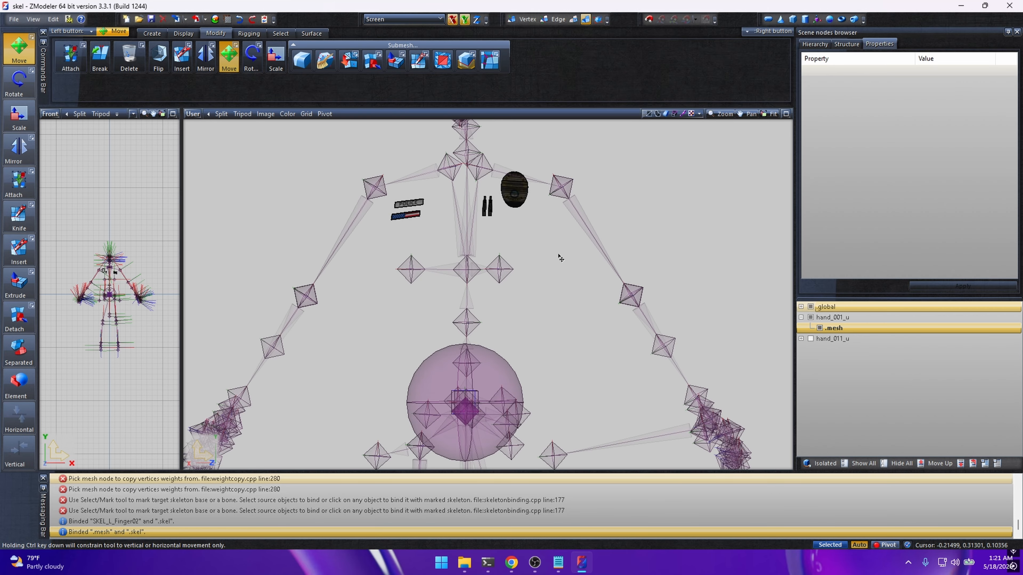
{"action": "left_click", "coordinate": [810, 307]}
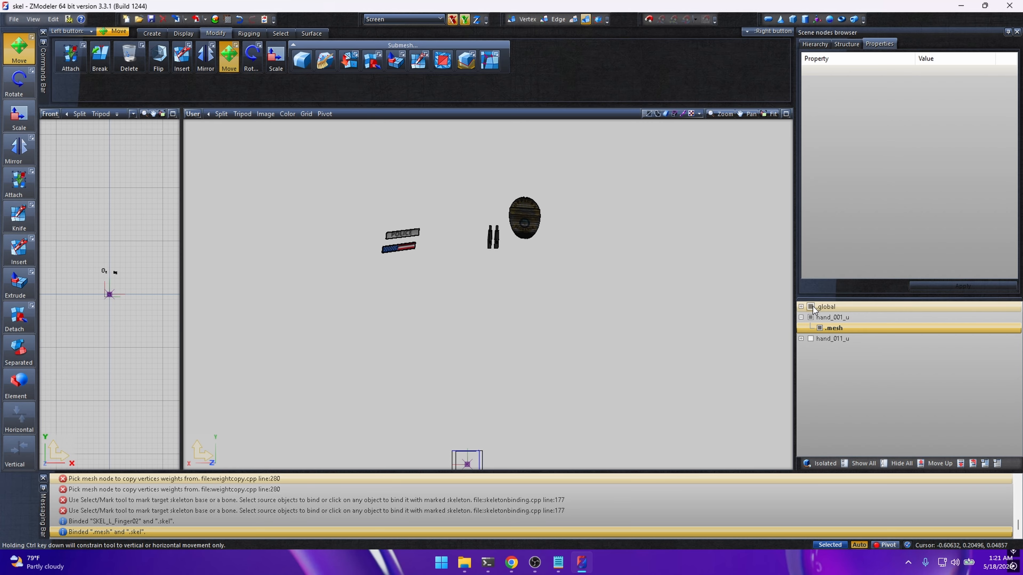
{"action": "left_click", "coordinate": [811, 307]}
{"action": "left_click", "coordinate": [811, 307]}
Step: Select the custom badge mesh and all of its vertices at vertex level
{"action": "left_click_drag", "start_coordinate": [575, 252], "coordinate": [483, 191]}
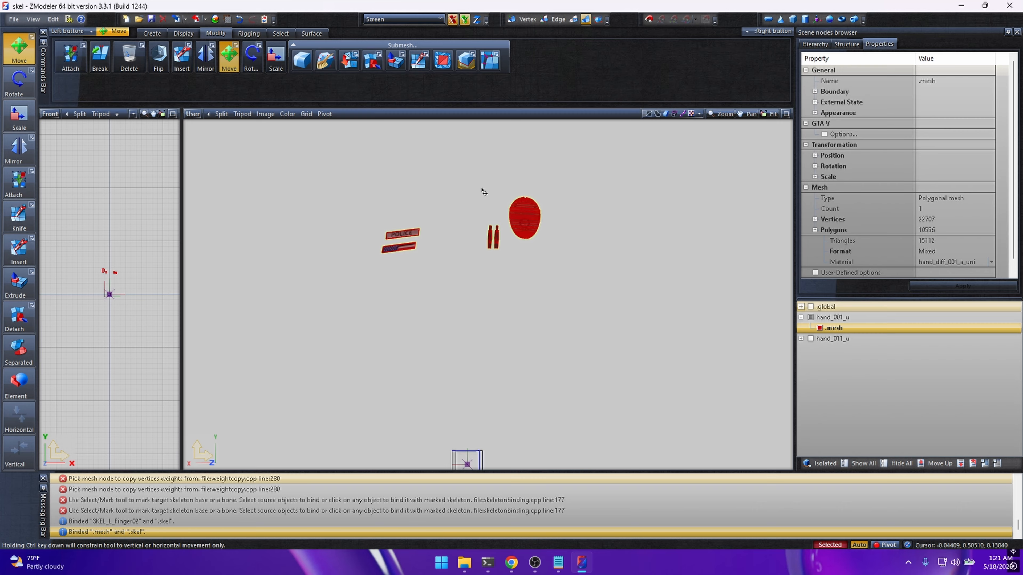
{"action": "left_click", "coordinate": [523, 21]}
{"action": "left_click_drag", "start_coordinate": [669, 344], "coordinate": [284, 149]}
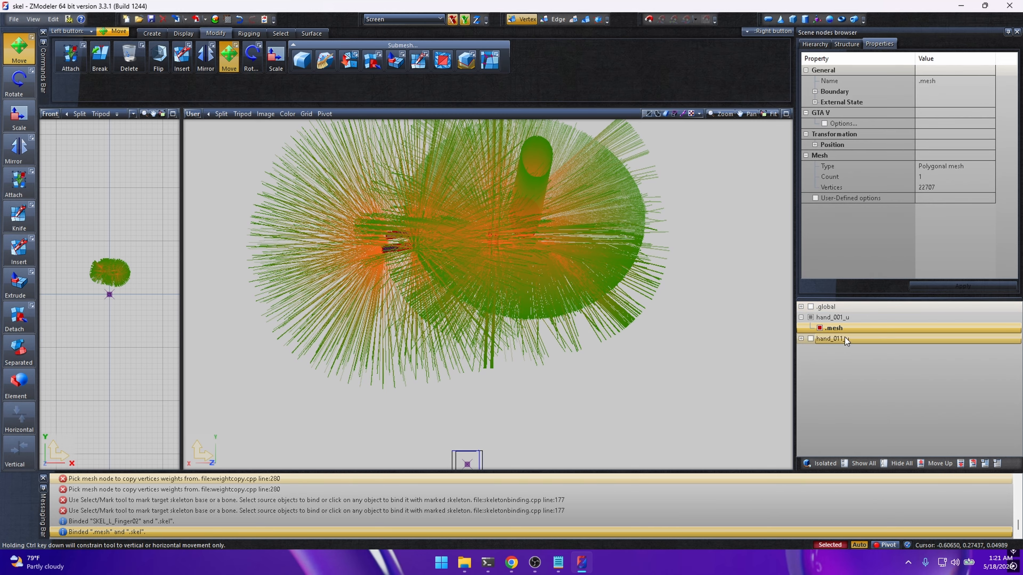
Step: Set the vertex paint color to orange (RGB 255, 128, 0) for the RGB channel of the primary color slot
{"action": "left_click", "coordinate": [314, 33]}
{"action": "left_click", "coordinate": [391, 48]}
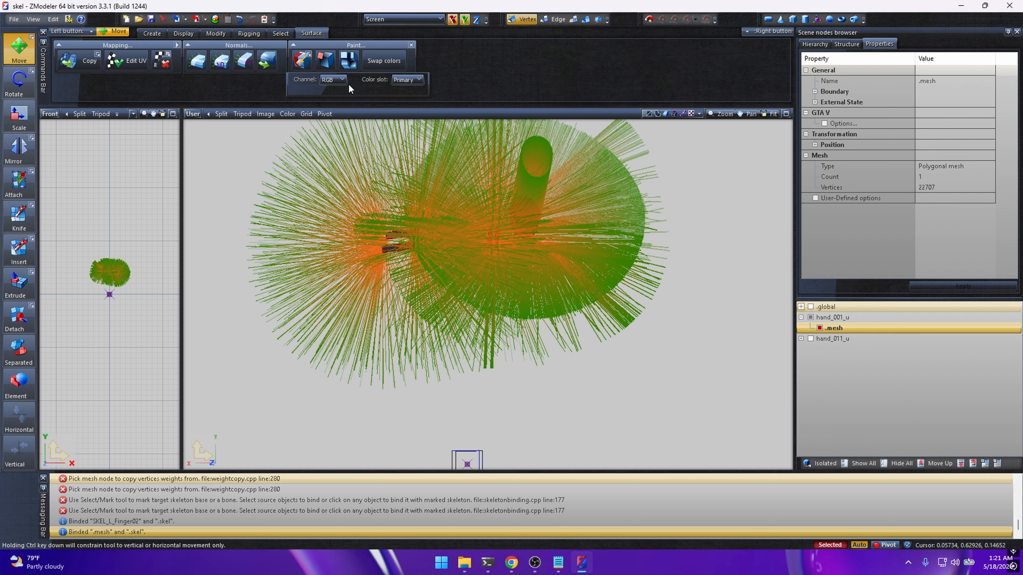
{"action": "left_click", "coordinate": [332, 80]}
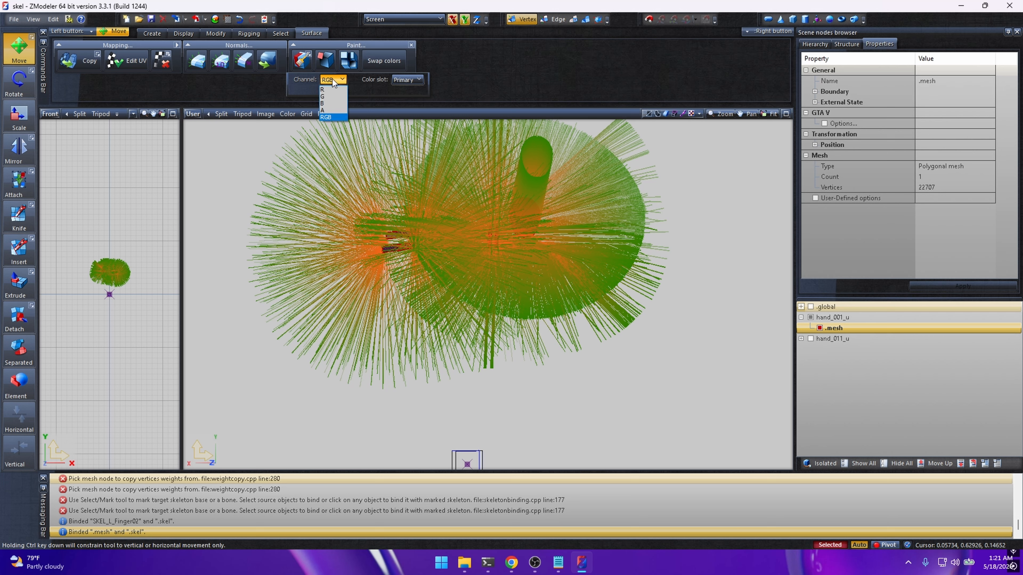
{"action": "left_click", "coordinate": [411, 45]}
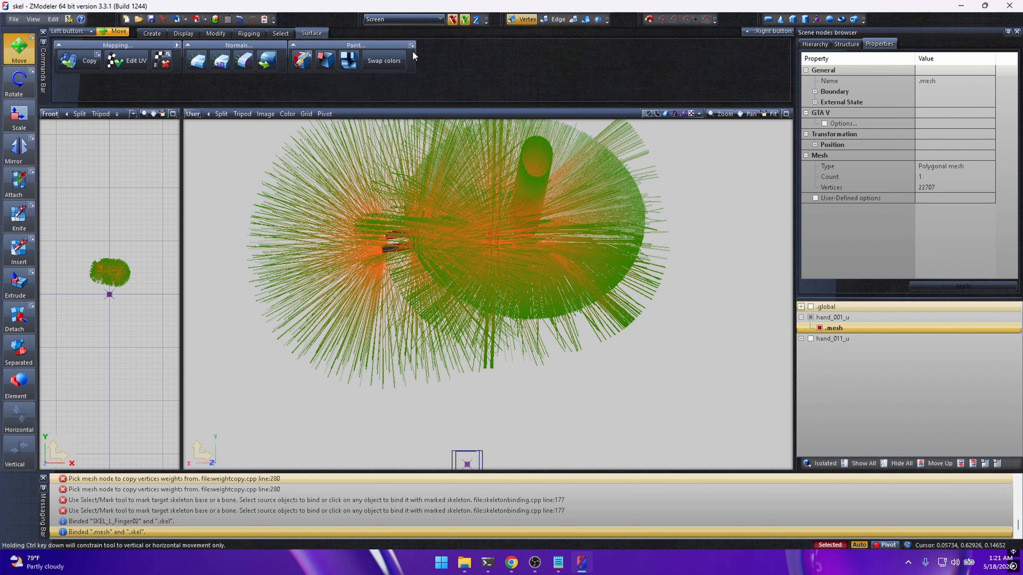
{"action": "left_click", "coordinate": [308, 54]}
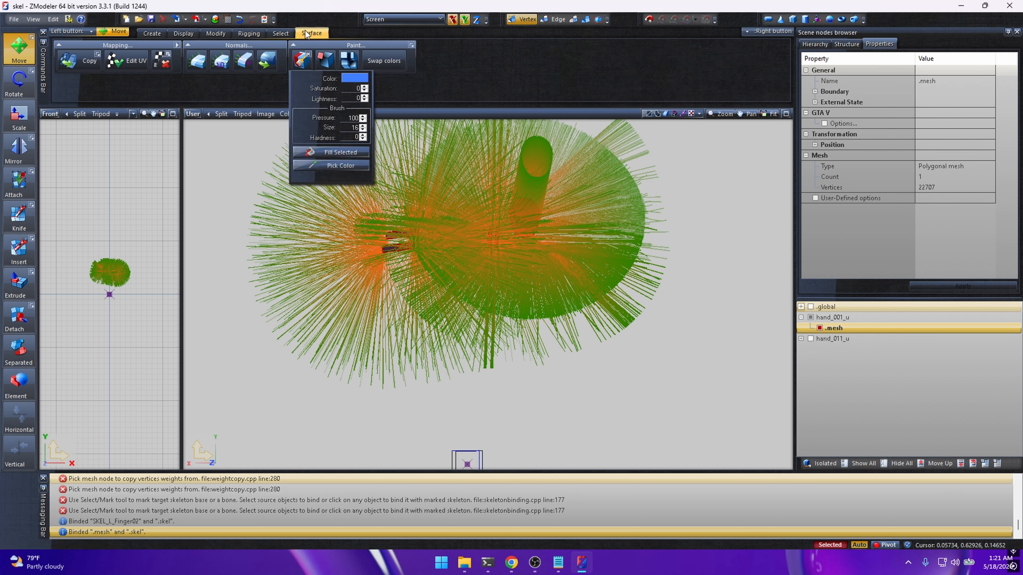
{"action": "left_click", "coordinate": [349, 76]}
{"action": "left_click", "coordinate": [237, 107]}
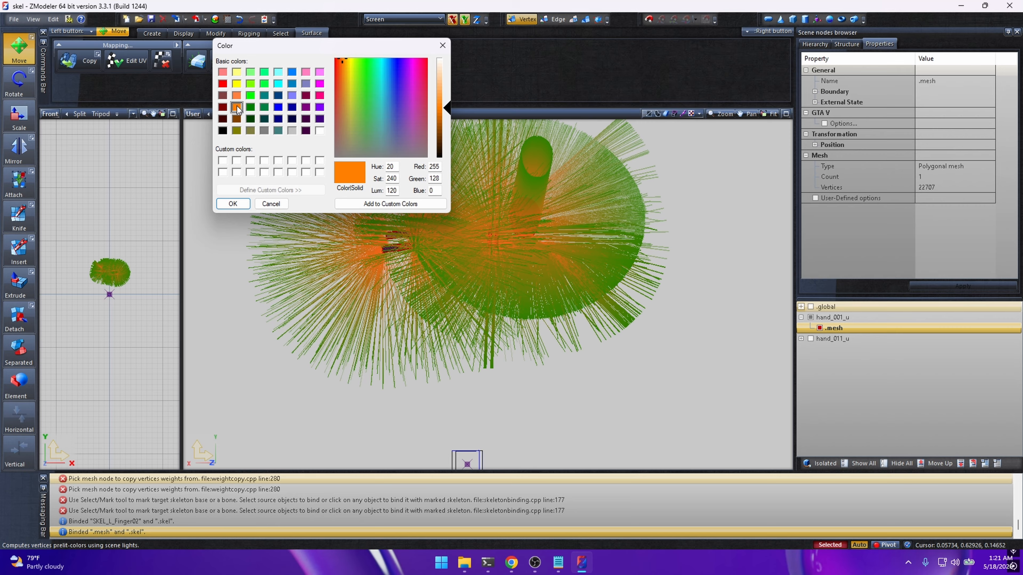
{"action": "left_click", "coordinate": [232, 204]}
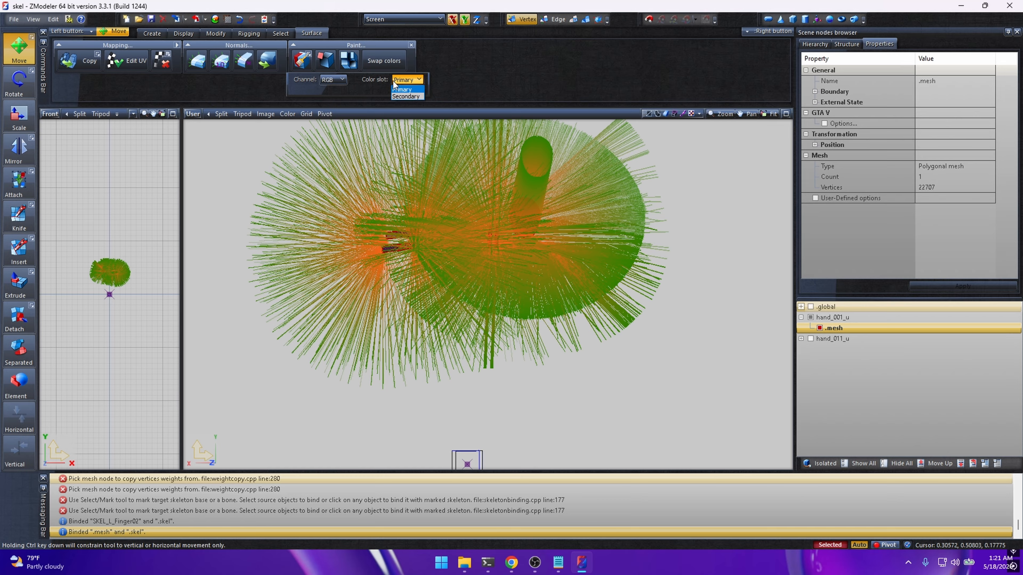
Step: Switch vertex painting to the secondary color slot and set the paint color to black
{"action": "left_click", "coordinate": [407, 81]}
{"action": "left_click", "coordinate": [308, 53]}
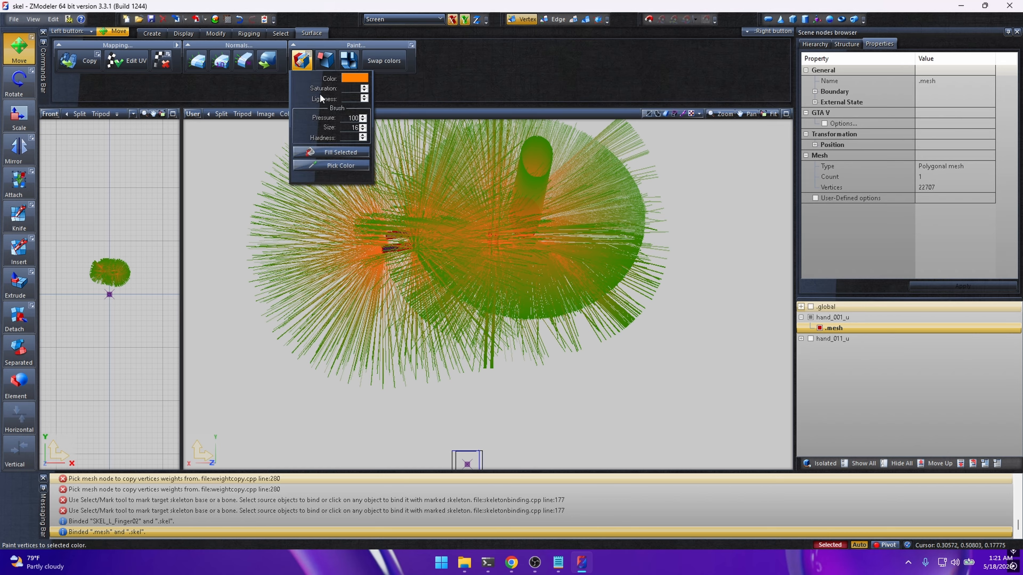
{"action": "left_click", "coordinate": [351, 77]}
{"action": "left_click", "coordinate": [222, 131]}
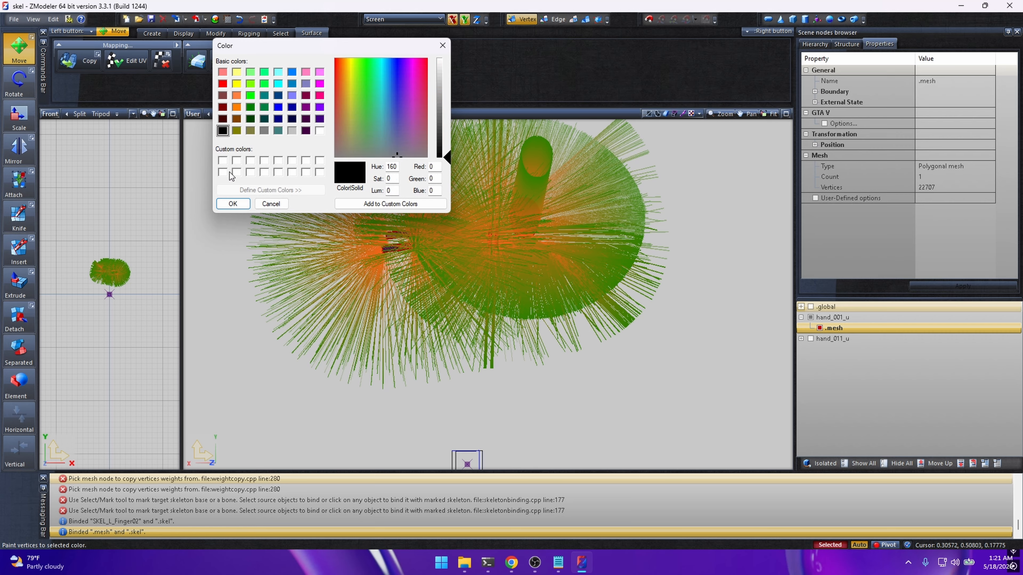
{"action": "left_click", "coordinate": [233, 204]}
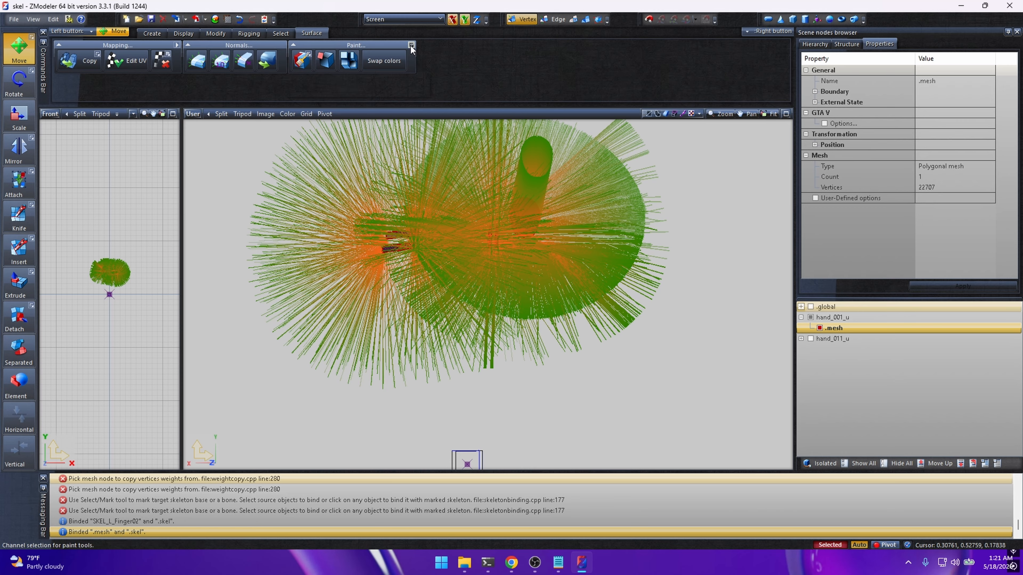
Step: Set the paint channel to A with the secondary color slot and fill the selected badge vertices with black
{"action": "left_click", "coordinate": [333, 80]}
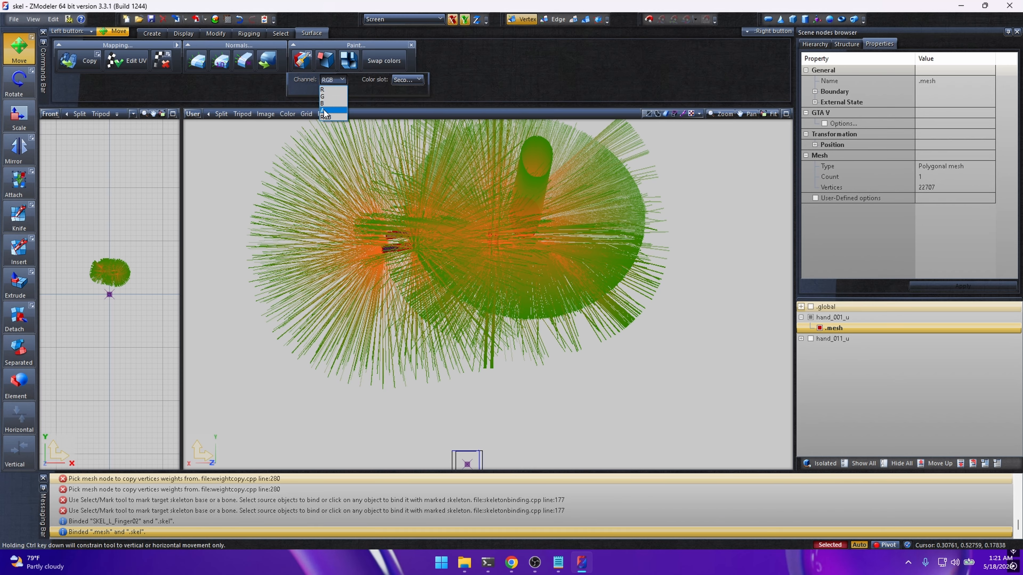
{"action": "left_click", "coordinate": [325, 110]}
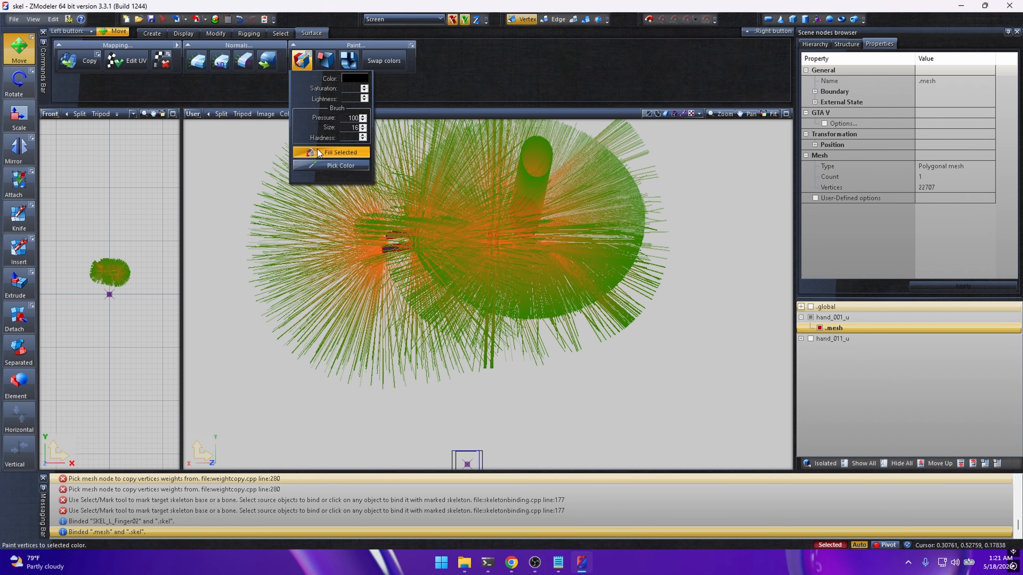
{"action": "left_click", "coordinate": [399, 80]}
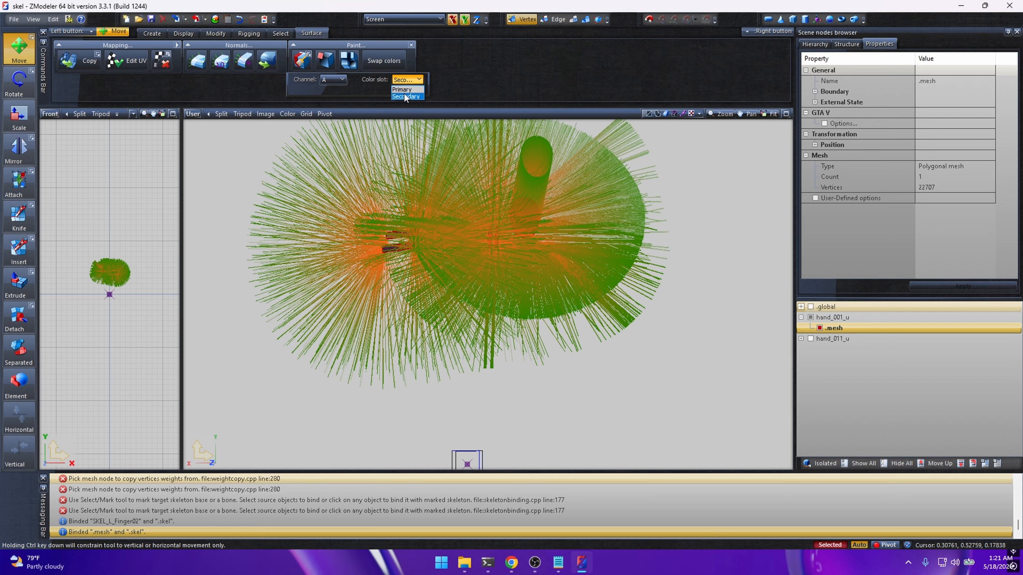
{"action": "left_click", "coordinate": [404, 97]}
{"action": "mouse_move", "coordinate": [322, 64]}
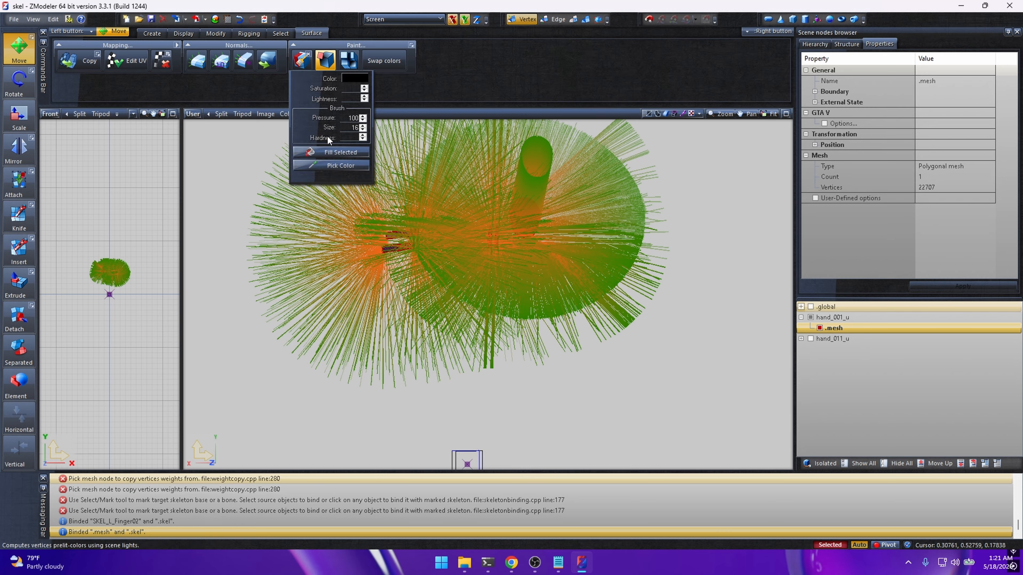
Step: Select the custom badge mesh's polygons at polygon level and inspect the selection up close
{"action": "left_click", "coordinate": [586, 20]}
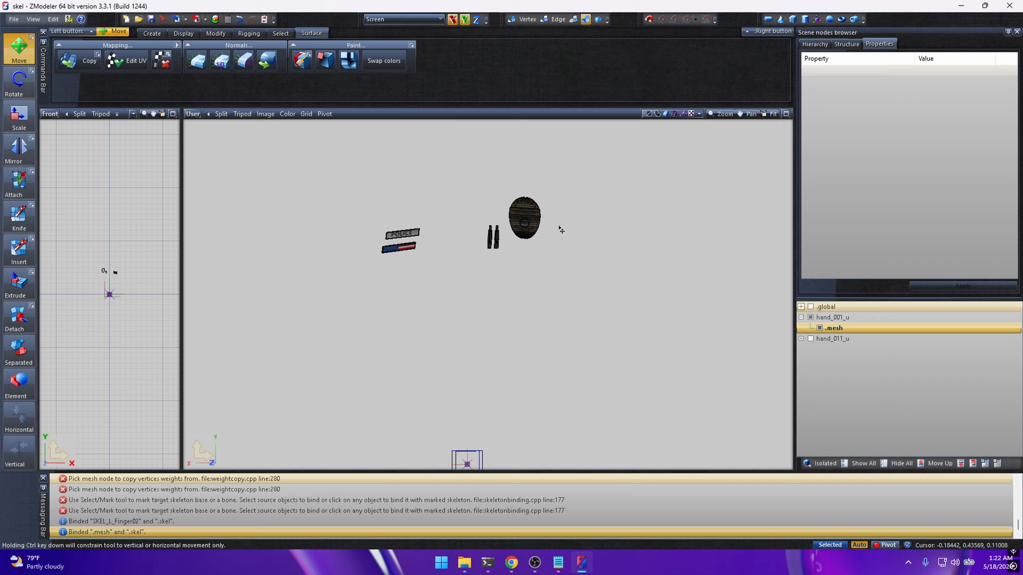
{"action": "left_click_drag", "start_coordinate": [608, 277], "coordinate": [471, 203]}
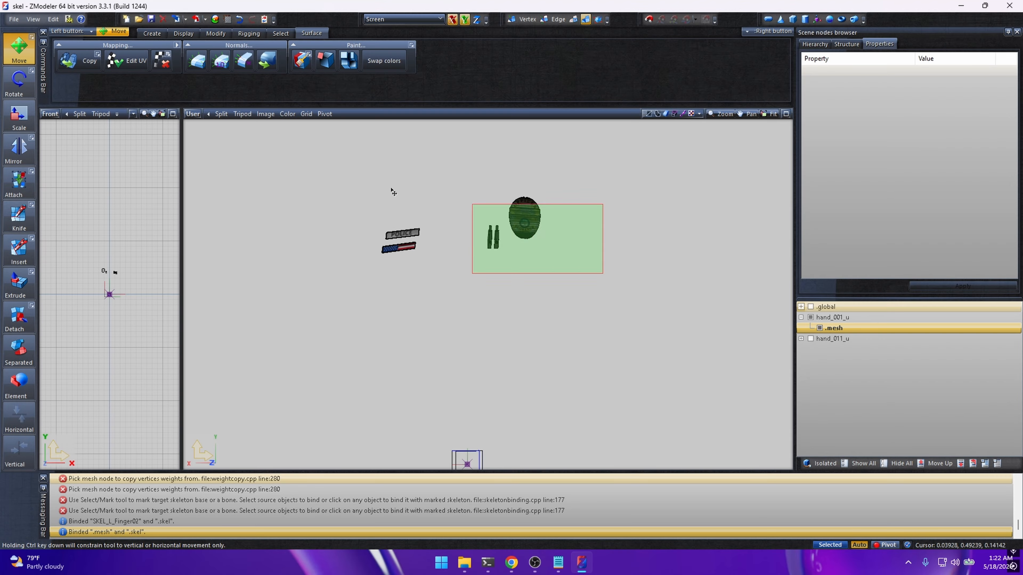
{"action": "left_click", "coordinate": [573, 21]}
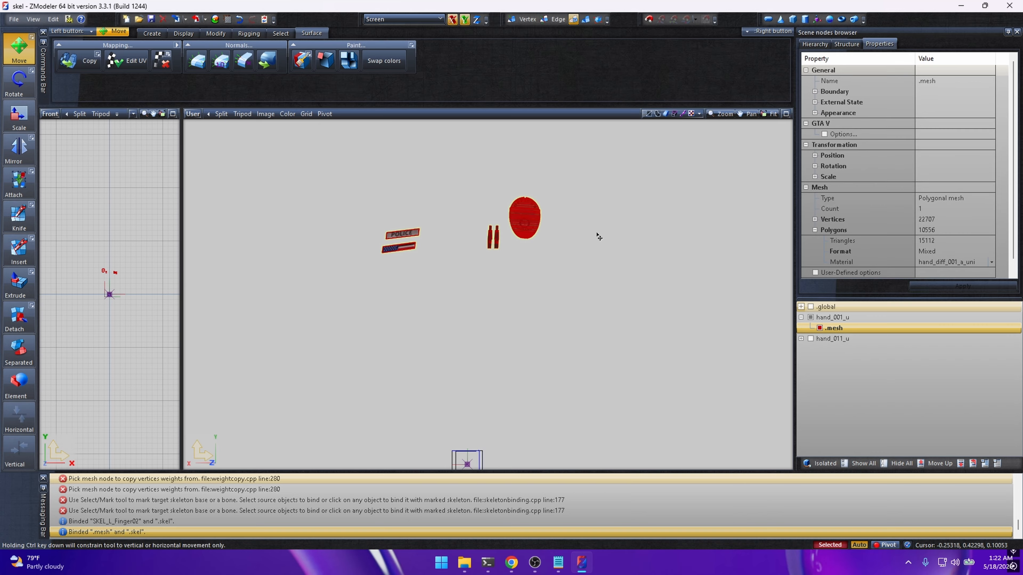
{"action": "left_click_drag", "start_coordinate": [678, 347], "coordinate": [505, 166]}
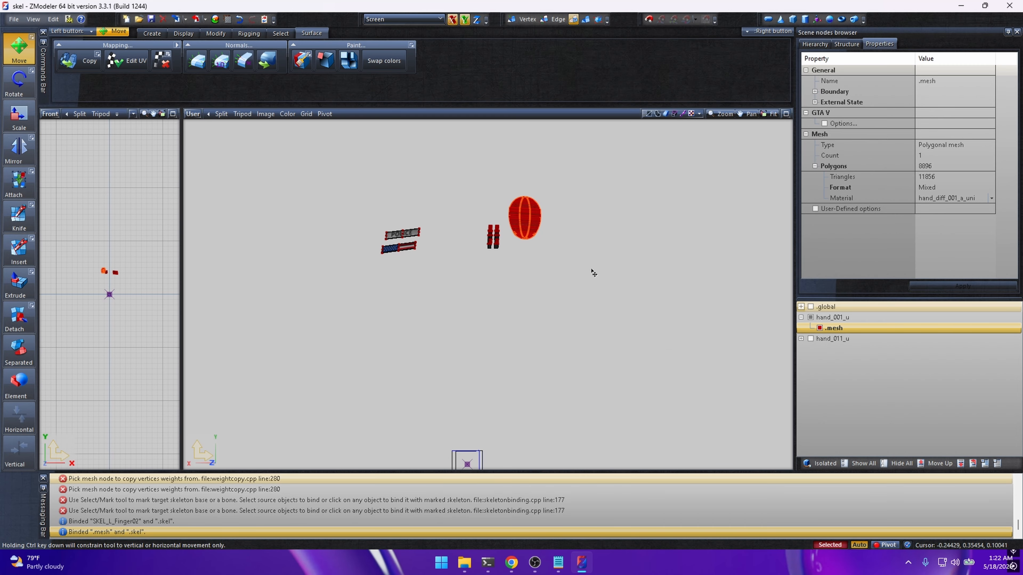
{"action": "mouse_move", "coordinate": [588, 271]}
{"action": "middle_mouse_down"}
{"action": "mouse_move", "coordinate": [581, 261]}
{"action": "mouse_move", "coordinate": [546, 266]}
{"action": "mouse_move", "coordinate": [589, 279]}
{"action": "middle_mouse_up"}
{"action": "scroll", "coordinate": [589, 279], "scroll_direction": "up", "scroll_amount": 4}
{"action": "middle_click_drag", "start_coordinate": [544, 200], "coordinate": [550, 221]}
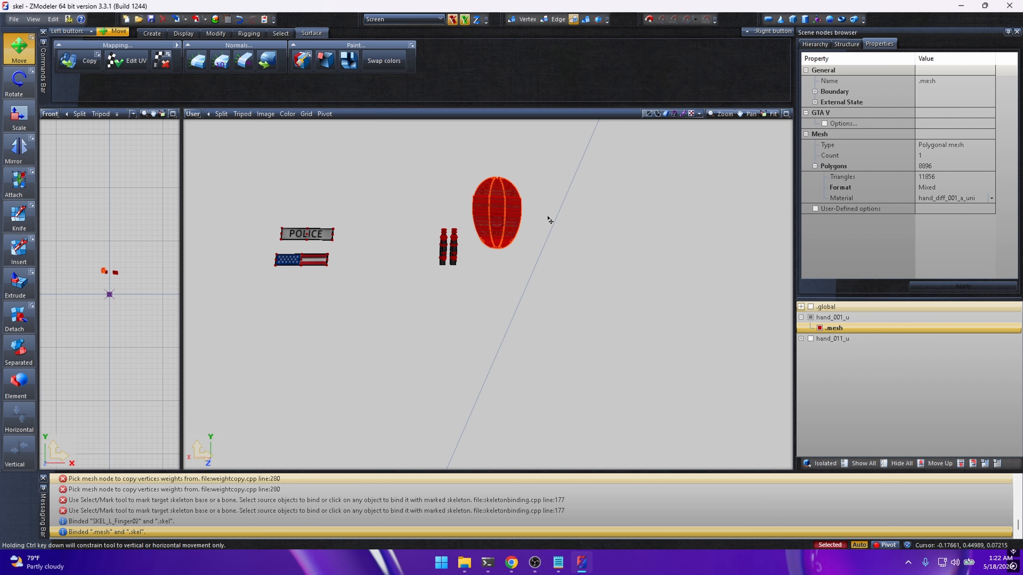
{"action": "middle_click_drag", "start_coordinate": [582, 251], "coordinate": [568, 247]}
{"action": "scroll", "coordinate": [570, 247], "scroll_direction": "up", "scroll_amount": 2}
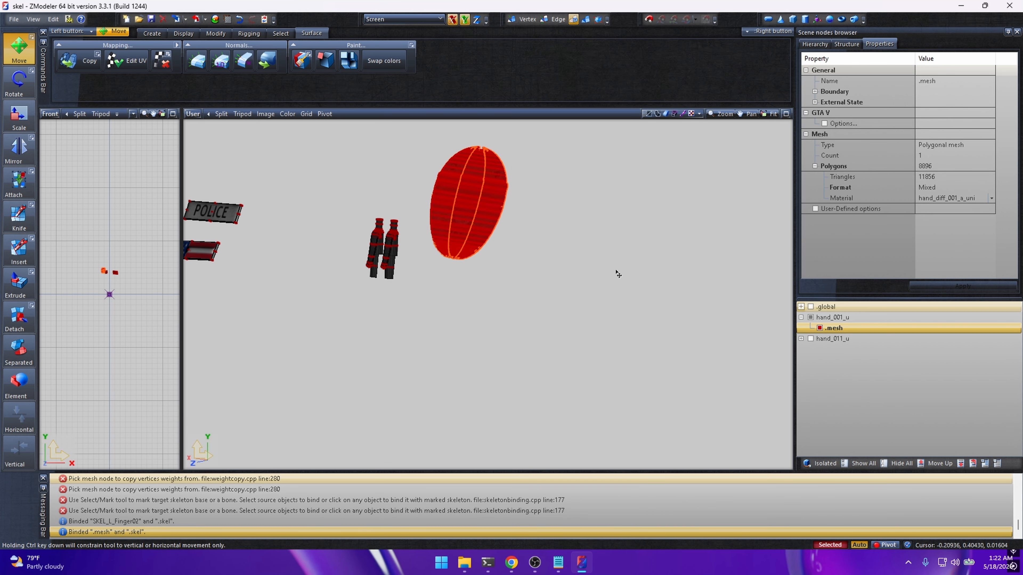
Step: Return to object level and clear the selection on the custom badge mesh
{"action": "key", "text": "space"}
{"action": "left_click", "coordinate": [586, 20]}
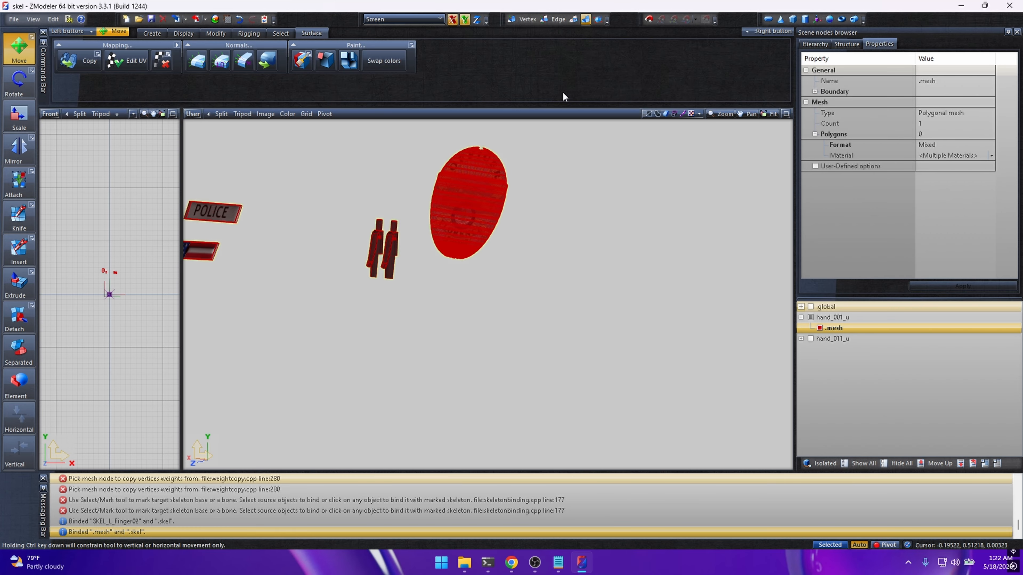
{"action": "middle_click_drag", "start_coordinate": [521, 197], "coordinate": [555, 217]}
{"action": "key", "text": "space"}
{"action": "left_click", "coordinate": [620, 258]}
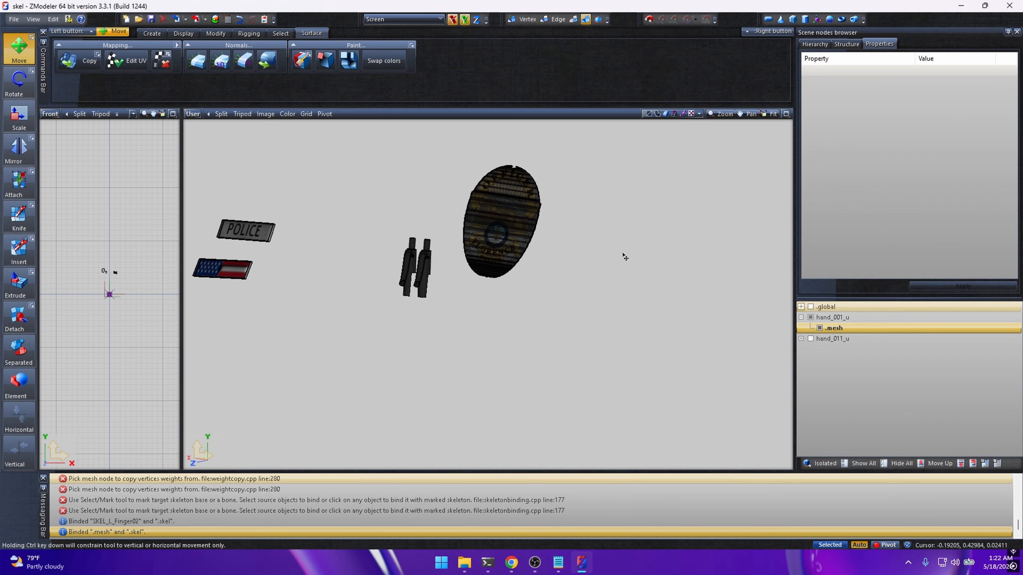
Step: Open the Textures Browser and preview normal map.png, spec_map.dds and detail template (1).png
{"action": "left_click", "coordinate": [229, 20]}
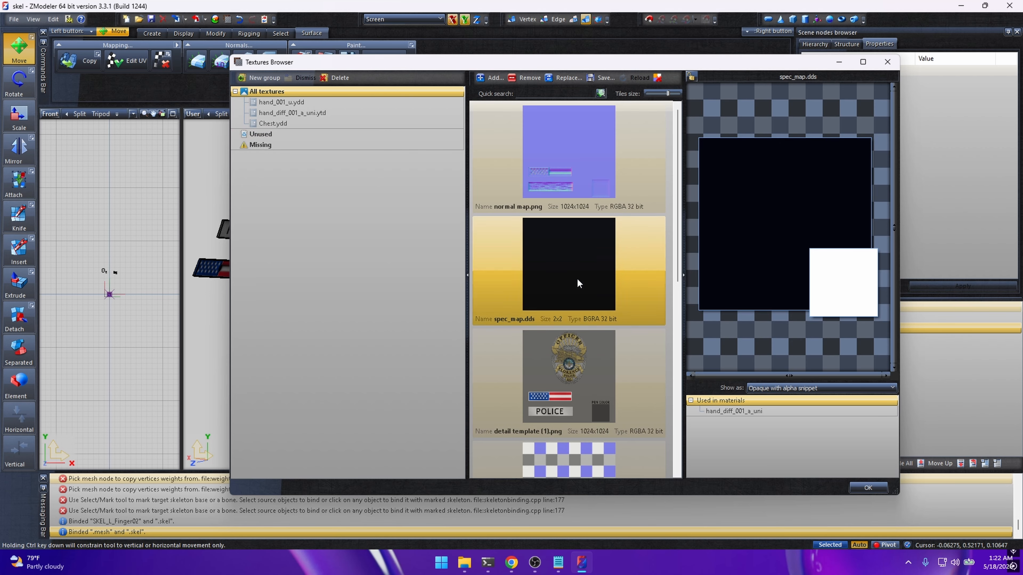
{"action": "scroll", "coordinate": [572, 291], "scroll_direction": "down", "scroll_amount": 5}
{"action": "scroll", "coordinate": [571, 291], "scroll_direction": "up", "scroll_amount": 5}
{"action": "left_click", "coordinate": [556, 183]}
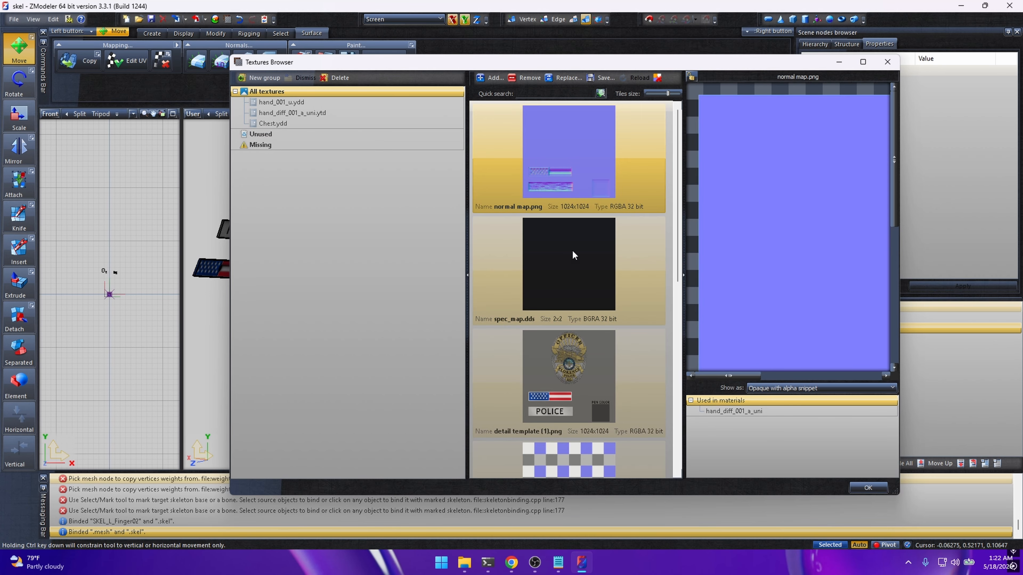
{"action": "left_click", "coordinate": [575, 306]}
{"action": "left_click", "coordinate": [570, 372]}
Step: Remove the prerigged badge's textures, hand_diff_011_a_uni.dds through hand_spec_011.dds, keeping only the custom badge's three textures
{"action": "scroll", "coordinate": [568, 368], "scroll_direction": "down", "scroll_amount": 3}
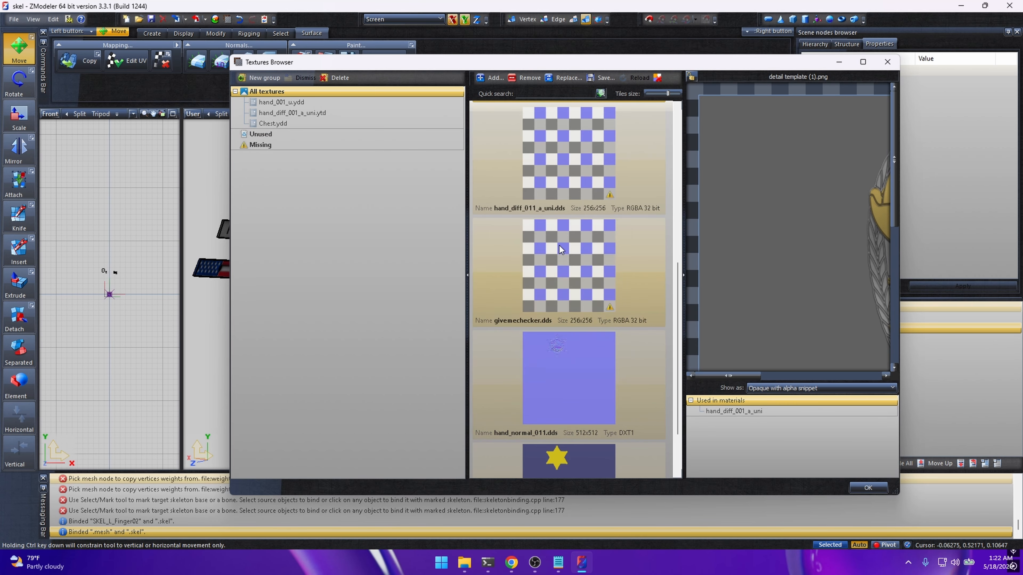
{"action": "scroll", "coordinate": [561, 282], "scroll_direction": "up", "scroll_amount": 2}
{"action": "left_click", "coordinate": [564, 323]}
{"action": "scroll", "coordinate": [564, 322], "scroll_direction": "down", "scroll_amount": 3}
{"action": "left_click", "coordinate": [577, 423]}
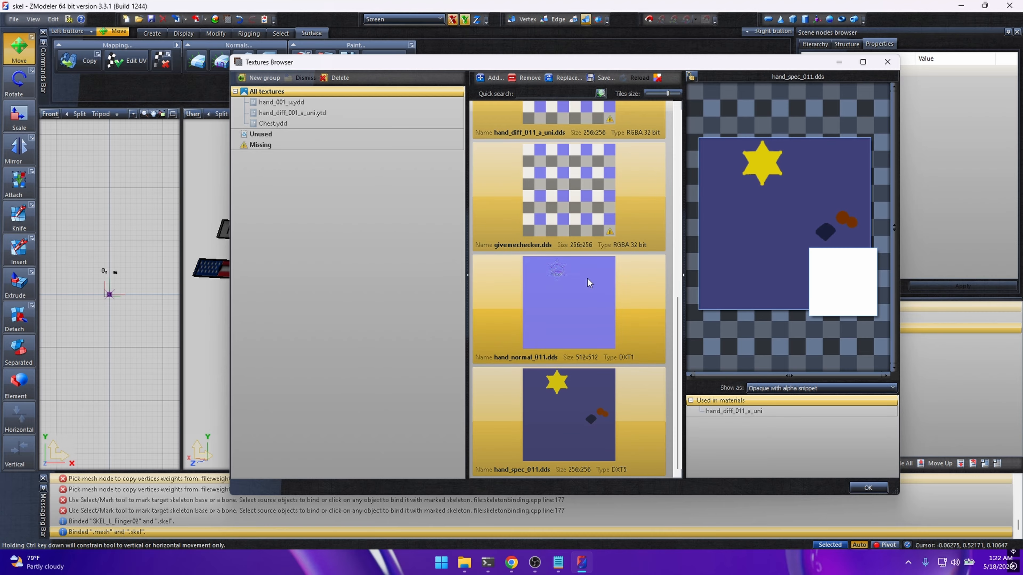
{"action": "left_click", "coordinate": [527, 77]}
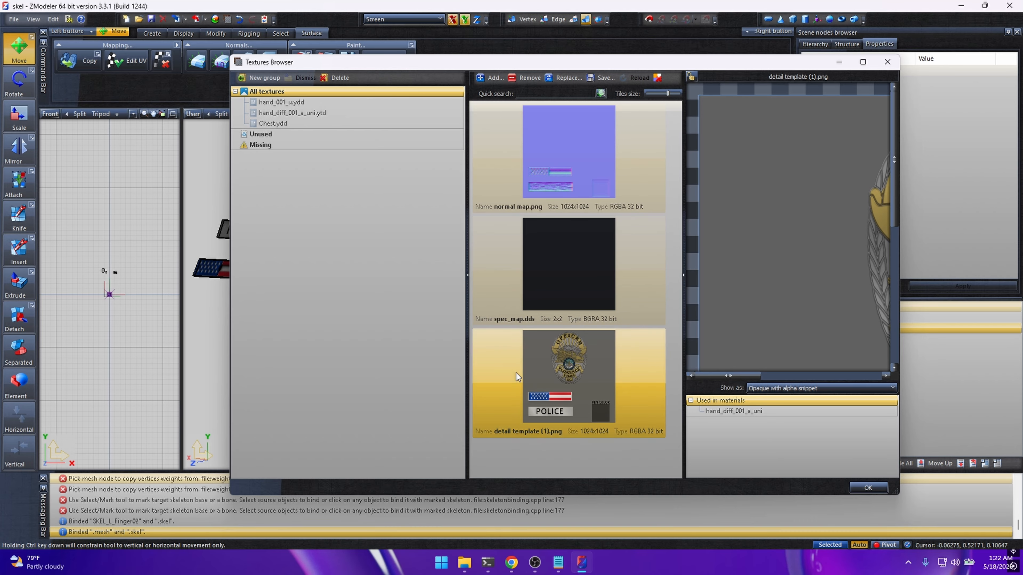
Step: Delete the Chest.ydd texture group, check the remaining textures and close the Textures Browser
{"action": "left_click", "coordinate": [273, 124]}
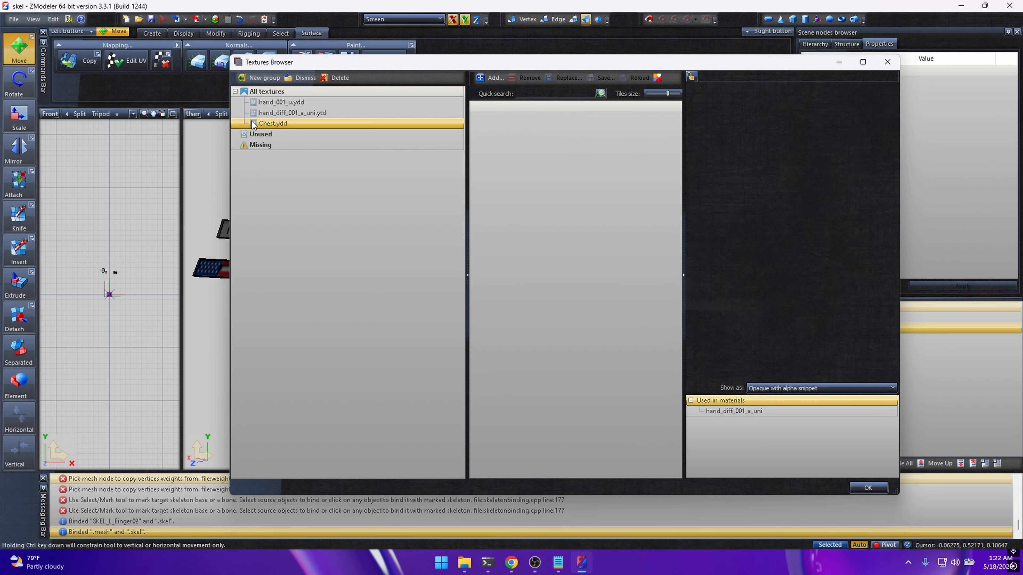
{"action": "left_click", "coordinate": [333, 78]}
{"action": "left_click", "coordinate": [292, 113]}
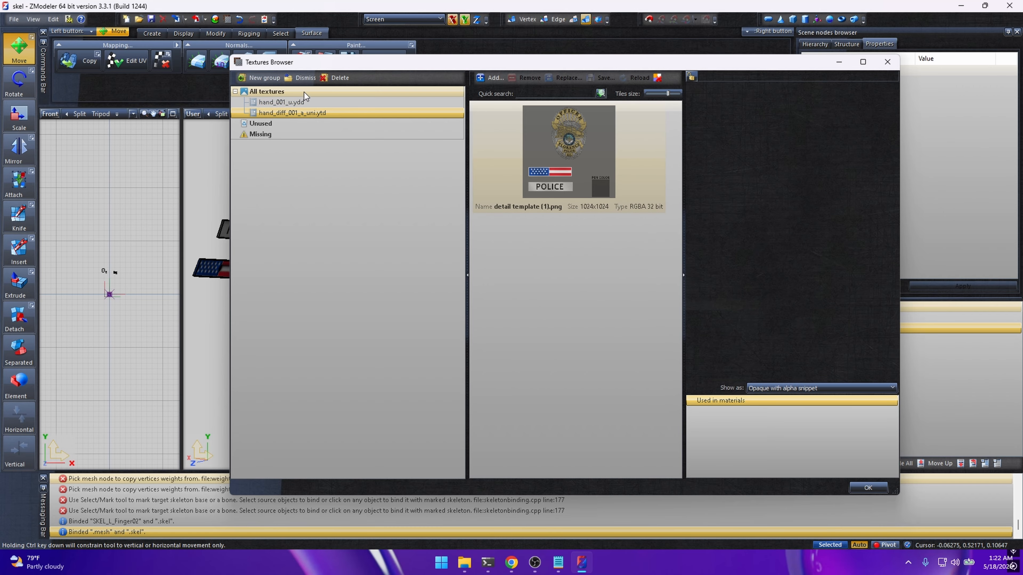
{"action": "left_click", "coordinate": [304, 92]}
{"action": "left_click", "coordinate": [627, 294]}
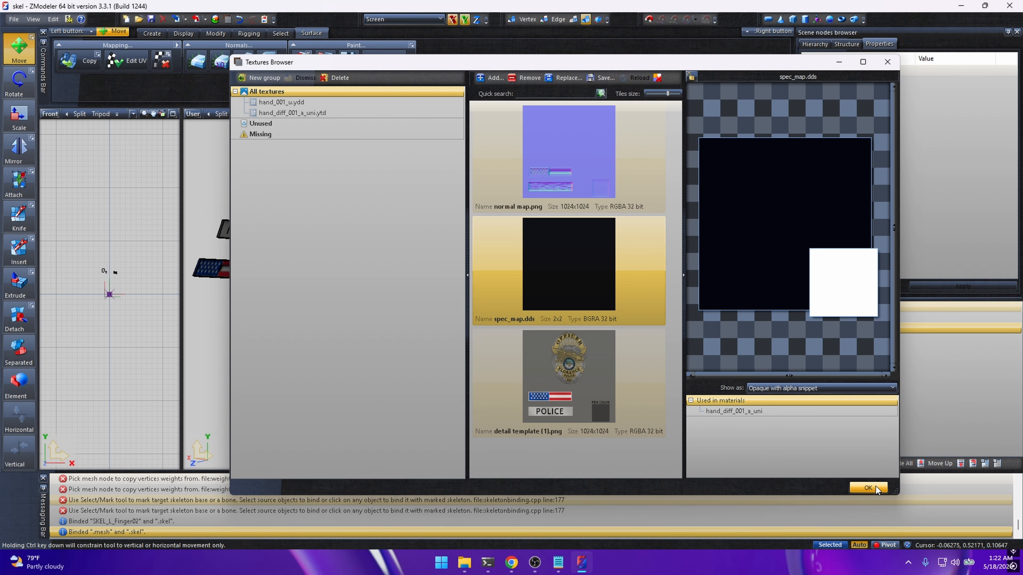
{"action": "left_click", "coordinate": [868, 487]}
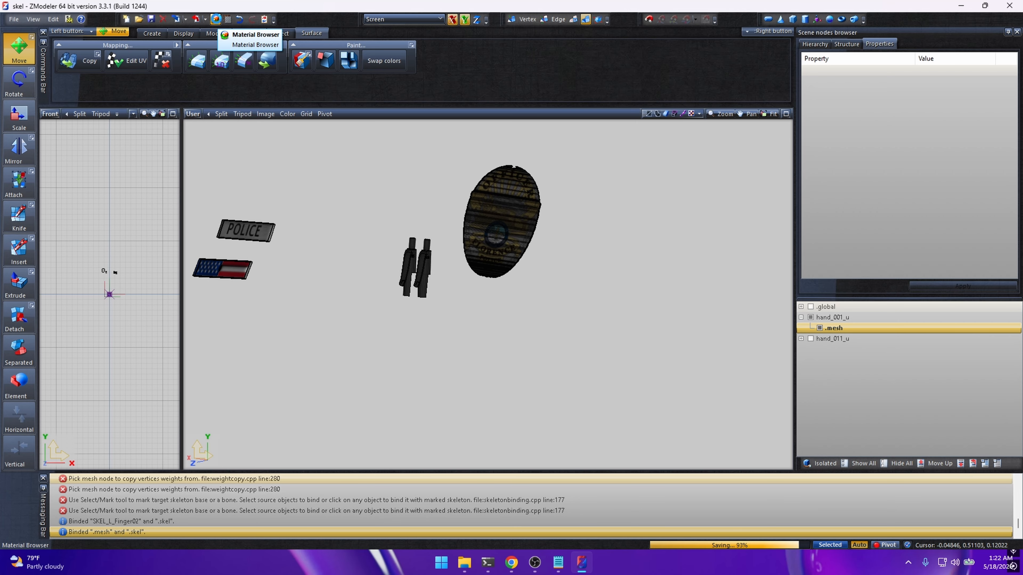
Step: Delete the prerigged badge's hand_diff_011_a_uni material in the Material Browser and close it
{"action": "left_click", "coordinate": [215, 19]}
{"action": "left_click_drag", "start_coordinate": [424, 76], "coordinate": [424, 81]}
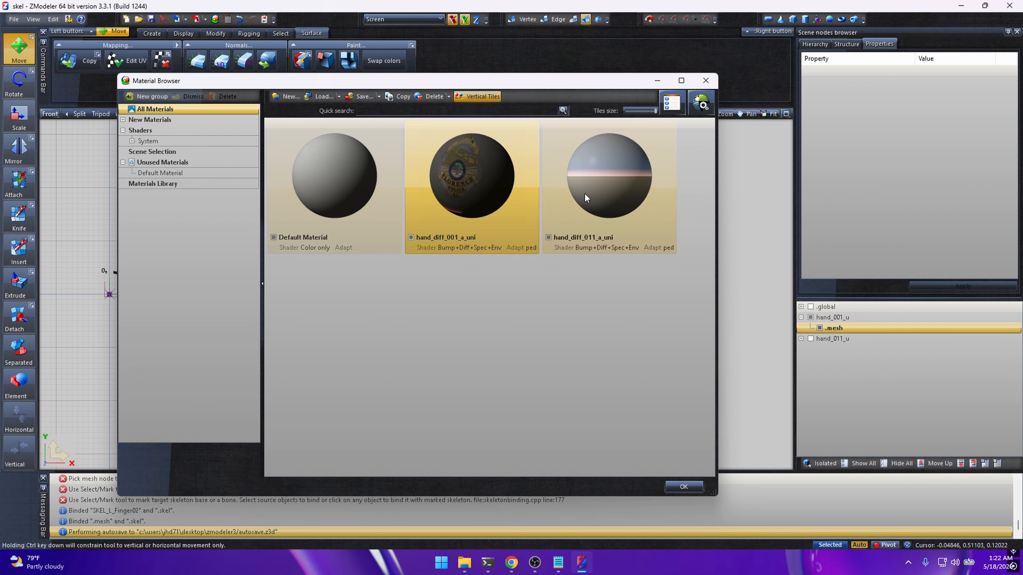
{"action": "left_click", "coordinate": [431, 96]}
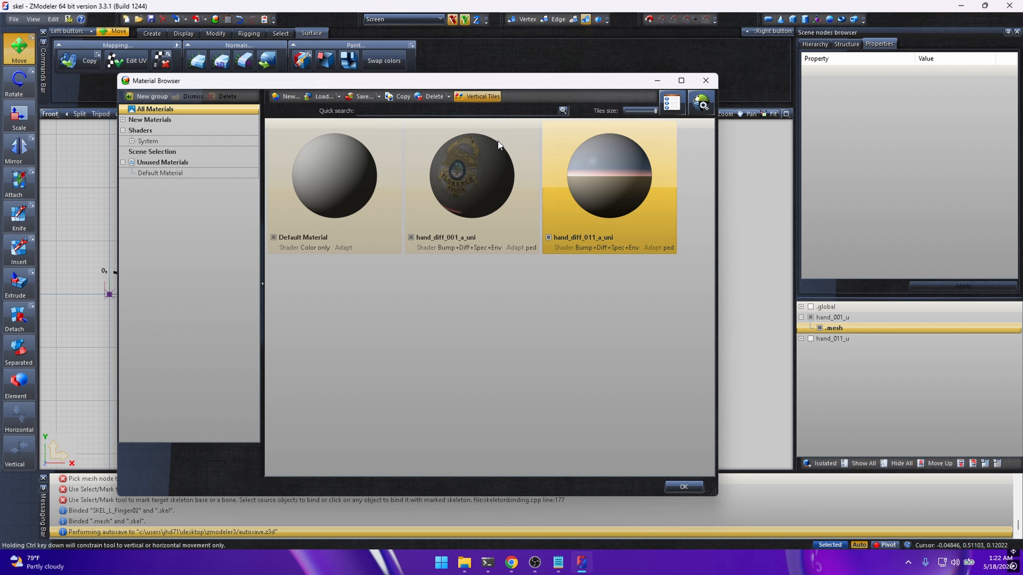
{"action": "left_click", "coordinate": [683, 487]}
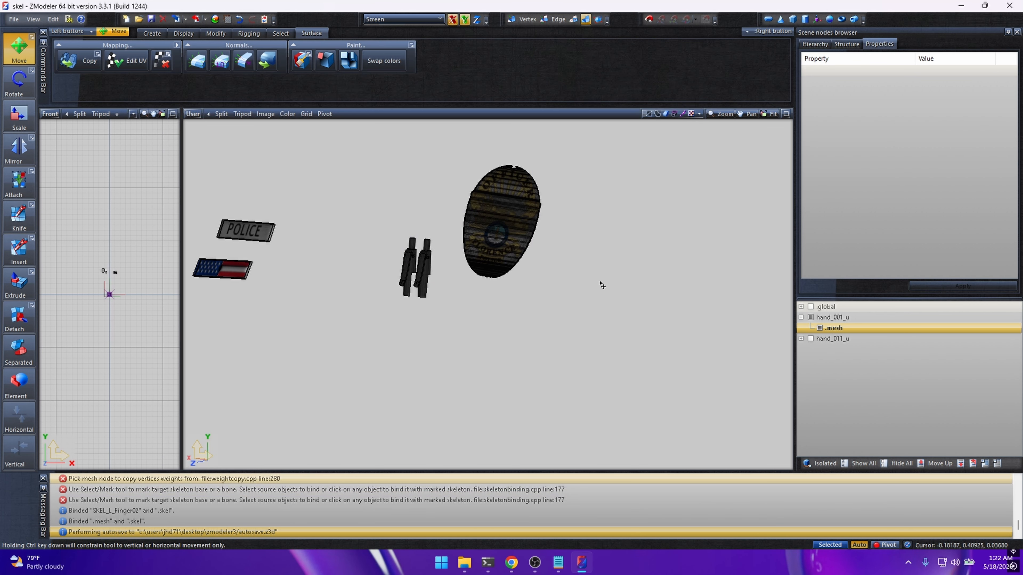
Step: Start a model export and browse to the Completed Badge folder inside Rigging Bundle on the Desktop
{"action": "middle_click_drag", "start_coordinate": [582, 275], "coordinate": [662, 292]}
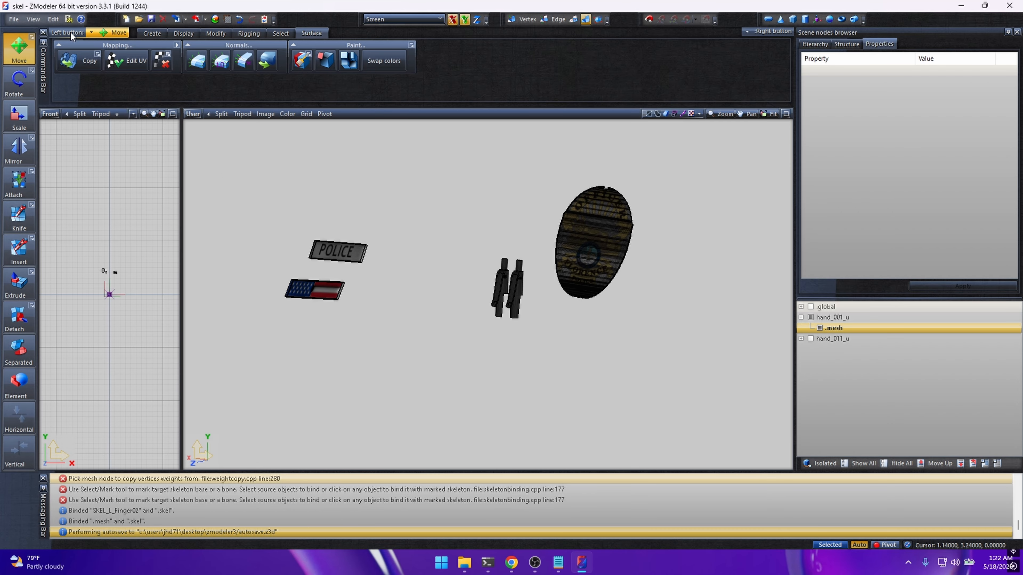
{"action": "left_click", "coordinate": [14, 19]}
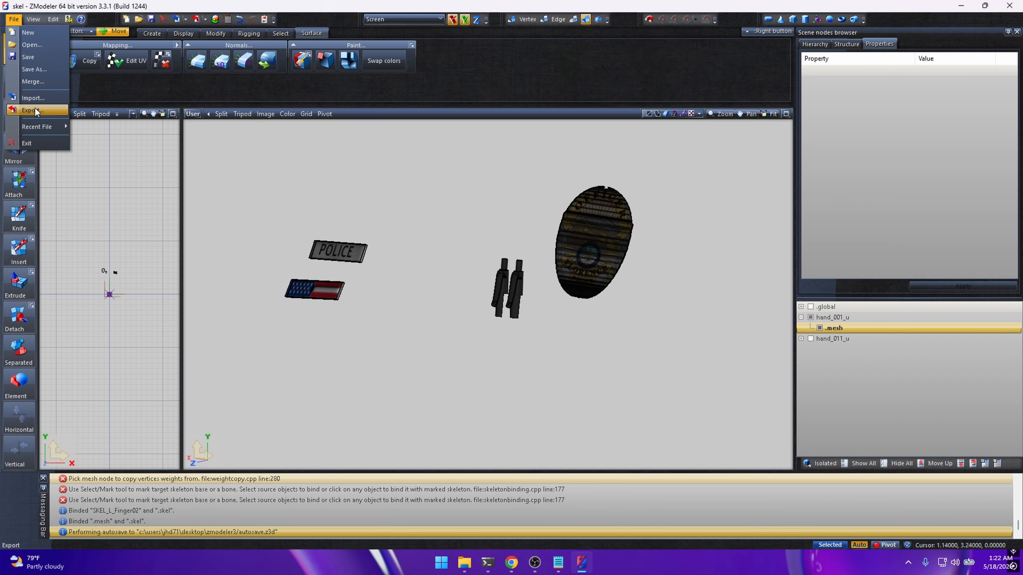
{"action": "left_click", "coordinate": [36, 111]}
{"action": "left_click_drag", "start_coordinate": [524, 162], "coordinate": [457, 124]}
{"action": "left_click", "coordinate": [442, 154]}
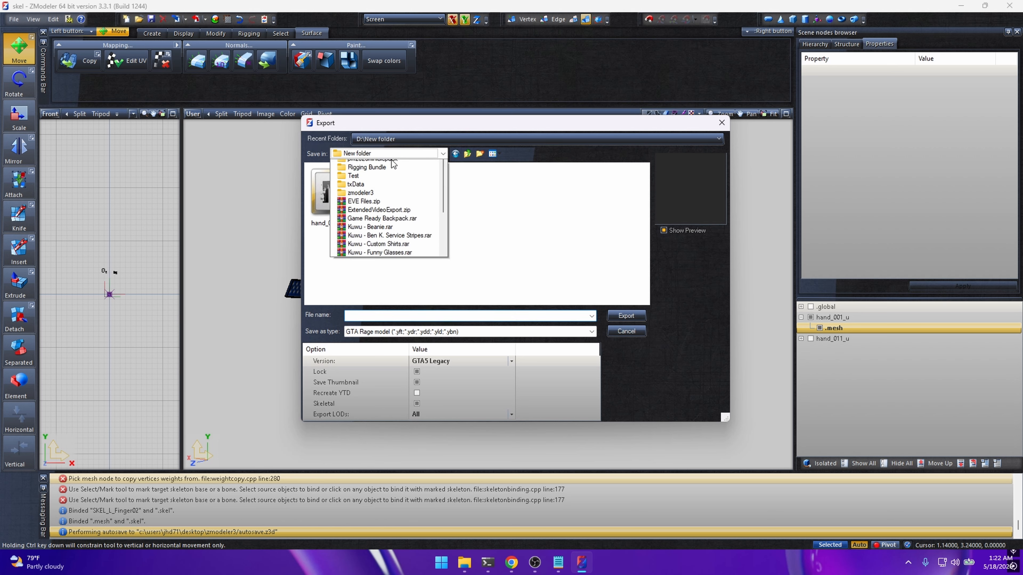
{"action": "scroll", "coordinate": [366, 196], "scroll_direction": "up", "scroll_amount": 2}
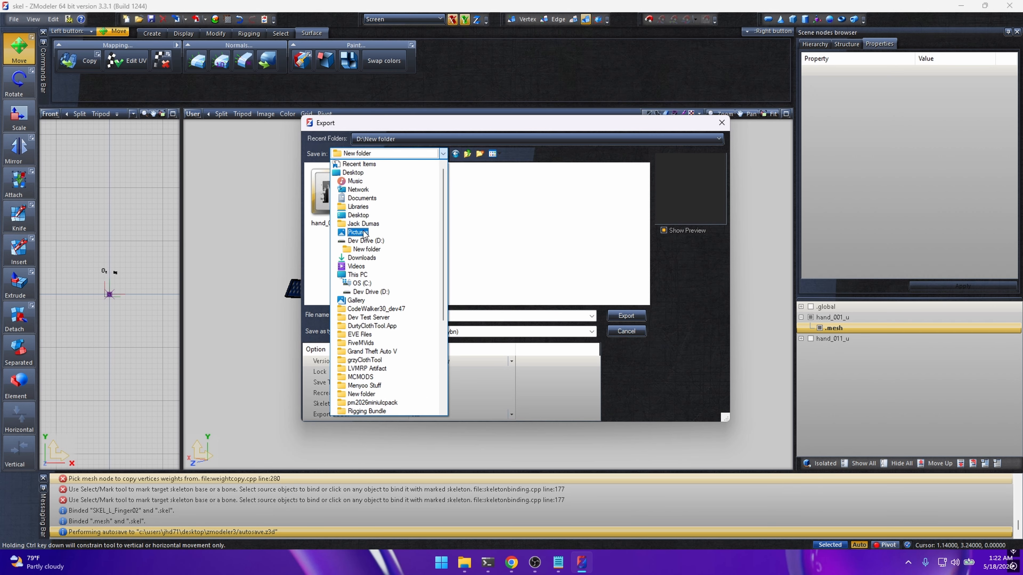
{"action": "left_click", "coordinate": [359, 215]}
{"action": "scroll", "coordinate": [361, 275], "scroll_direction": "down", "scroll_amount": 1}
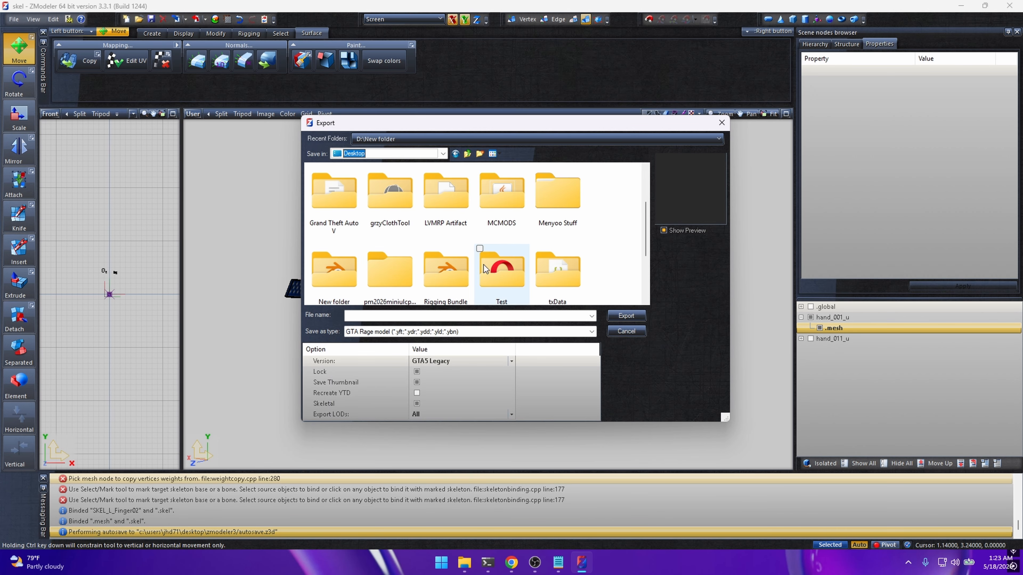
{"action": "double_click", "coordinate": [435, 273]}
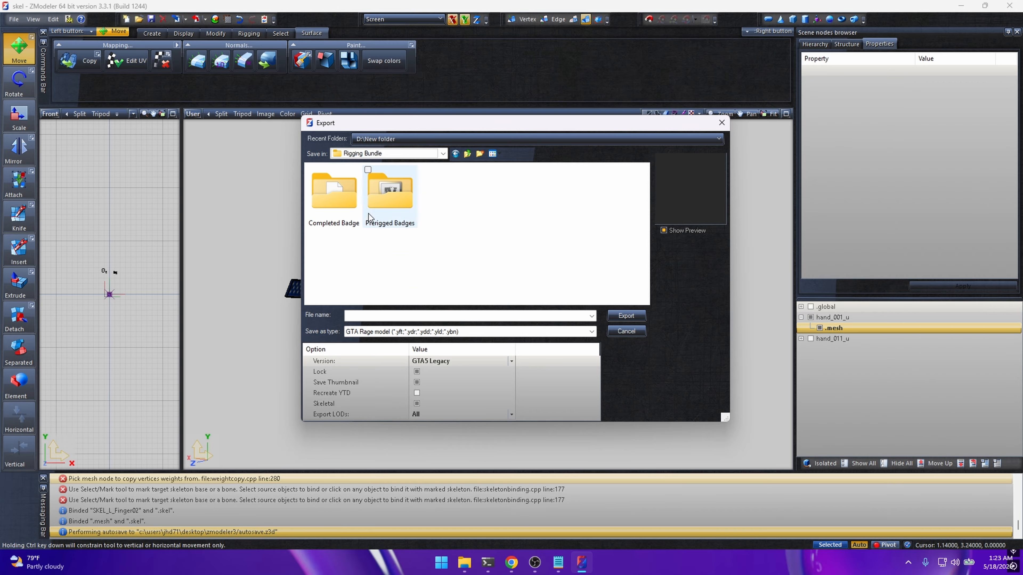
{"action": "right_click", "coordinate": [361, 253]}
{"action": "double_click", "coordinate": [336, 193]}
Step: Create a folder named Game Ready inside the Completed Badge folder
{"action": "right_click", "coordinate": [373, 251]}
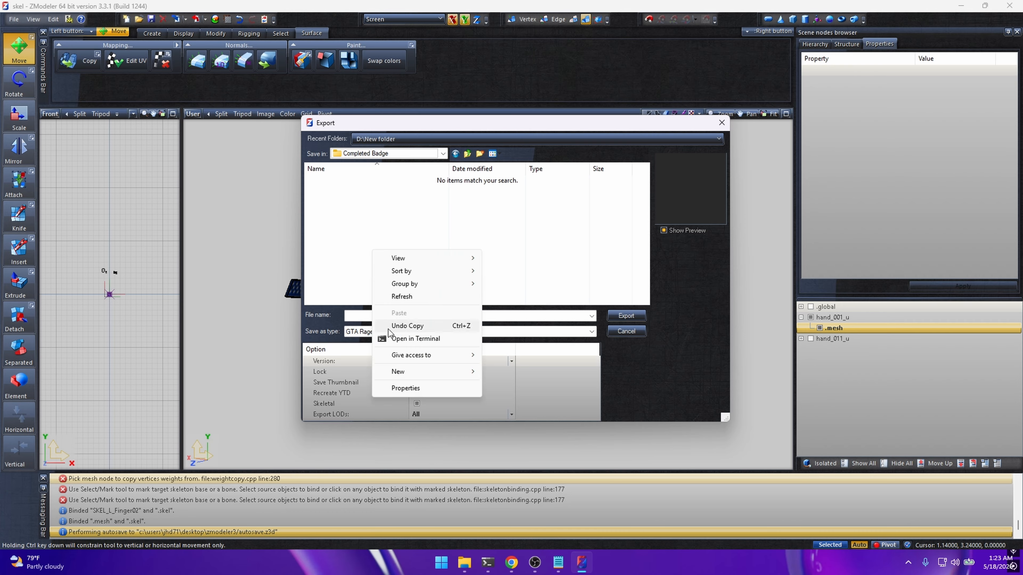
{"action": "mouse_move", "coordinate": [408, 371]}
{"action": "left_click", "coordinate": [514, 369]}
{"action": "type", "text": "Game"}
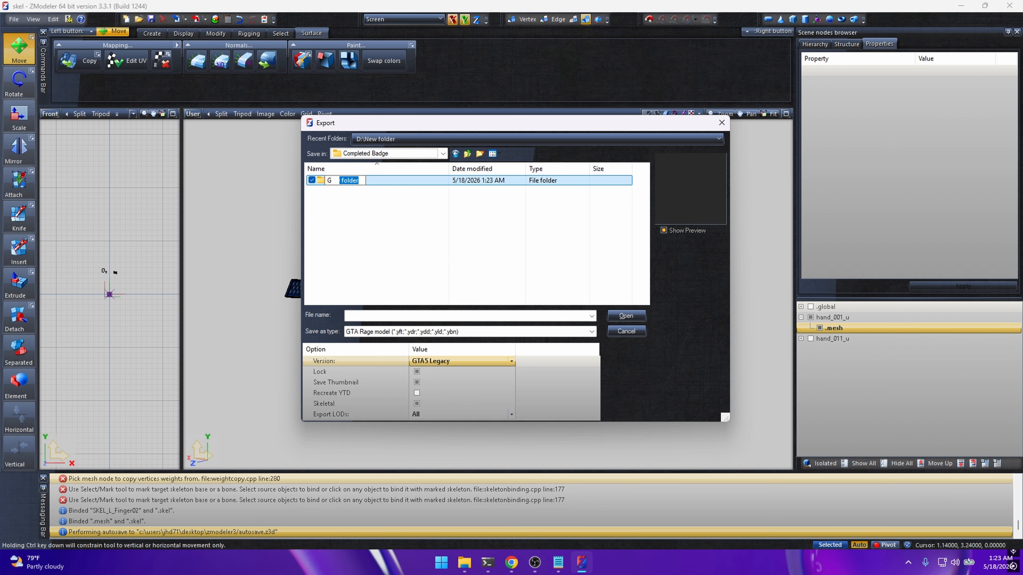
{"action": "type", "text": " Ready"}
{"action": "key", "text": "Return"}
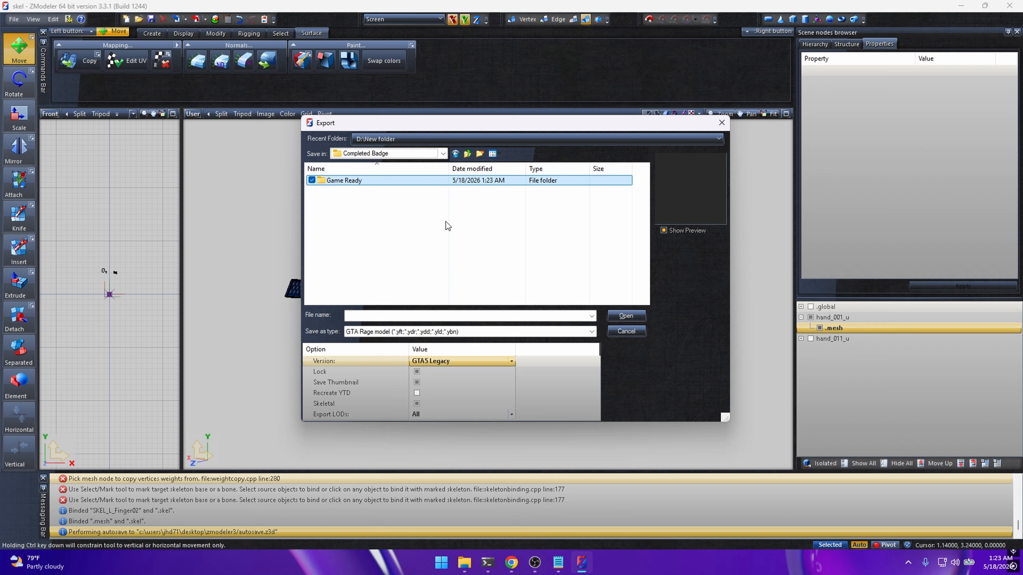
Step: Export the badge model into the Game Ready folder as hand_001_u.ydd
{"action": "left_click", "coordinate": [388, 314]}
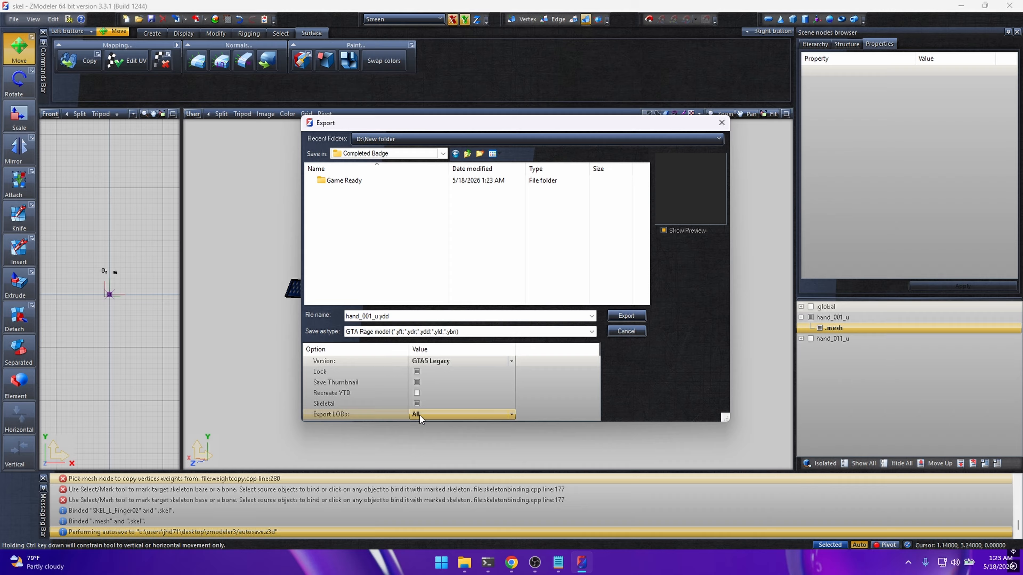
{"action": "left_click", "coordinate": [625, 315]}
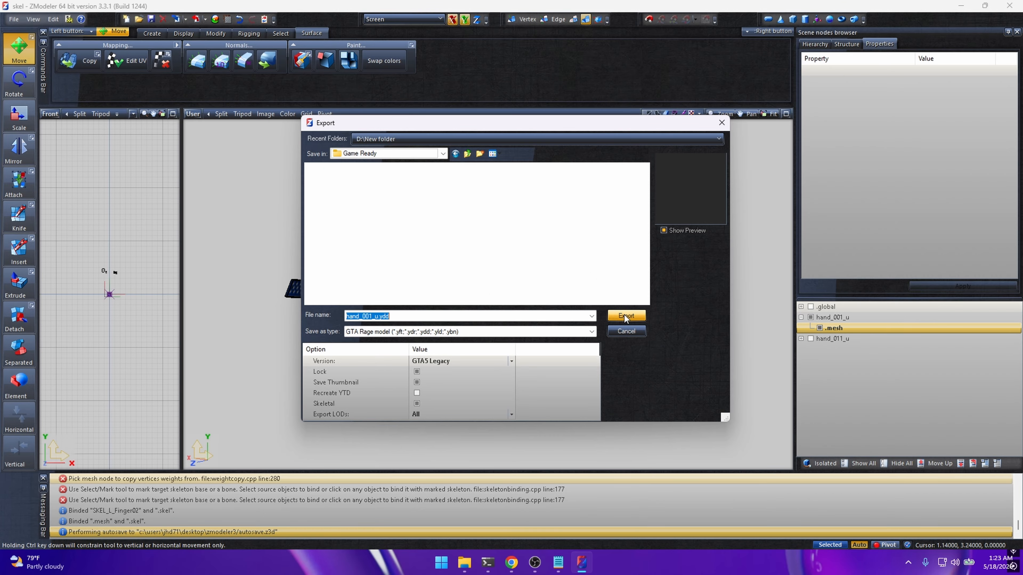
{"action": "left_click", "coordinate": [625, 316]}
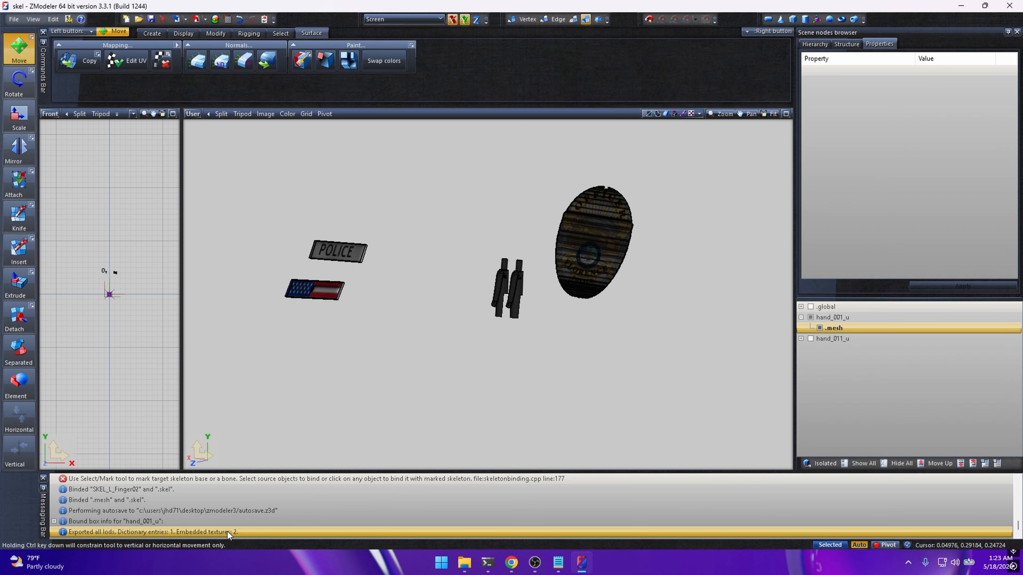
{"action": "left_click", "coordinate": [962, 6]}
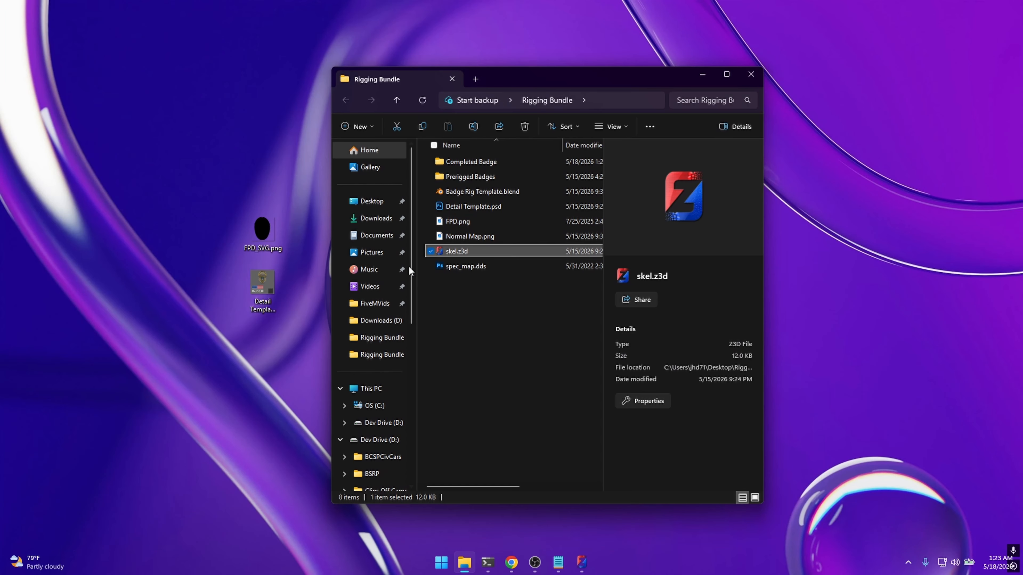
{"action": "left_click", "coordinate": [703, 74]}
{"action": "left_click", "coordinate": [581, 562]}
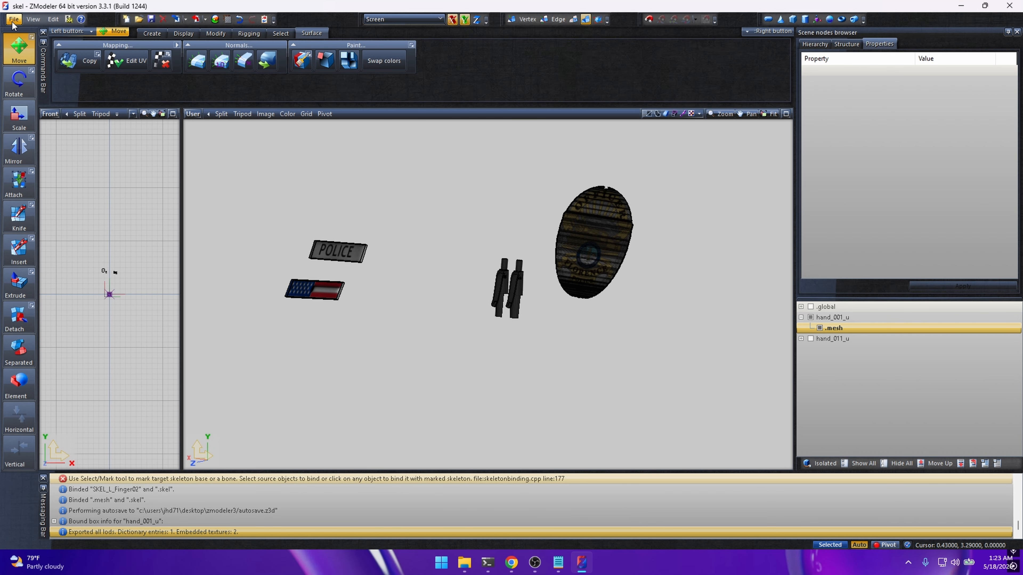
{"action": "mouse_move", "coordinate": [465, 564]}
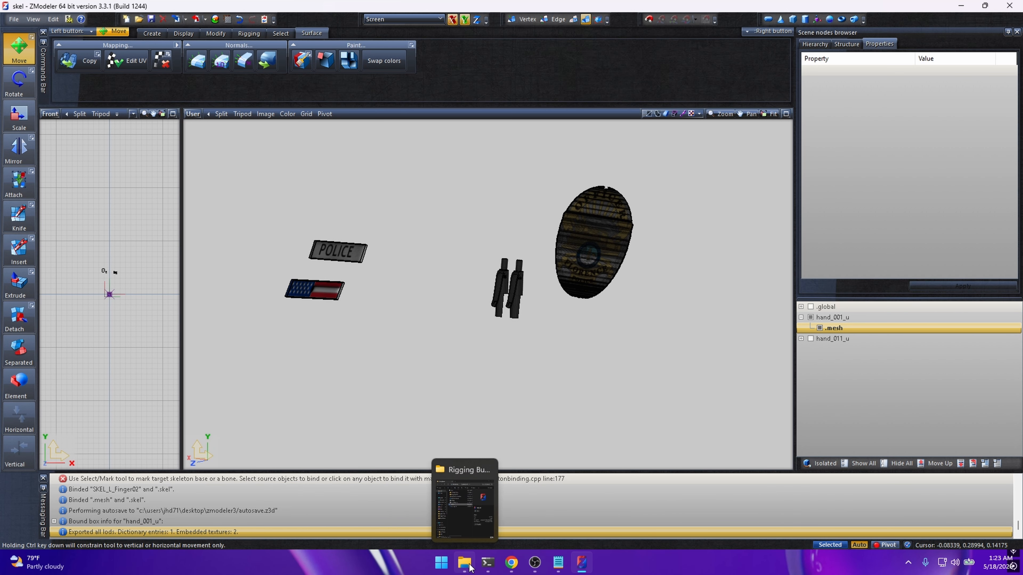
{"action": "left_click", "coordinate": [469, 514]}
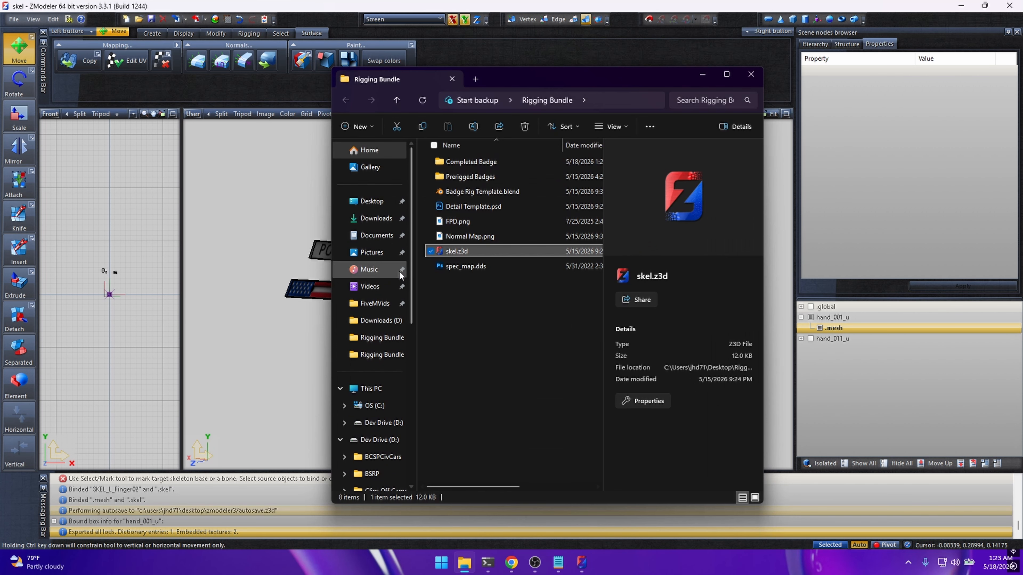
{"action": "left_click", "coordinate": [702, 75]}
Step: Save the current scene file
{"action": "left_click", "coordinate": [8, 21]}
{"action": "left_click", "coordinate": [8, 21]}
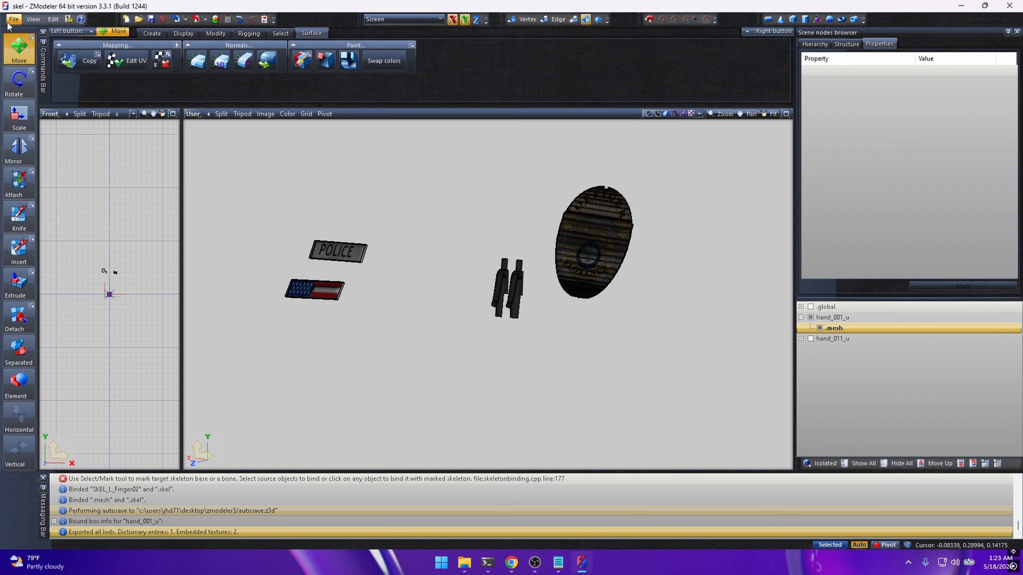
{"action": "left_click", "coordinate": [12, 21]}
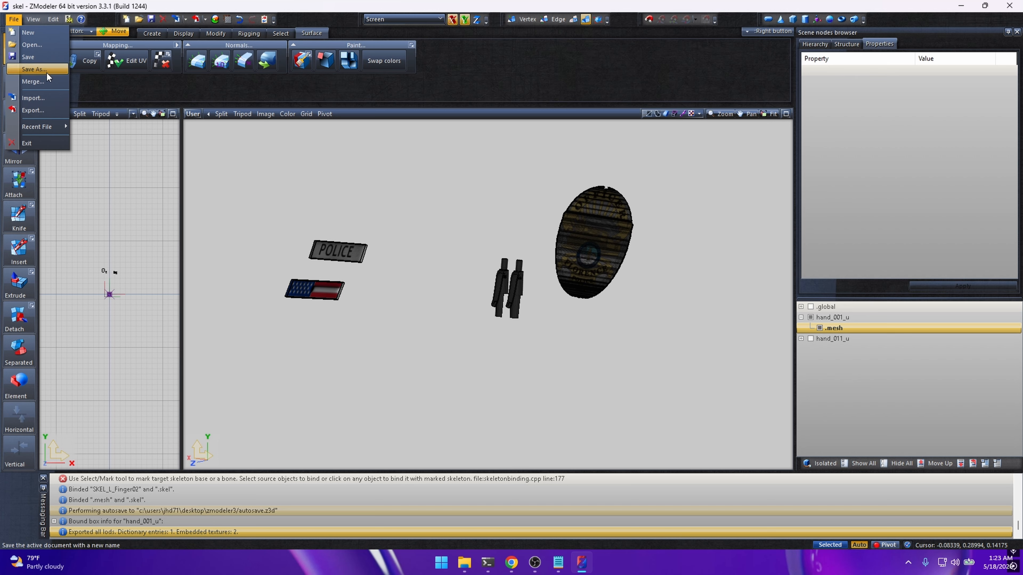
{"action": "left_click", "coordinate": [38, 57]}
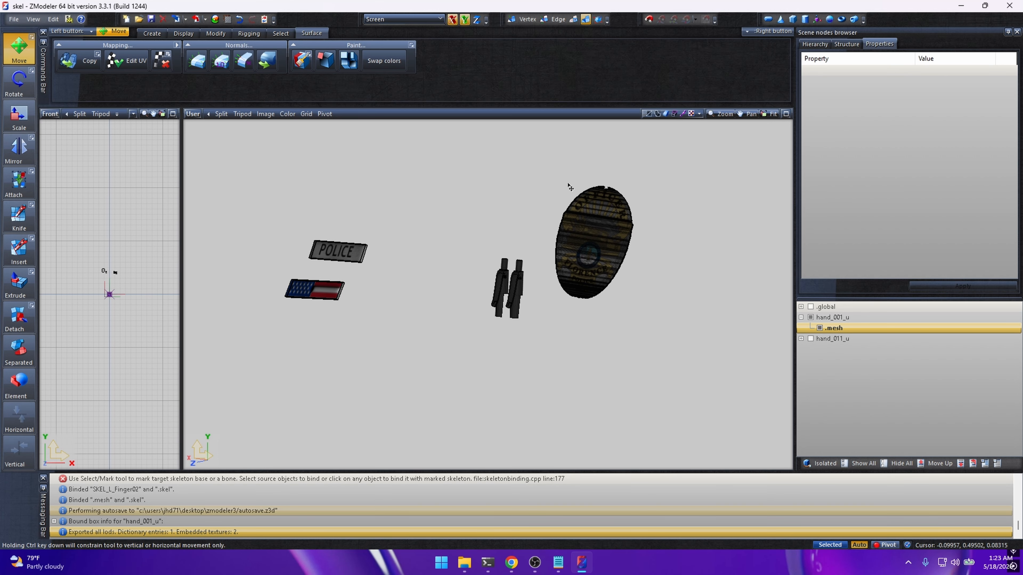
Step: Switch to OpenIV and load the Windows version of Grand Theft Auto V
{"action": "left_click", "coordinate": [961, 6]}
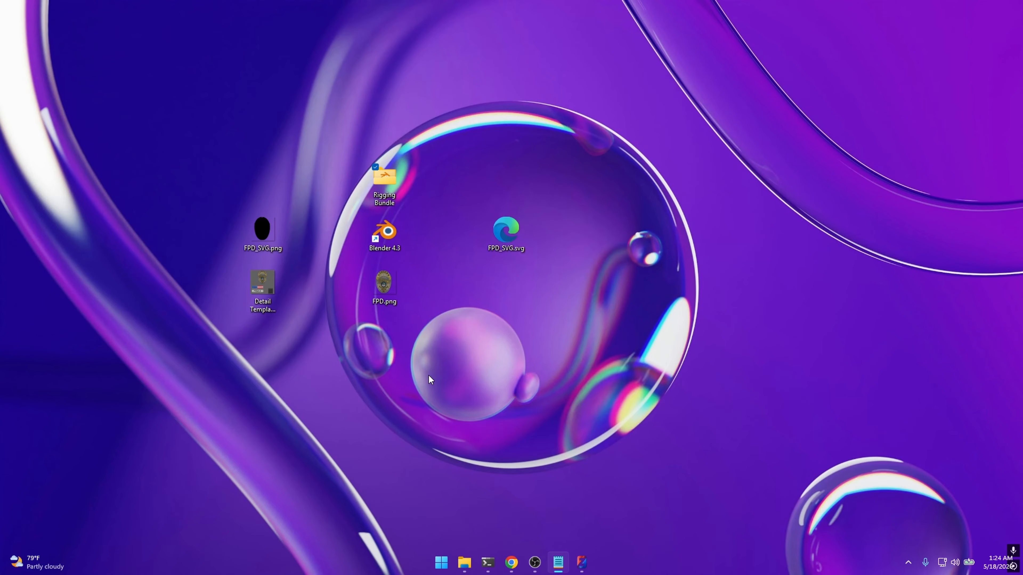
{"action": "left_click", "coordinate": [440, 562]}
{"action": "type", "text": "openiv"}
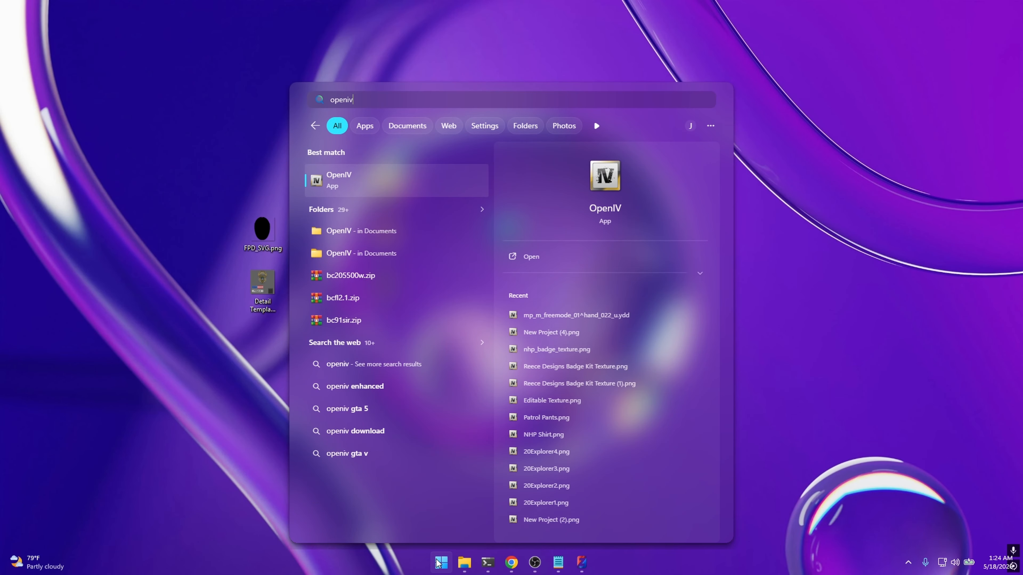
{"action": "key", "text": "Return"}
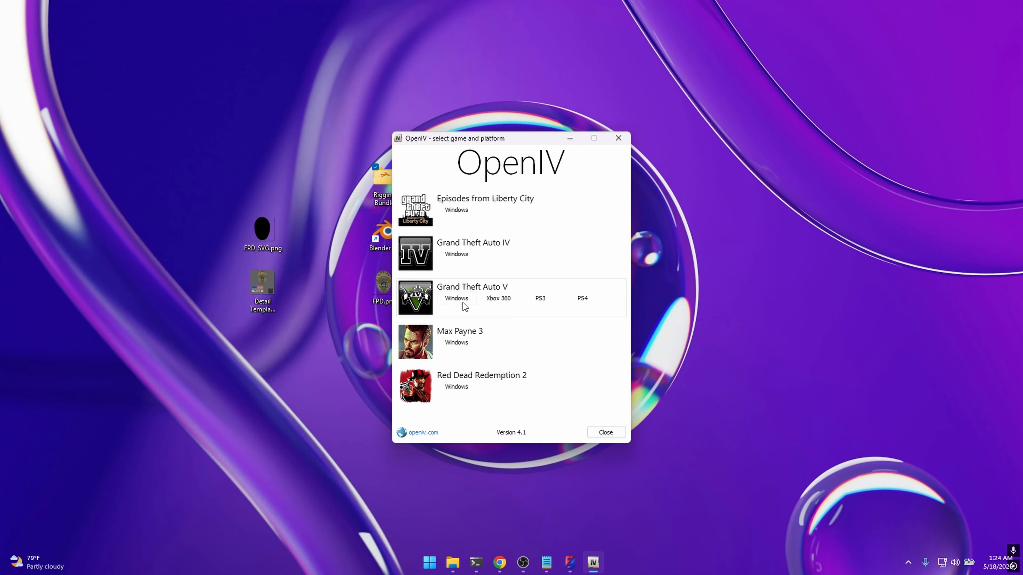
{"action": "left_click", "coordinate": [456, 299]}
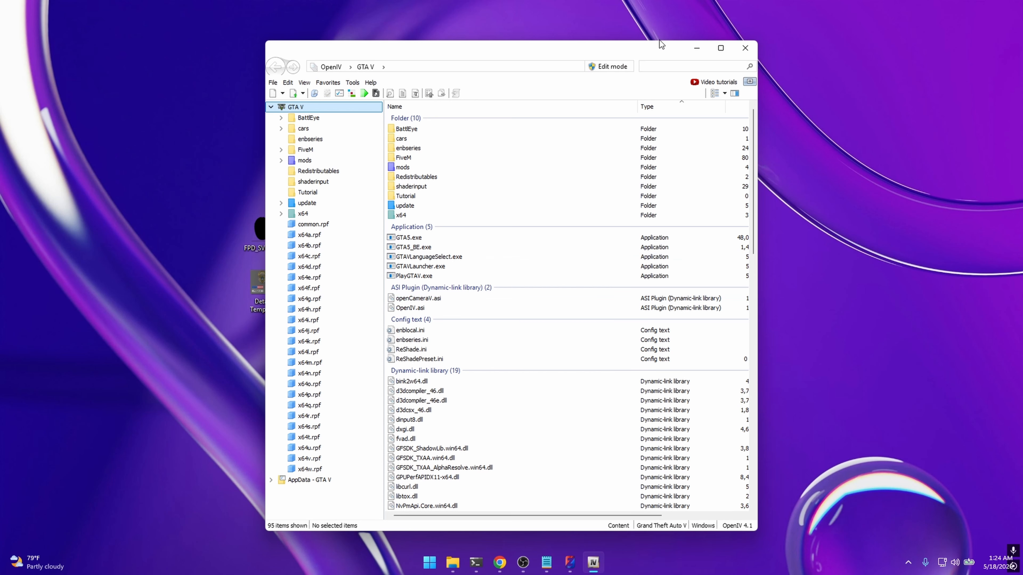
Step: Enable edit mode, accept the automatic saving of changes and open the Tutorial folder
{"action": "left_click", "coordinate": [619, 69]}
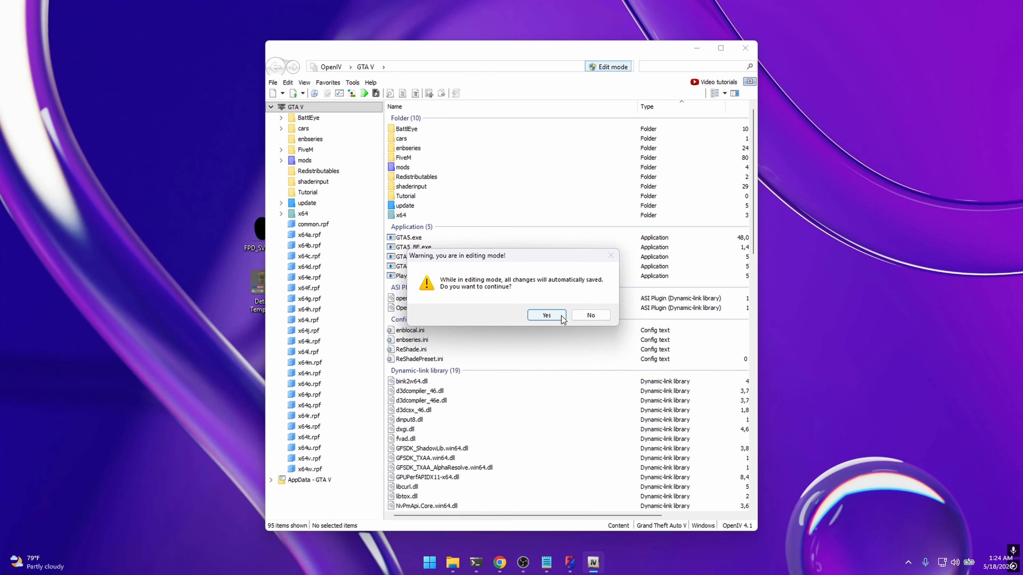
{"action": "left_click", "coordinate": [557, 316]}
{"action": "double_click", "coordinate": [409, 197]}
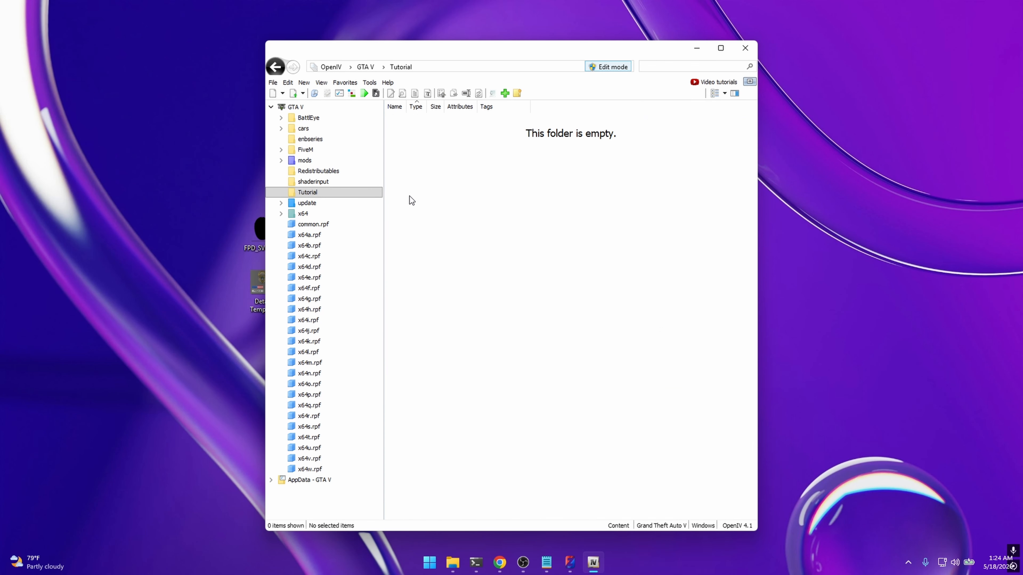
Step: Add hand_001_u.ydd from the Game Ready folder to OpenIV's Tutorial folder
{"action": "left_click_drag", "start_coordinate": [503, 52], "coordinate": [710, 67]}
{"action": "left_click", "coordinate": [453, 562]}
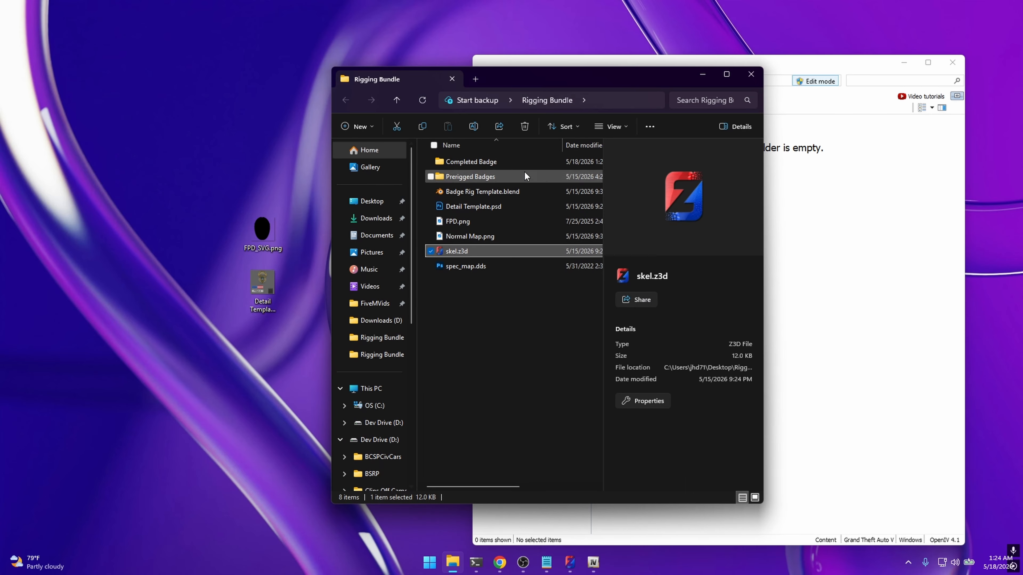
{"action": "left_click_drag", "start_coordinate": [578, 87], "coordinate": [290, 90]}
{"action": "double_click", "coordinate": [190, 164]}
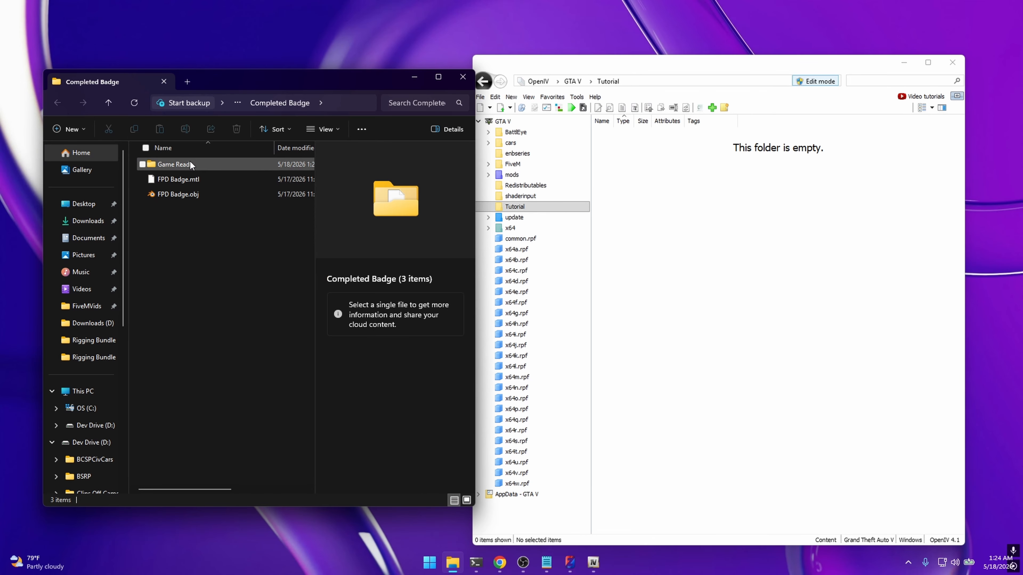
{"action": "double_click", "coordinate": [200, 165]}
{"action": "left_click_drag", "start_coordinate": [210, 162], "coordinate": [704, 218]}
Step: Preview hand_001_u.ydd in the model viewer, inspecting the badge geometry from several angles, and close the viewer
{"action": "left_click", "coordinate": [717, 145]}
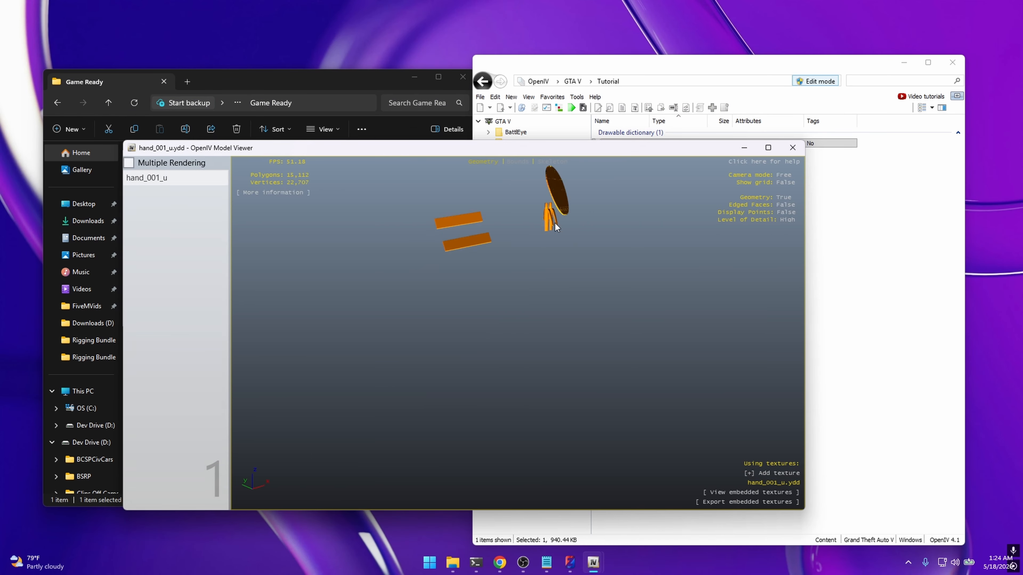
{"action": "scroll", "coordinate": [548, 209], "scroll_direction": "up", "scroll_amount": 3}
{"action": "left_click_drag", "start_coordinate": [548, 210], "coordinate": [439, 149]}
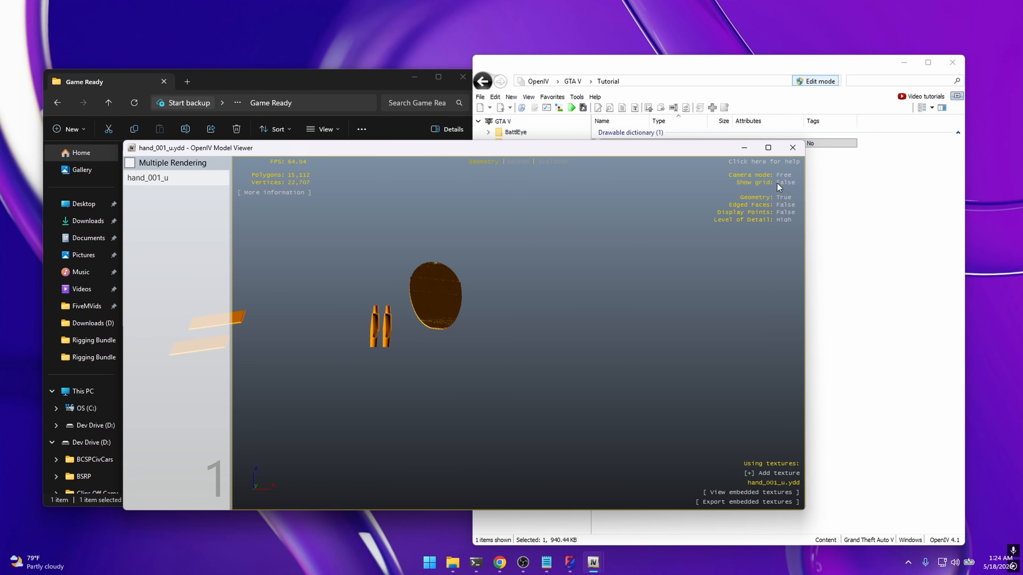
{"action": "left_click", "coordinate": [781, 178]}
{"action": "left_click_drag", "start_coordinate": [582, 242], "coordinate": [540, 248]}
{"action": "left_click", "coordinate": [792, 148]}
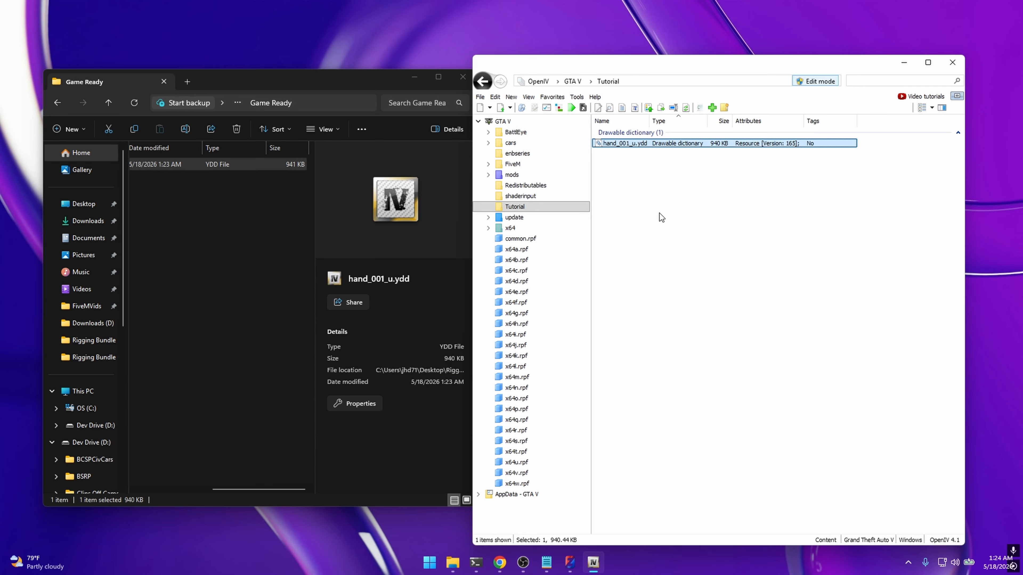
Step: Create a new texture dictionary named hand_diff_001_a_uni in the Tutorial folder
{"action": "right_click", "coordinate": [660, 214]}
{"action": "mouse_move", "coordinate": [690, 278]}
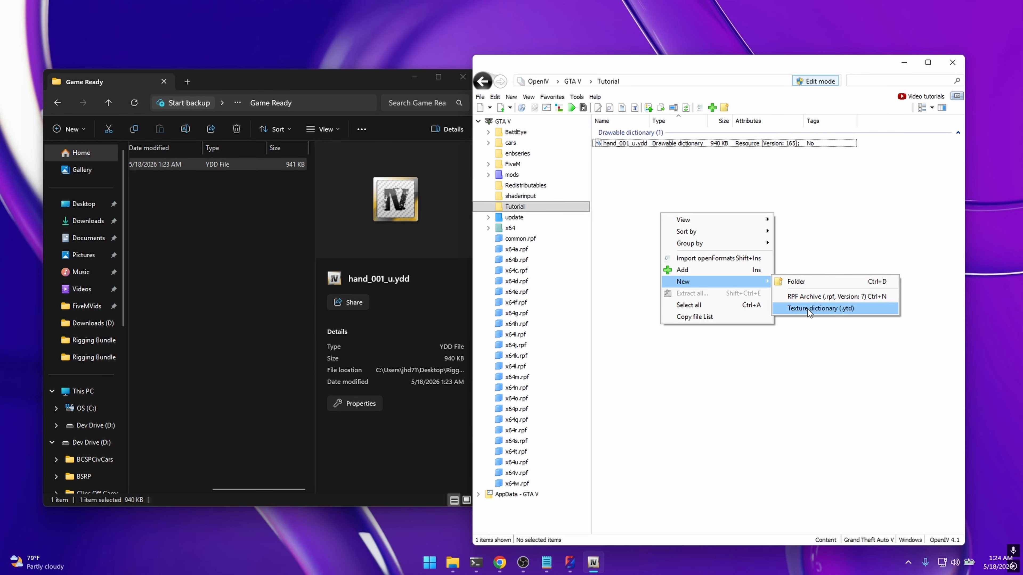
{"action": "left_click", "coordinate": [841, 312]}
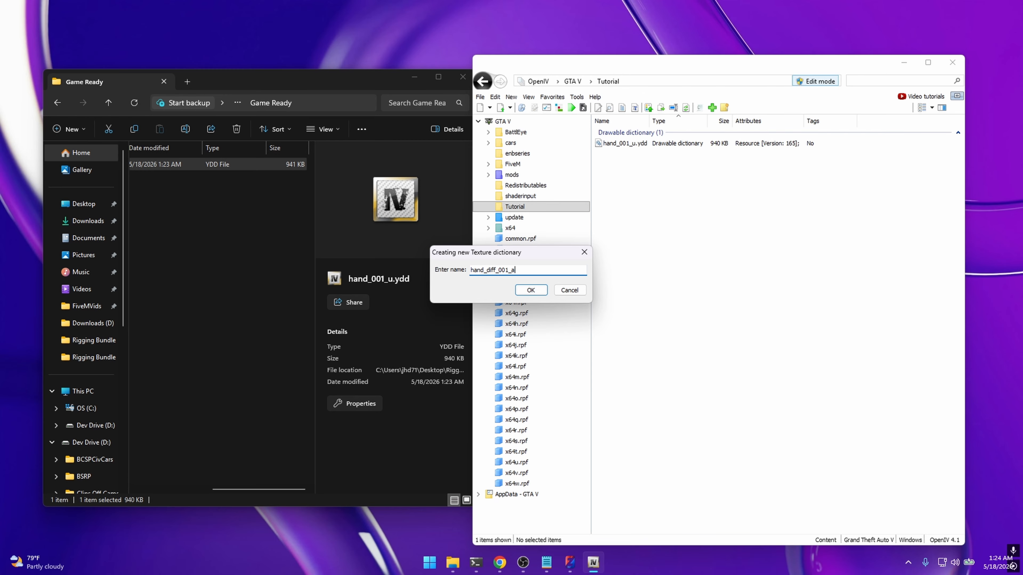
{"action": "key", "text": "Return"}
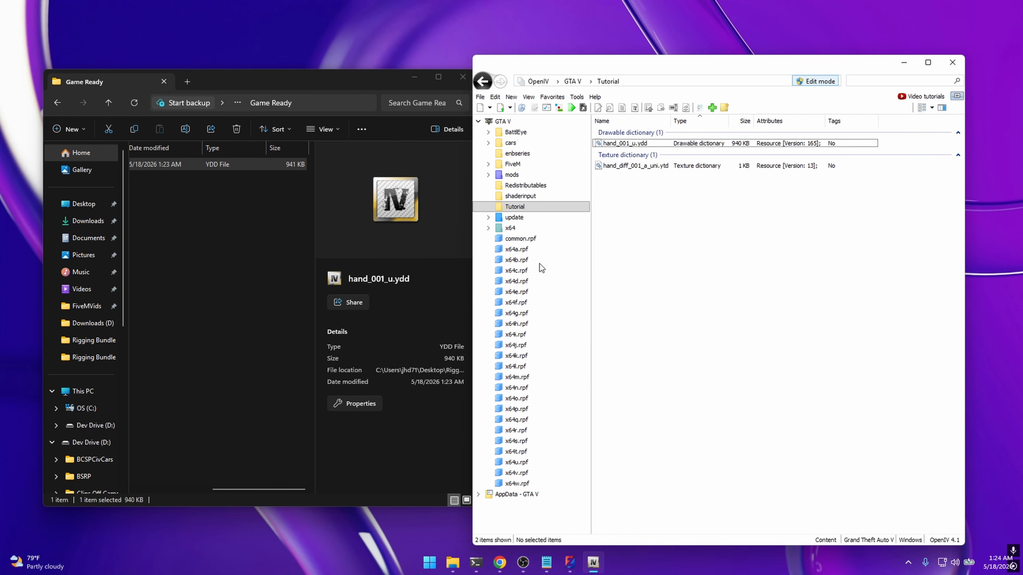
Step: Import Detail Template (1).png into hand_diff_001_a_uni.ytd with DXT5 compression and without generated mipmaps, and save the dictionary
{"action": "double_click", "coordinate": [661, 167]}
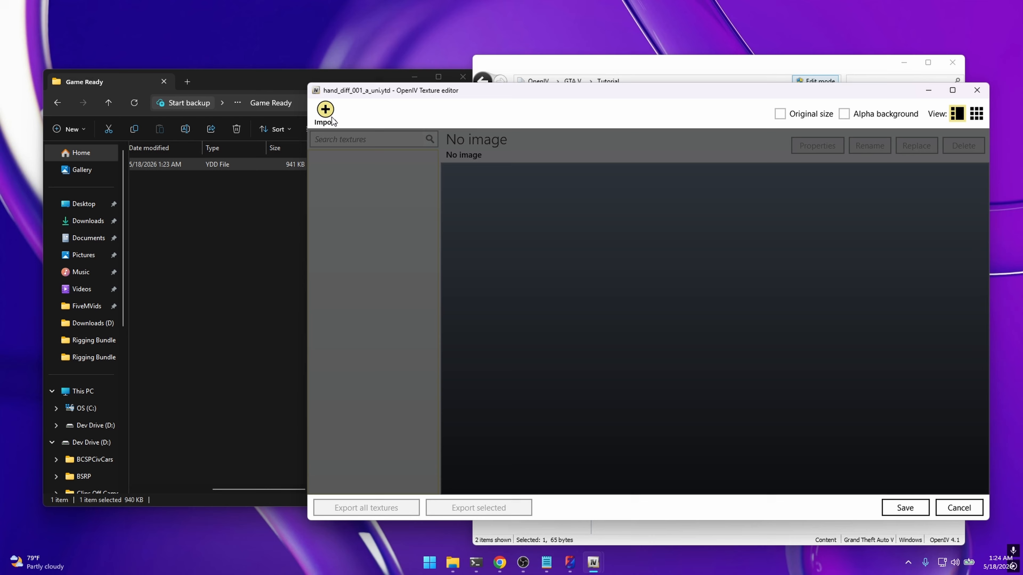
{"action": "left_click", "coordinate": [333, 121]}
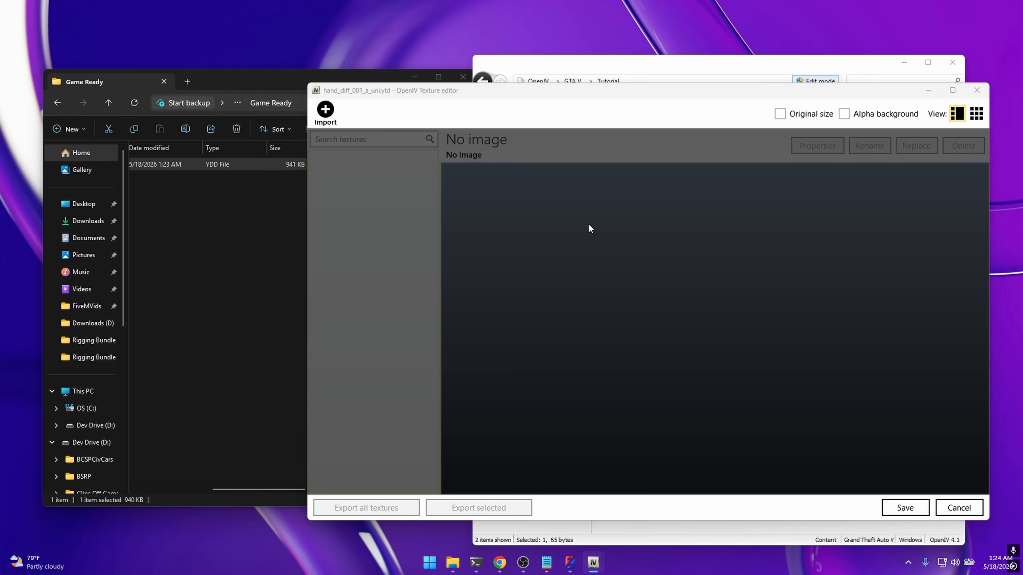
{"action": "scroll", "coordinate": [673, 284], "scroll_direction": "down", "scroll_amount": 2}
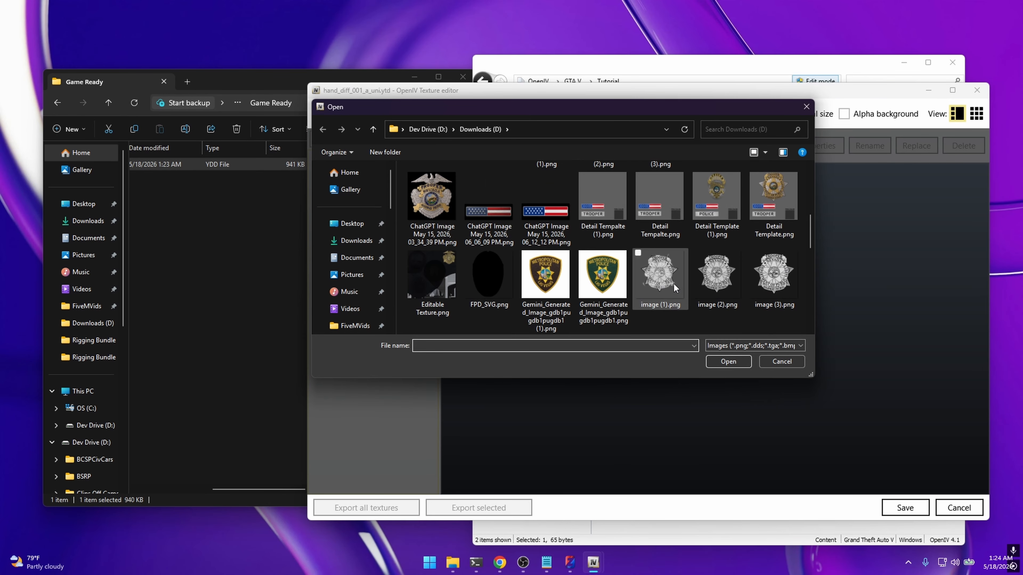
{"action": "left_click", "coordinate": [701, 210]}
{"action": "left_click", "coordinate": [729, 362]}
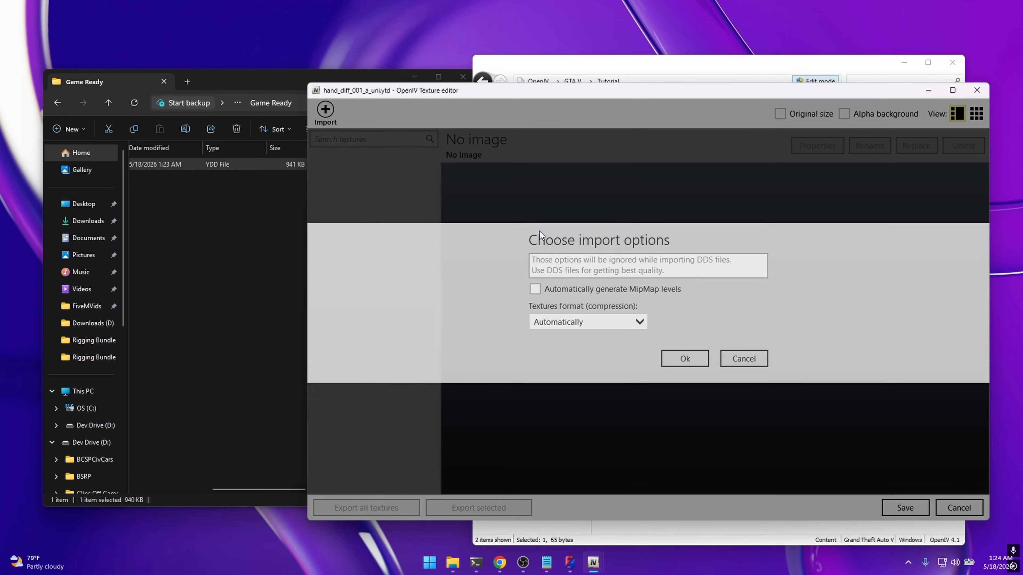
{"action": "left_click", "coordinate": [590, 329]}
{"action": "left_click", "coordinate": [549, 379]}
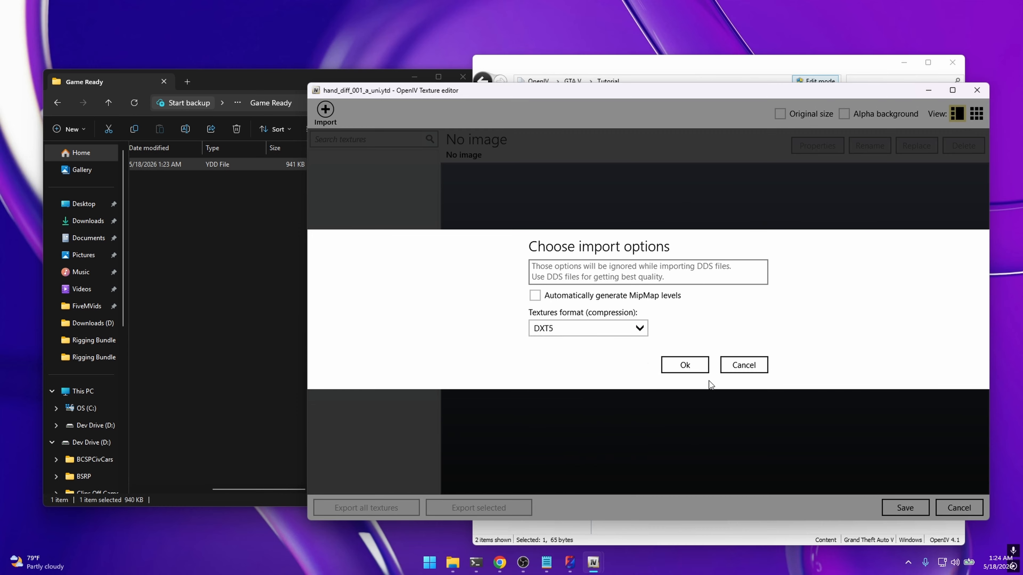
{"action": "left_click", "coordinate": [703, 367]}
{"action": "left_click_drag", "start_coordinate": [569, 93], "coordinate": [490, 79]}
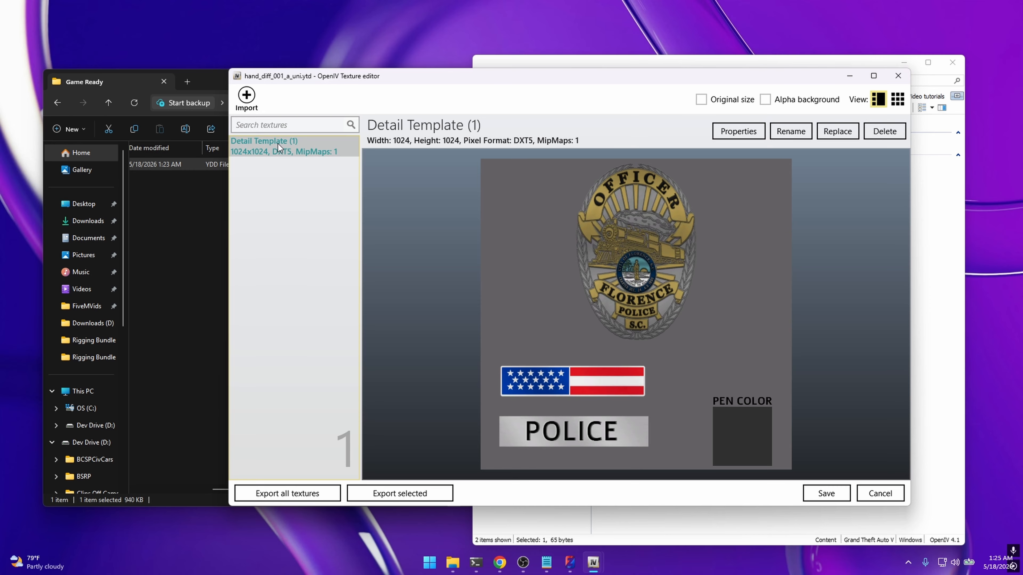
{"action": "left_click", "coordinate": [825, 493]}
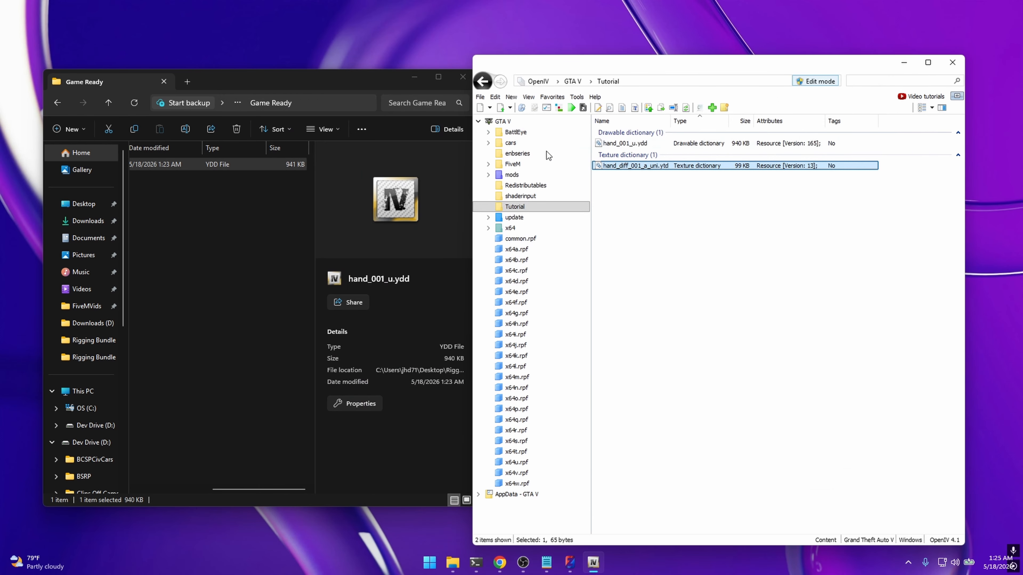
Step: Preview hand_001_u.ydd with the hand_diff_001_a_uni.ytd textures applied, inspect the badge and nameplate, and close the viewer
{"action": "double_click", "coordinate": [640, 143]}
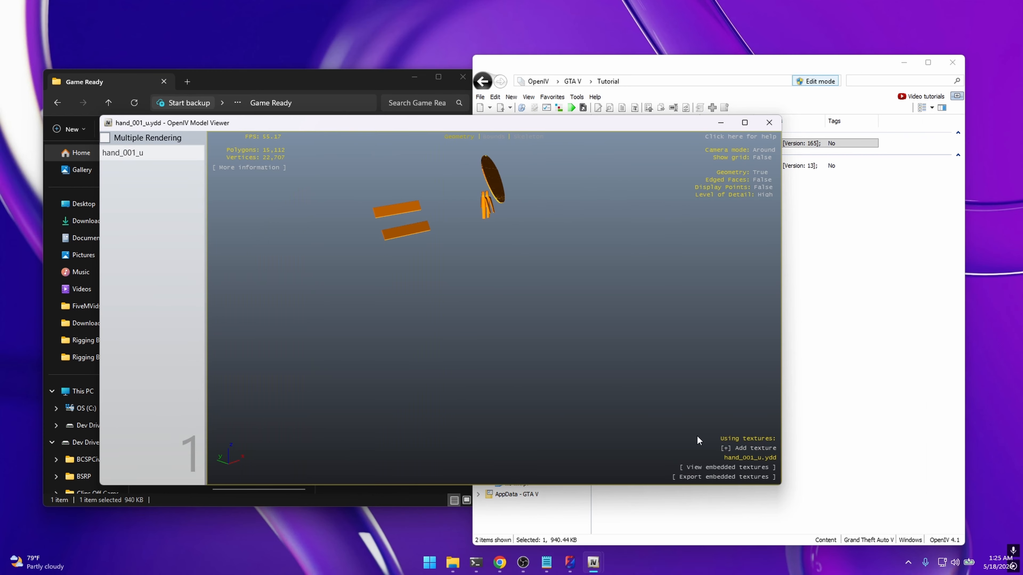
{"action": "left_click", "coordinate": [750, 451]}
{"action": "left_click", "coordinate": [774, 469]}
{"action": "left_click_drag", "start_coordinate": [664, 383], "coordinate": [411, 230]}
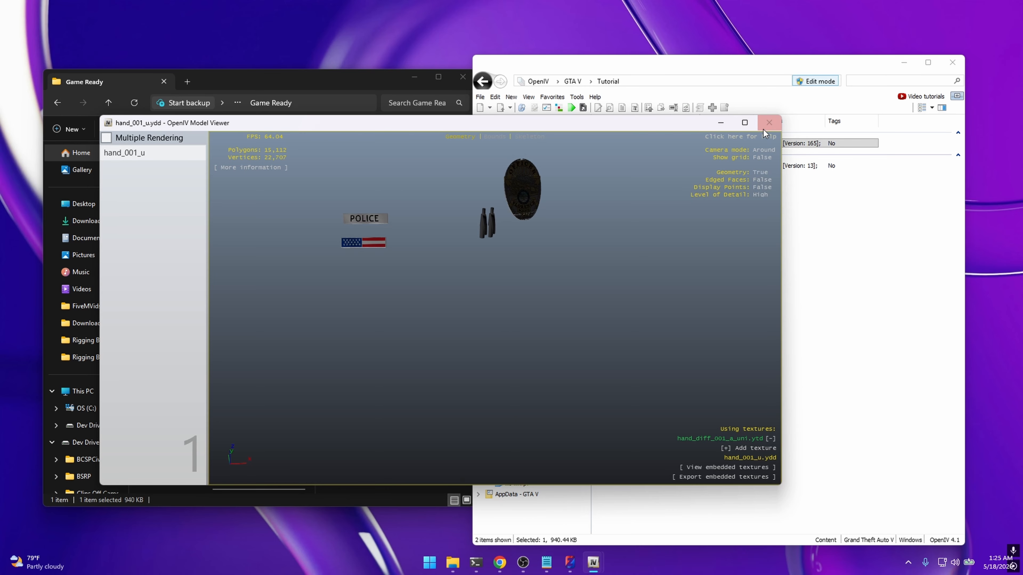
{"action": "left_click", "coordinate": [768, 125]}
{"action": "left_click_drag", "start_coordinate": [696, 66], "coordinate": [726, 66]}
{"action": "left_click_drag", "start_coordinate": [716, 181], "coordinate": [658, 147]}
{"action": "left_click", "coordinate": [680, 194]}
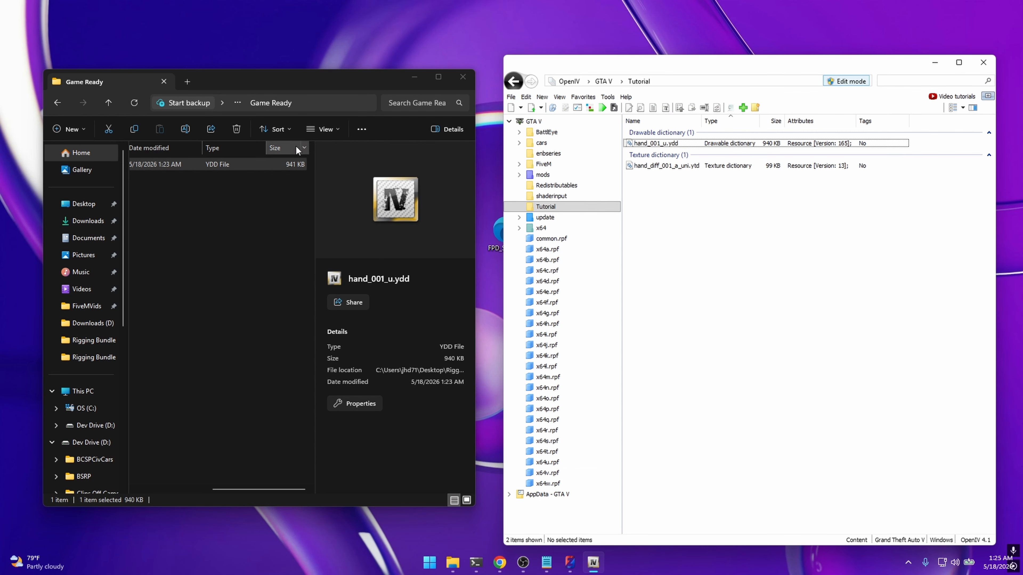
Step: In a new File Explorer tab, open the resources folder of the FiveMBasicServerCFXDefault server inside the desktop's txData folder
{"action": "left_click", "coordinate": [189, 83]}
{"action": "left_click", "coordinate": [76, 203]}
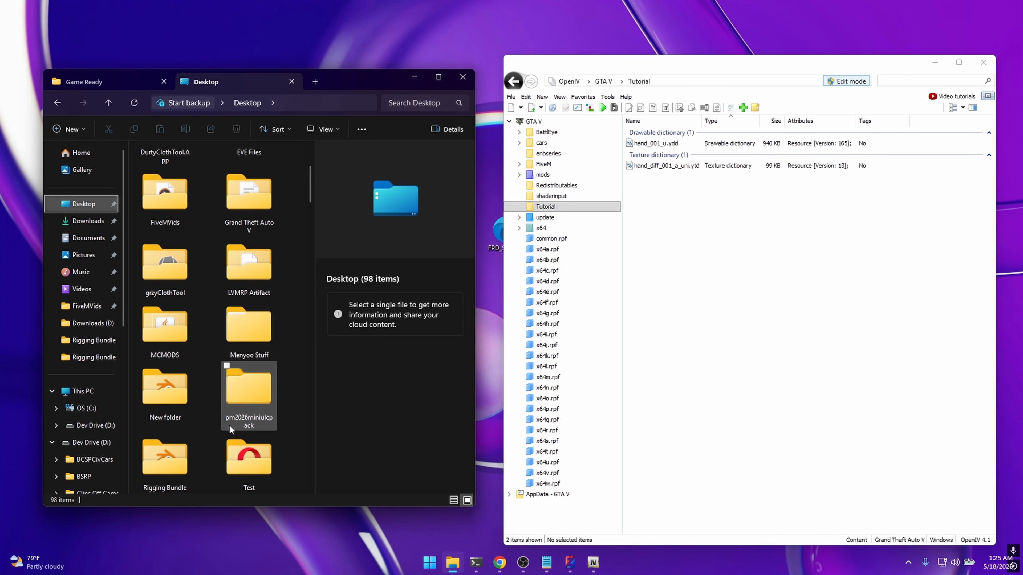
{"action": "scroll", "coordinate": [242, 444], "scroll_direction": "down", "scroll_amount": 3}
{"action": "double_click", "coordinate": [176, 373]}
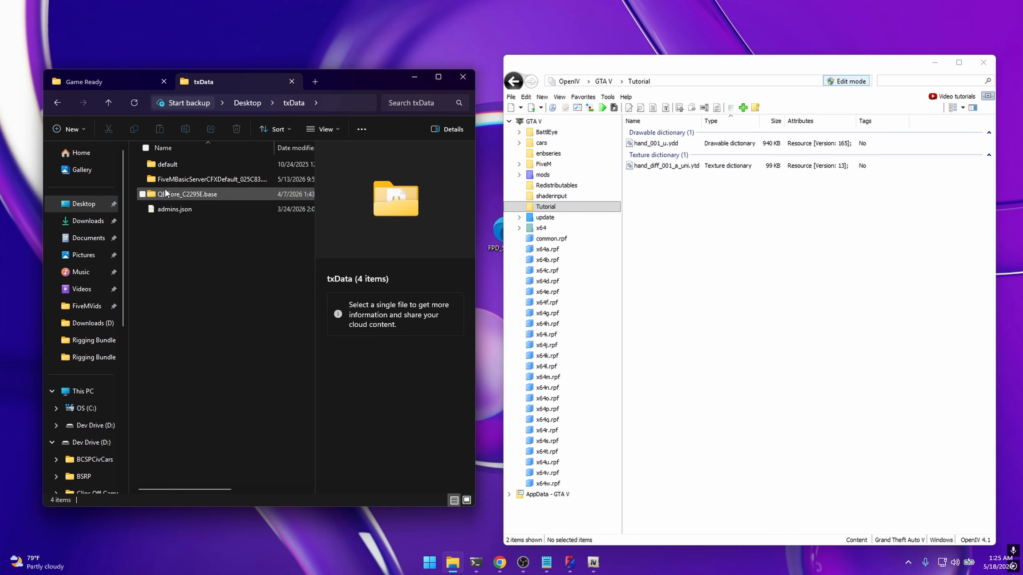
{"action": "left_click", "coordinate": [169, 178]}
{"action": "double_click", "coordinate": [169, 177]}
{"action": "double_click", "coordinate": [173, 193]}
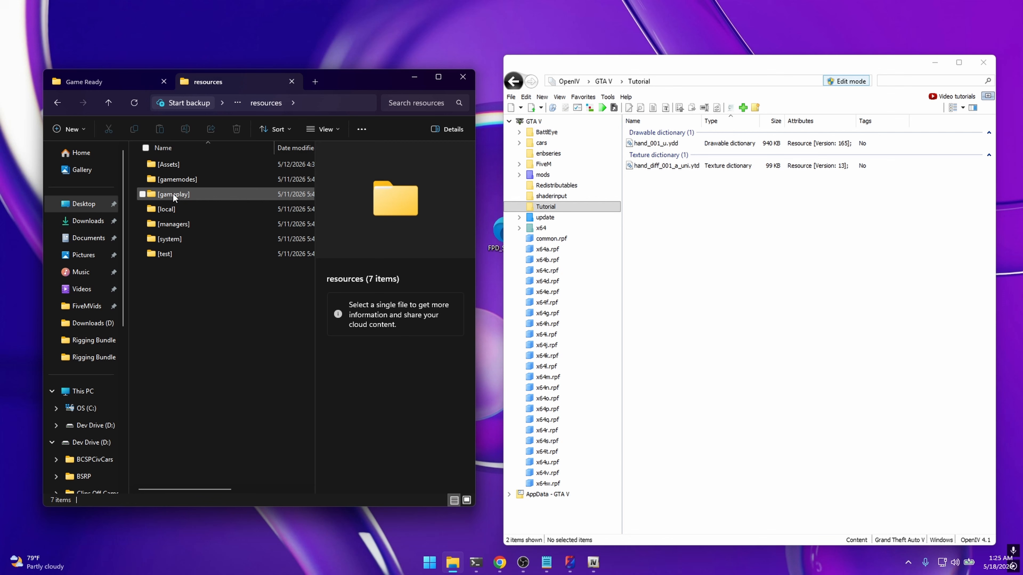
Step: Open the male hand component folder at [Assets], [EUP], eup-stream, stream, mp_m_freemode_01, hand
{"action": "double_click", "coordinate": [182, 164]}
{"action": "double_click", "coordinate": [181, 164]}
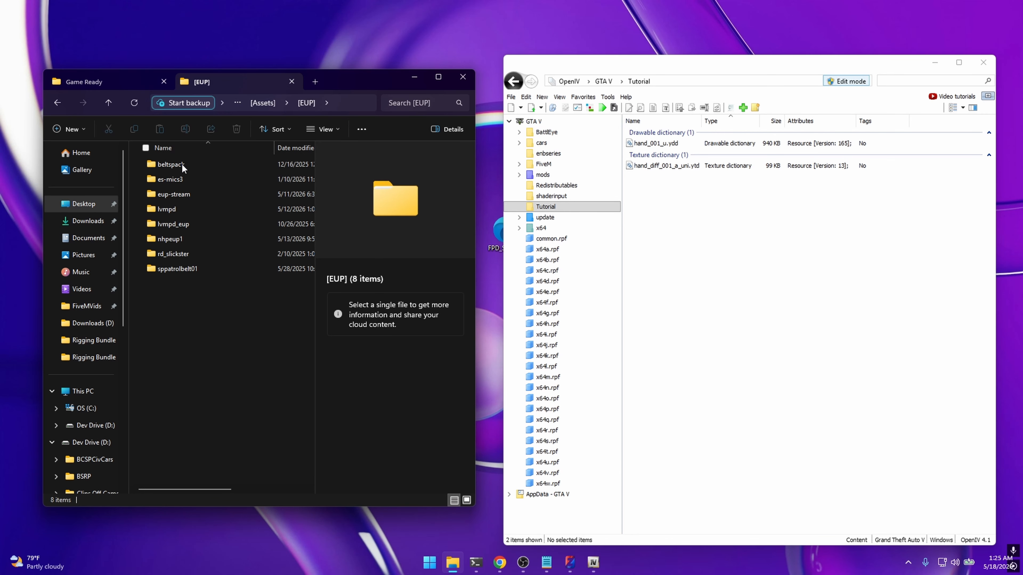
{"action": "double_click", "coordinate": [182, 194]}
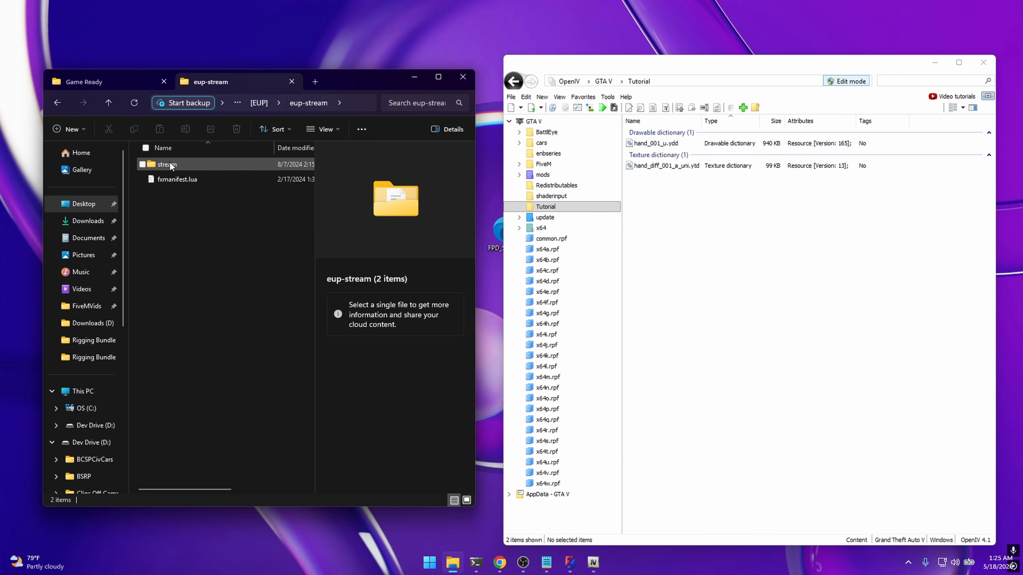
{"action": "double_click", "coordinate": [170, 163]}
{"action": "double_click", "coordinate": [197, 194]}
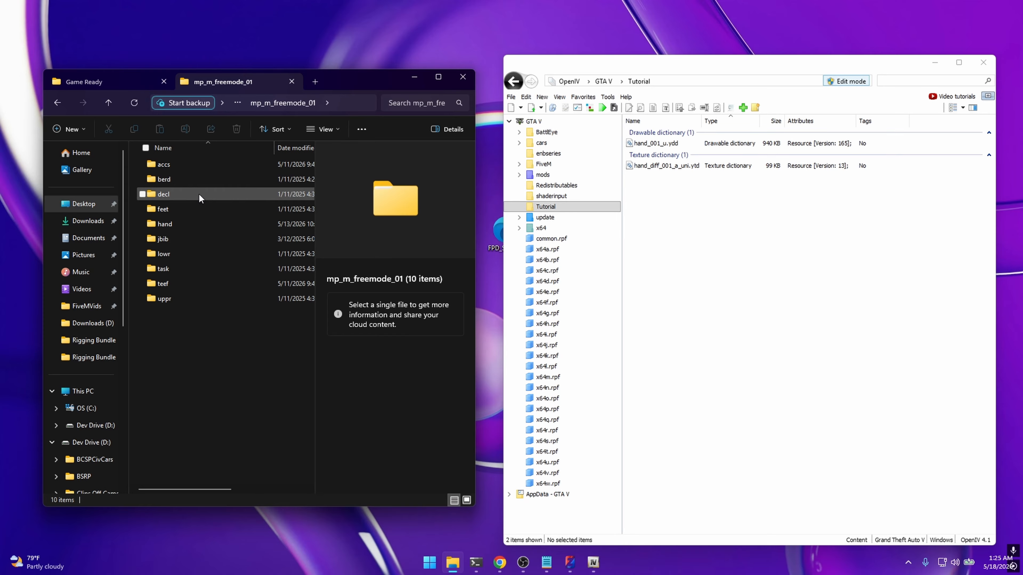
{"action": "double_click", "coordinate": [172, 224]}
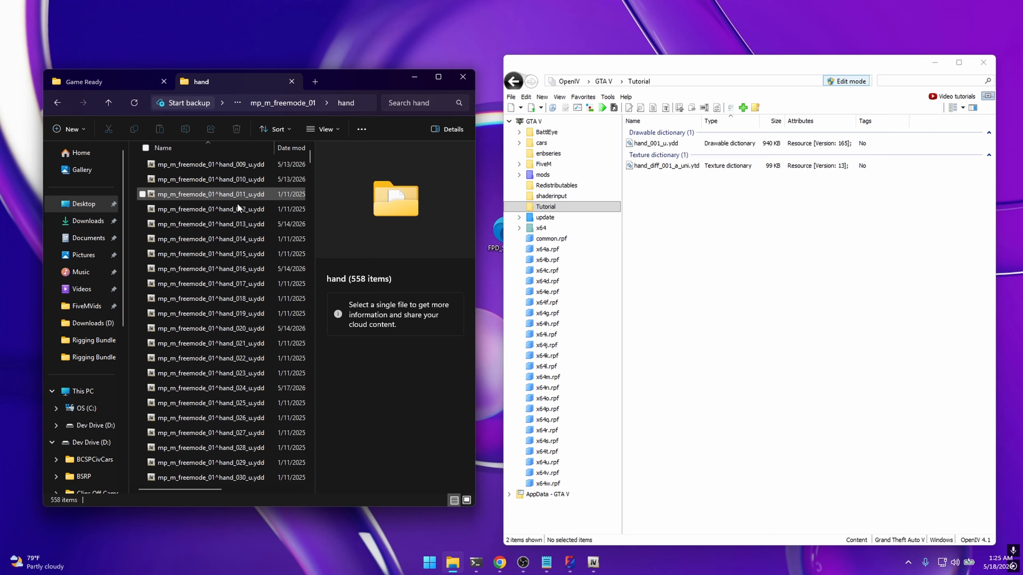
Step: Rename hand_001_u.ydd in OpenIV to mp_m_freemode_01^hand_030_u.ydd, copying the name from the matching file in the server's hand folder
{"action": "scroll", "coordinate": [249, 307], "scroll_direction": "down", "scroll_amount": 4}
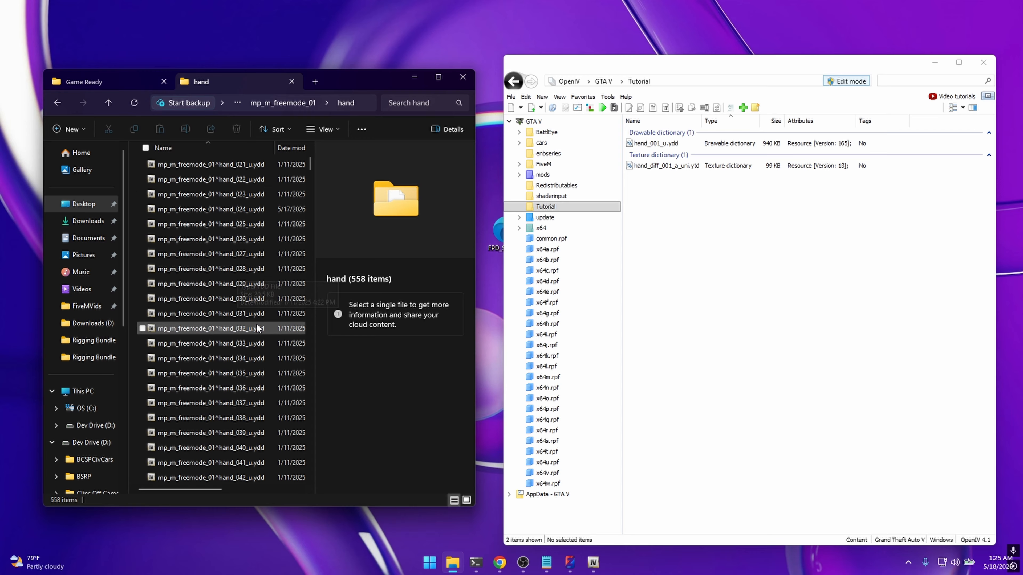
{"action": "left_click", "coordinate": [240, 300]}
{"action": "key", "text": "F2"}
{"action": "left_click", "coordinate": [660, 143]}
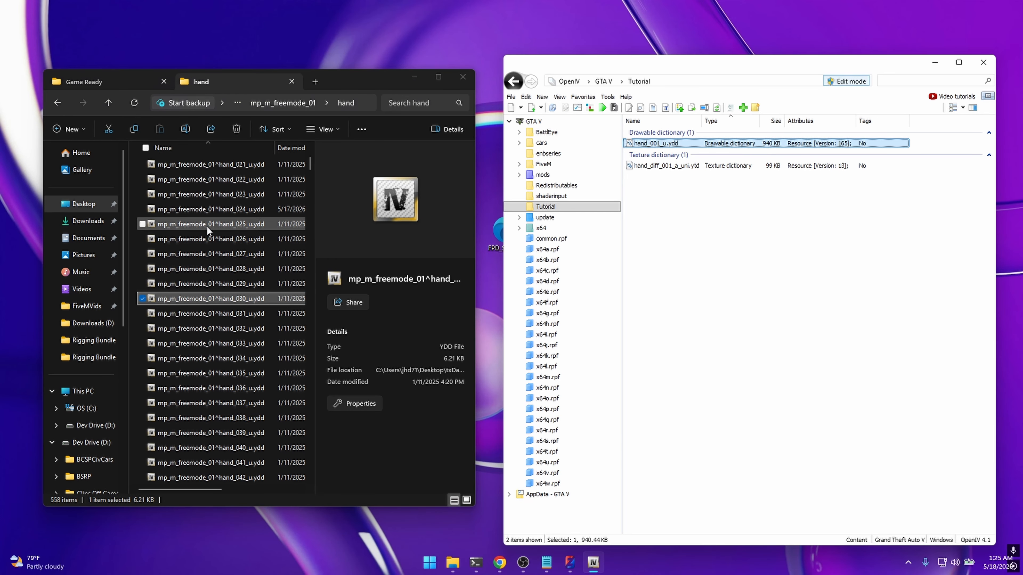
{"action": "left_click", "coordinate": [212, 301]}
{"action": "key", "text": "ctrl+c"}
{"action": "left_click", "coordinate": [660, 143]}
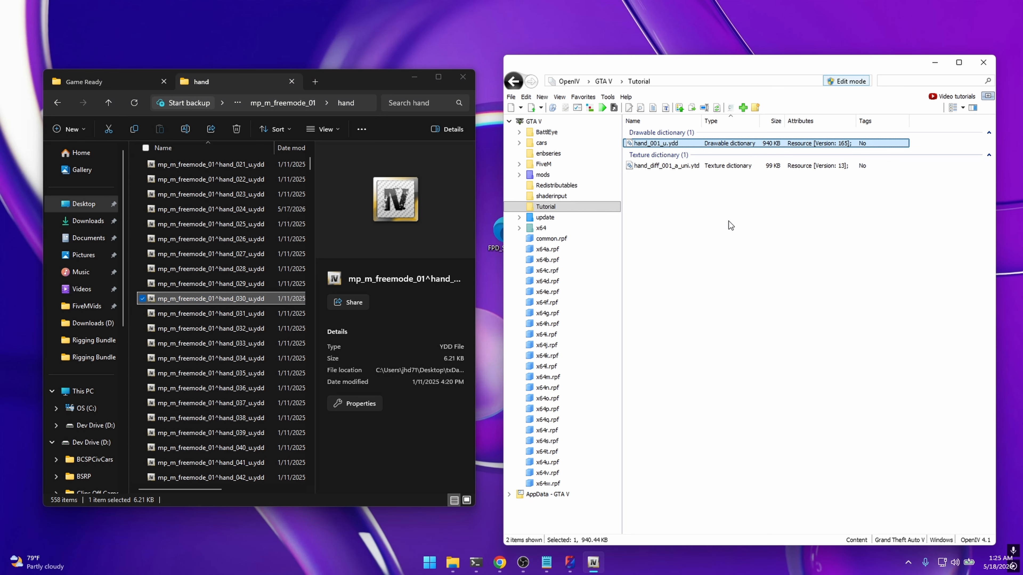
{"action": "key", "text": "F2"}
{"action": "key", "text": "ctrl+v"}
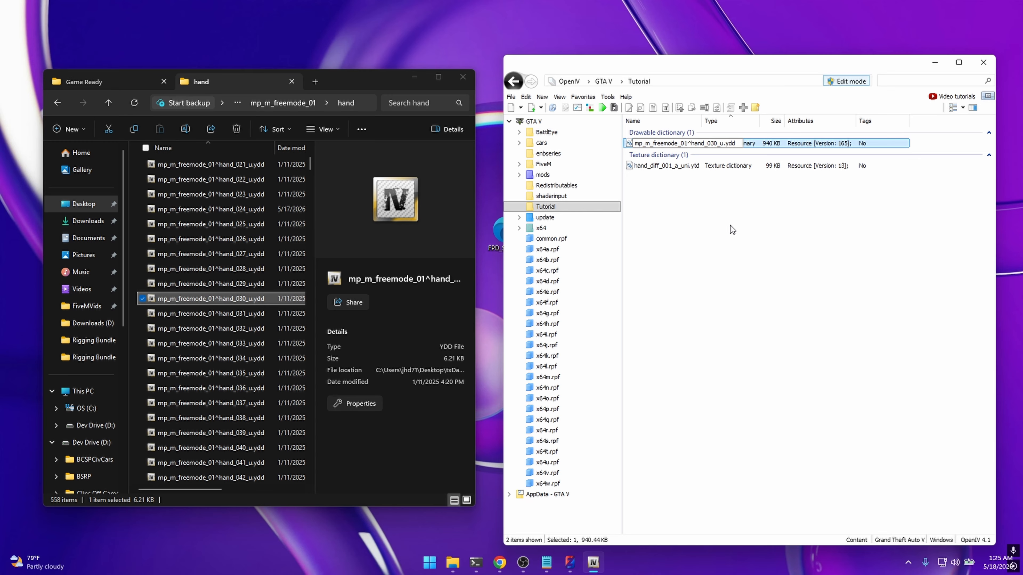
{"action": "key", "text": "Return"}
Step: Select hand_diff_001_a_uni.ytd for renaming and find the hand_diff texture files in the server's hand folder
{"action": "left_click", "coordinate": [686, 166]}
{"action": "scroll", "coordinate": [200, 415], "scroll_direction": "down", "scroll_amount": 6}
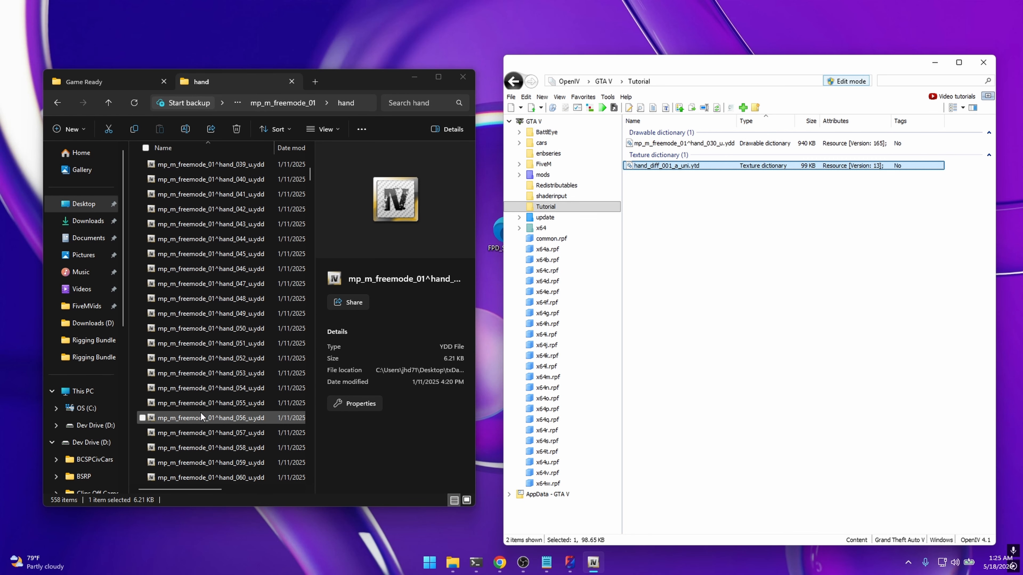
{"action": "scroll", "coordinate": [201, 412], "scroll_direction": "down", "scroll_amount": 20}
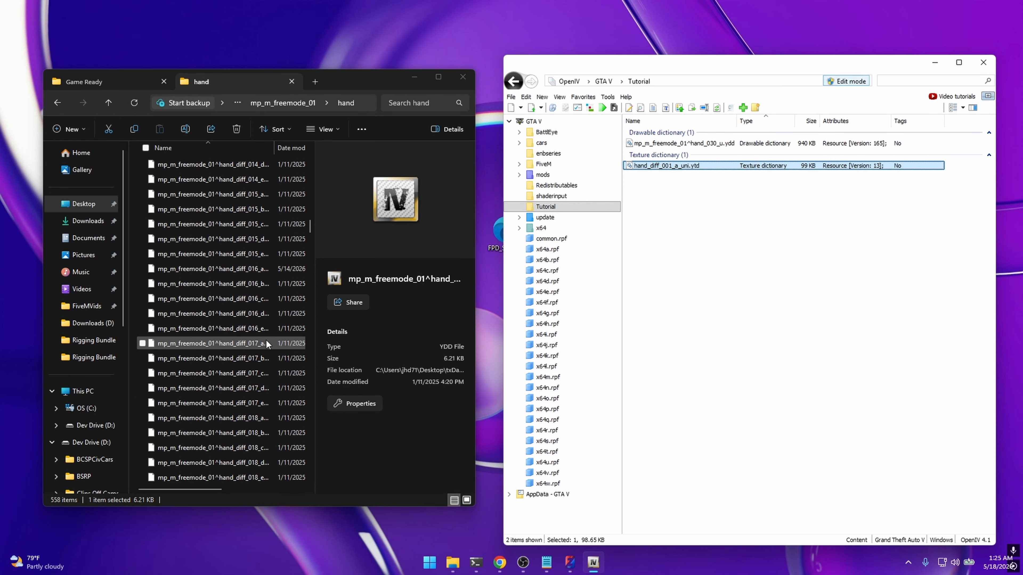